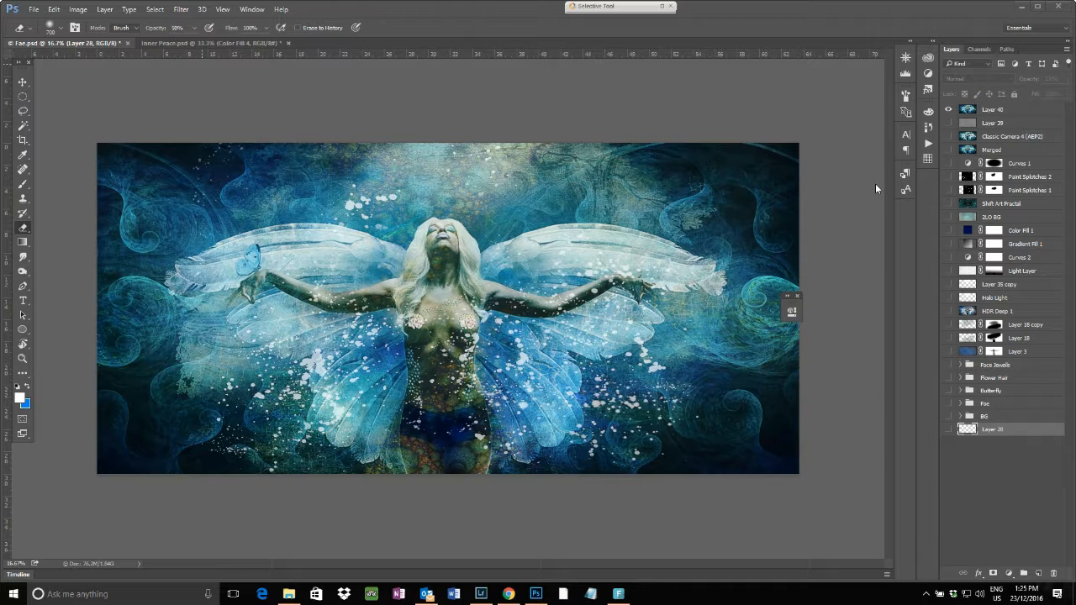
# Step: Hide Layer 40, show the BG group and expand it to list its layers
pyautogui.click(947, 111)
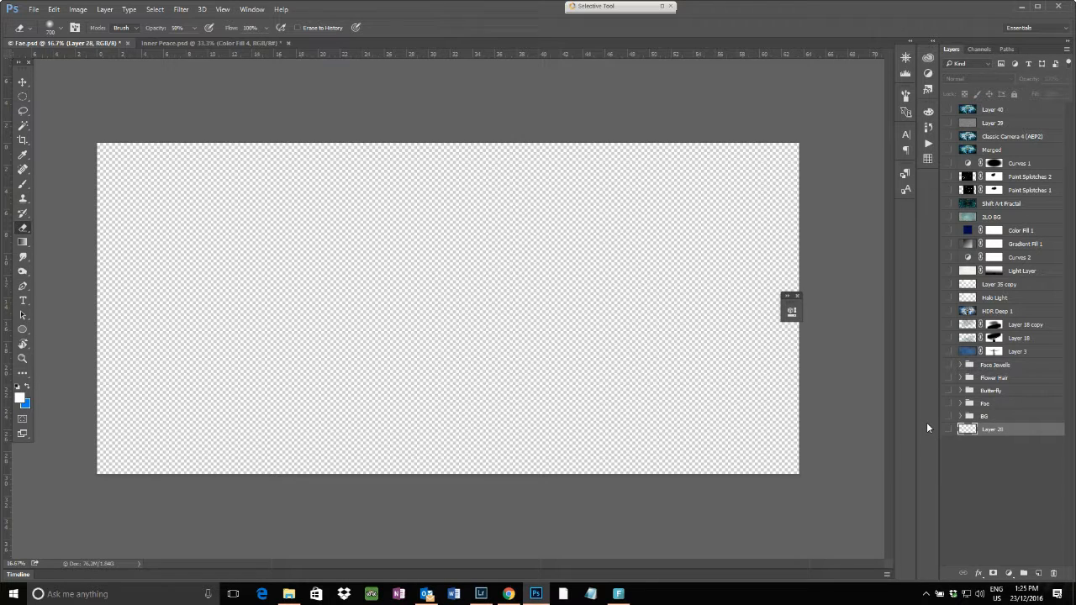
pyautogui.click(948, 416)
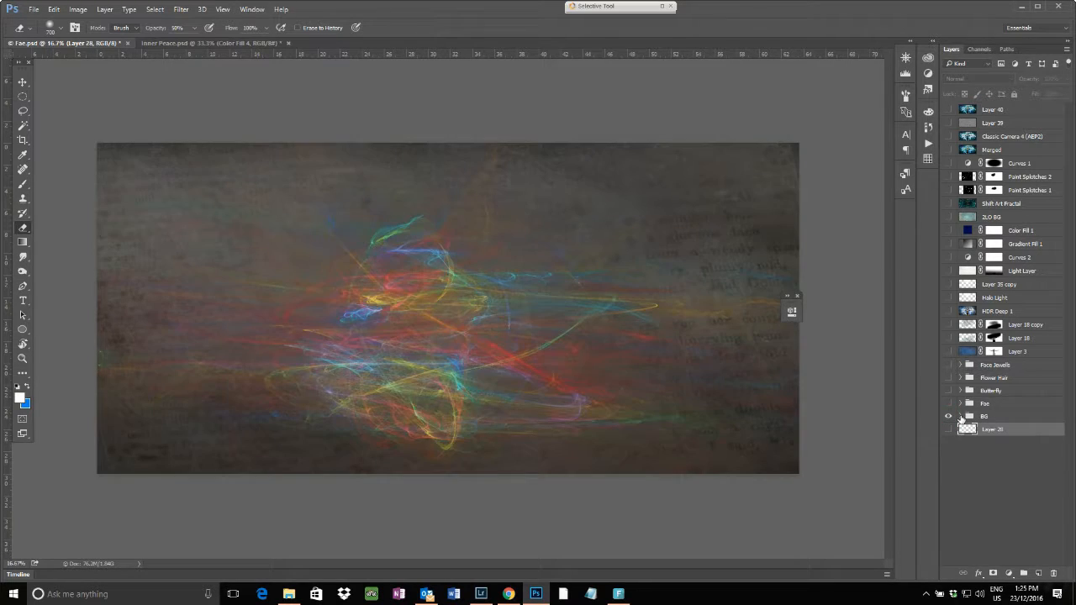
pyautogui.click(961, 416)
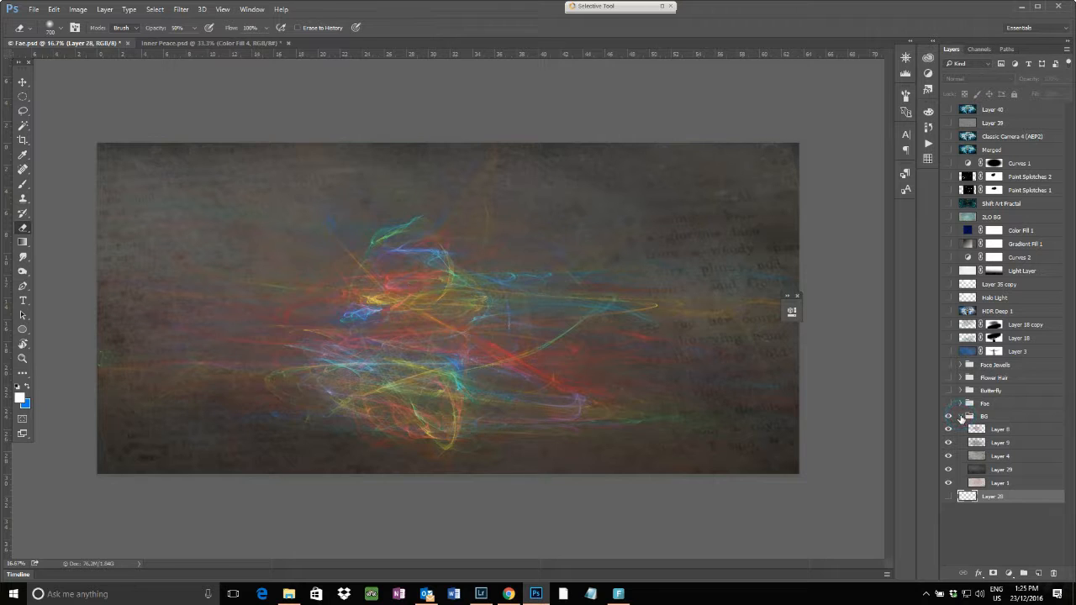
# Step: Select Layer 1 in the BG group and hide every other layer in the group
pyautogui.click(996, 484)
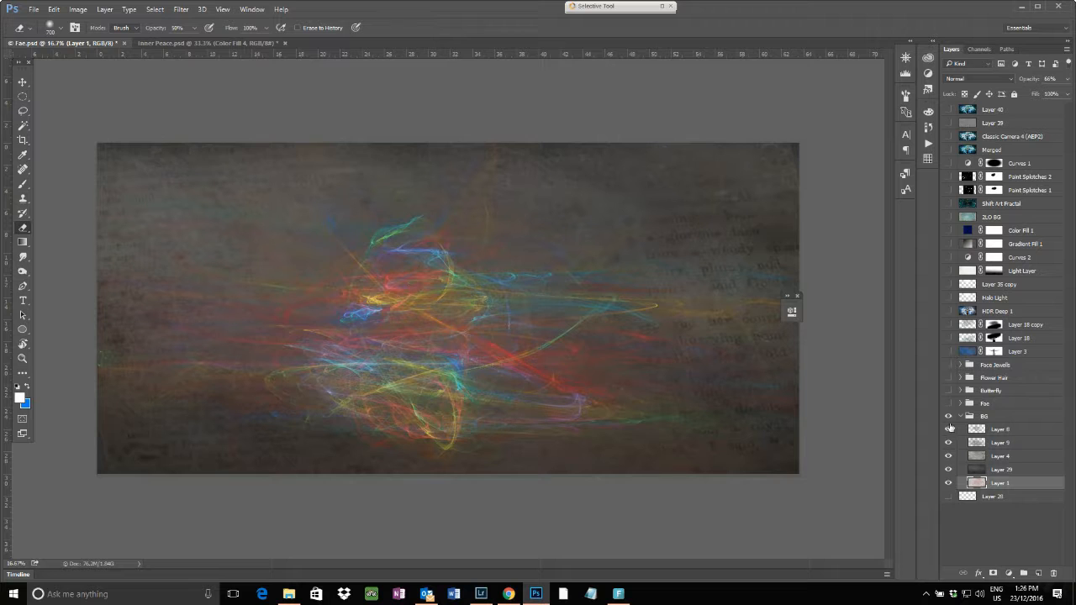
pyautogui.moveTo(947, 428); pyautogui.dragTo(950, 490)
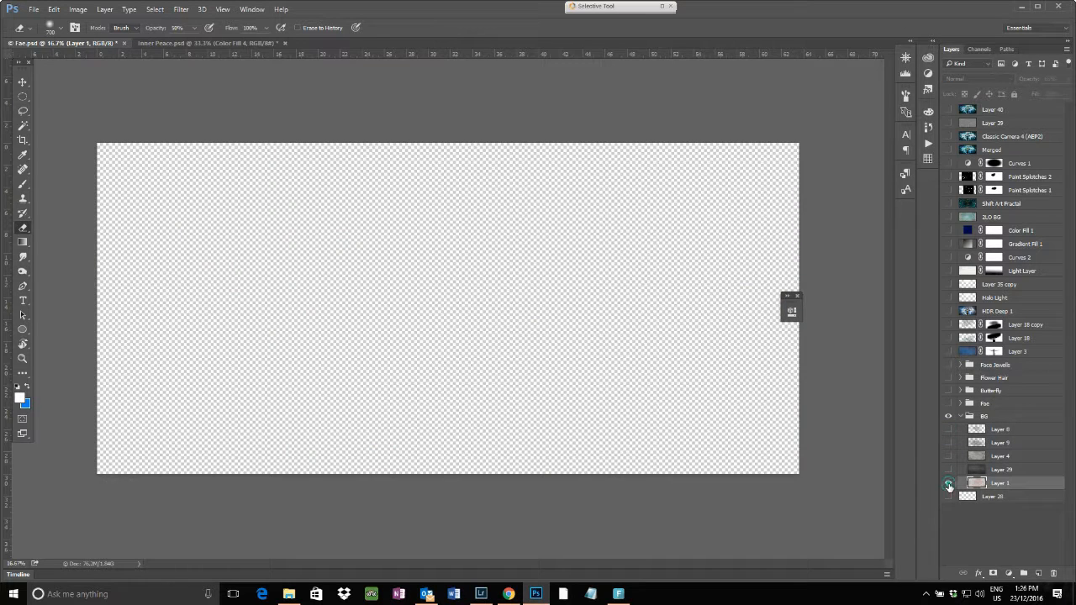
pyautogui.click(949, 483)
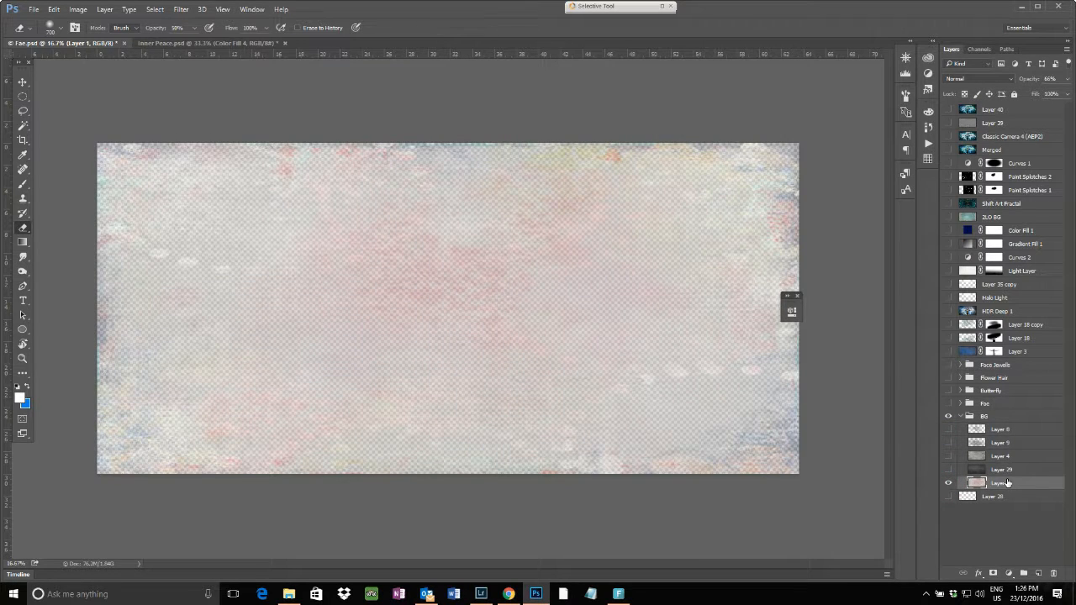
# Step: Preview Layer 1 at 100% opacity and reduce its opacity to 65%
pyautogui.click(1068, 80)
pyautogui.moveTo(1045, 95); pyautogui.dragTo(1072, 92)
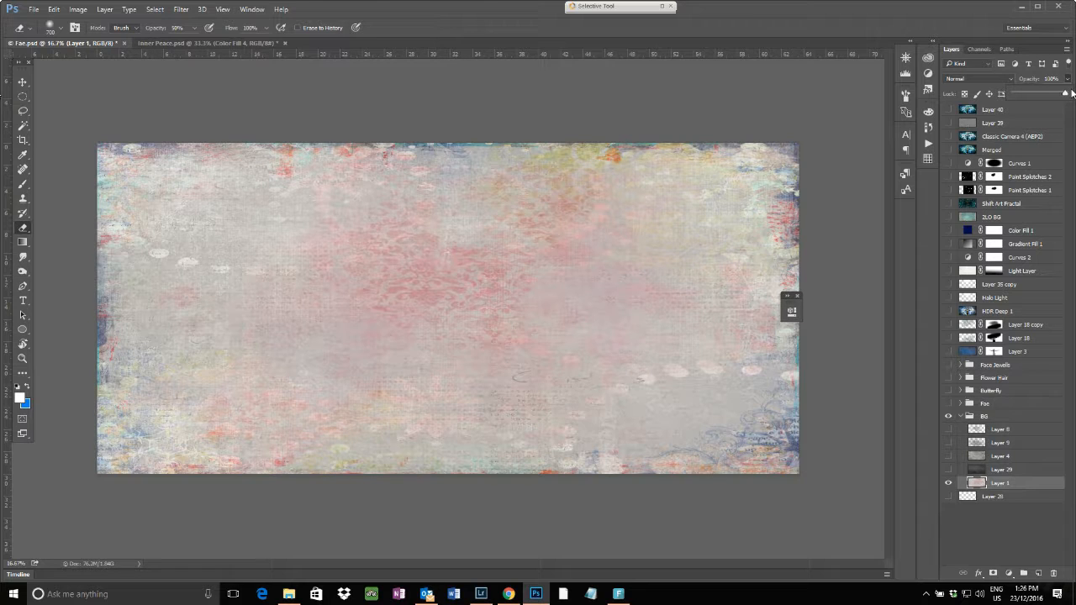
pyautogui.moveTo(1072, 92); pyautogui.dragTo(1048, 94)
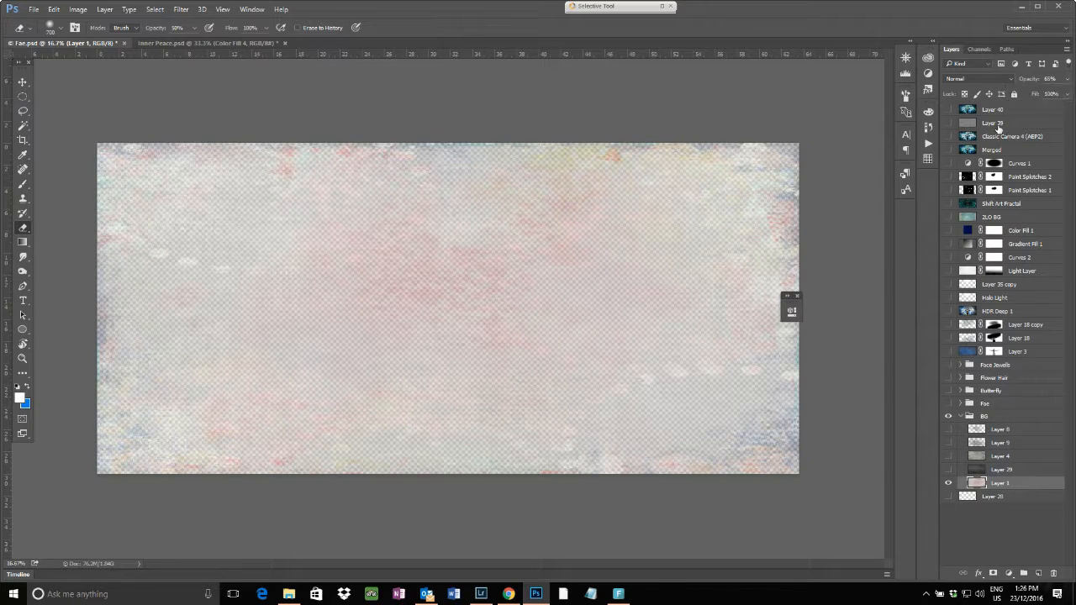
# Step: Switch to the Move tool and show Layer 29 and Layer 4 in the BG group
pyautogui.press('v')
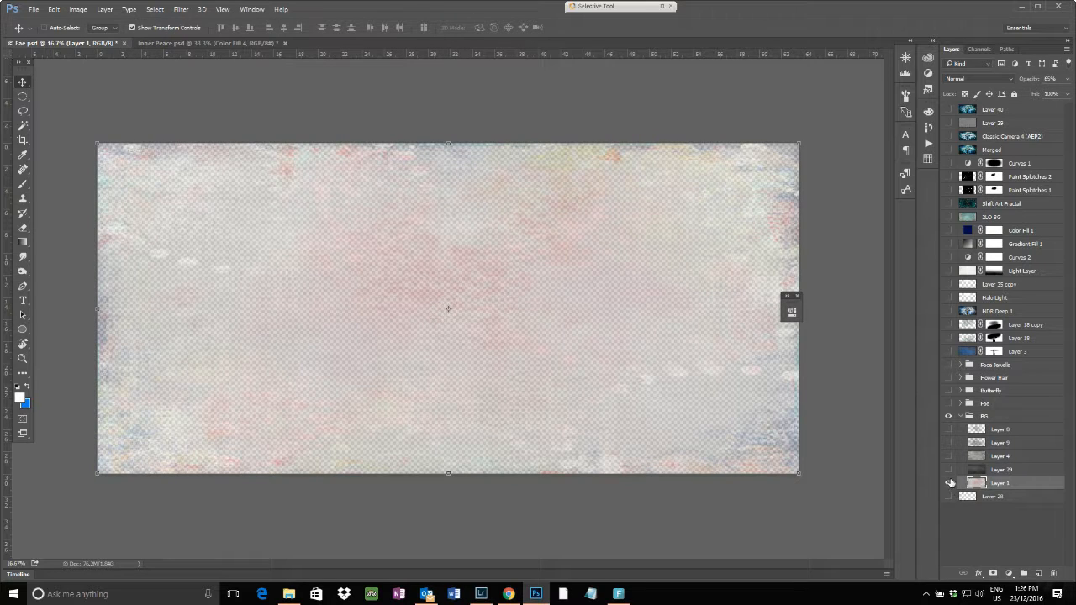
pyautogui.click(948, 469)
pyautogui.click(999, 470)
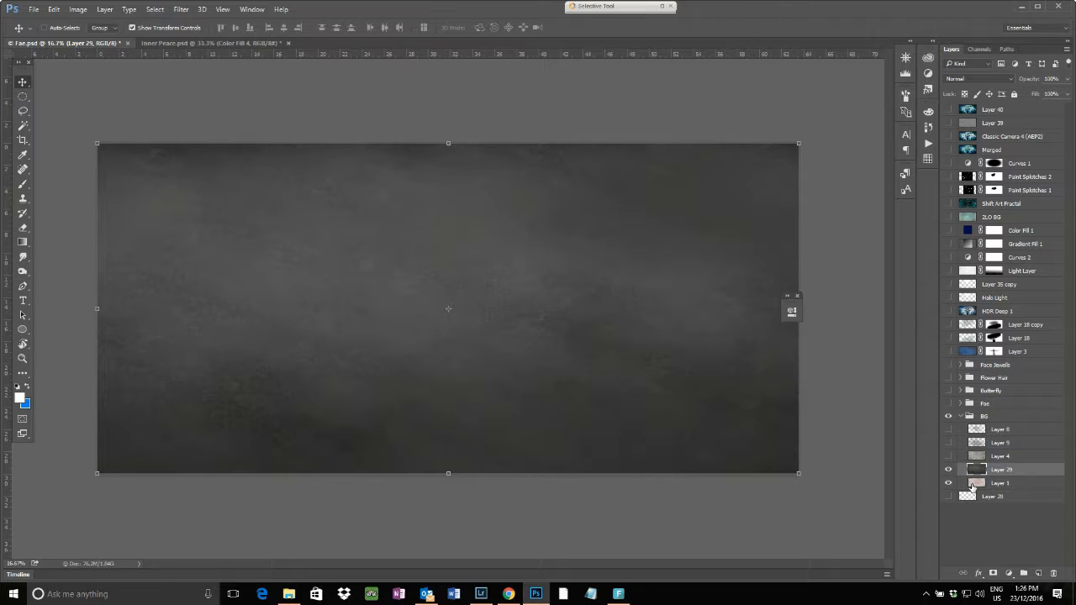
pyautogui.click(948, 456)
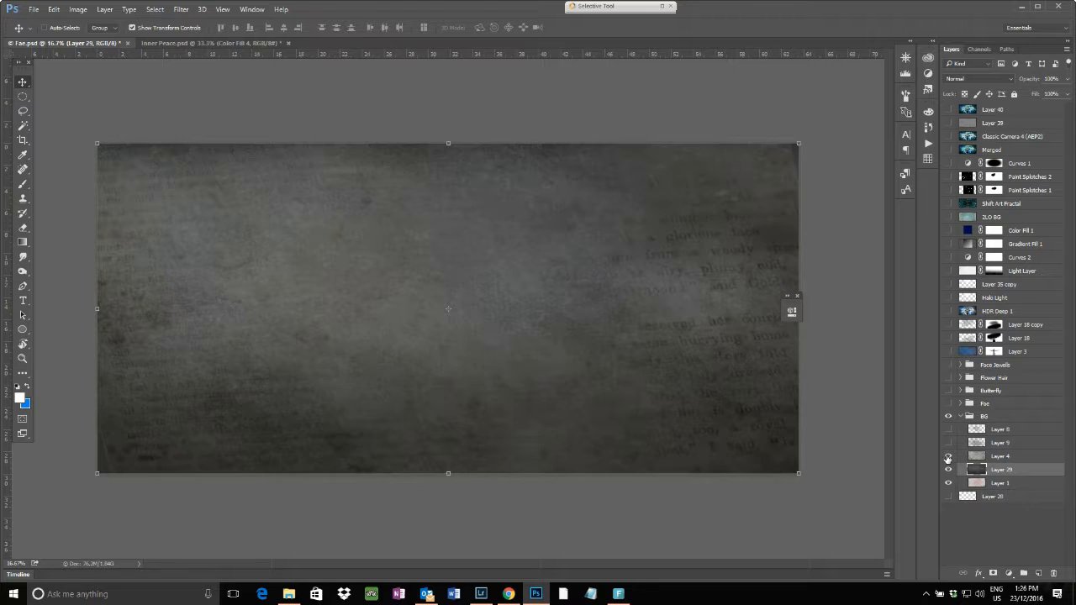
# Step: Preview Layer 4 in Normal blend mode and return it to Overlay
pyautogui.click(1023, 457)
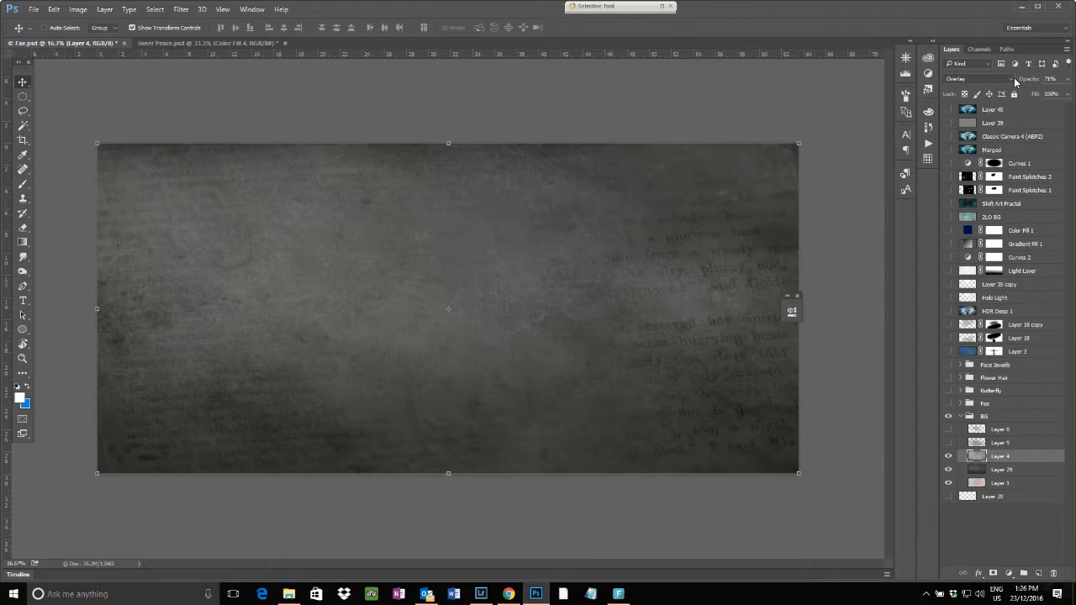
pyautogui.click(1014, 79)
pyautogui.click(990, 89)
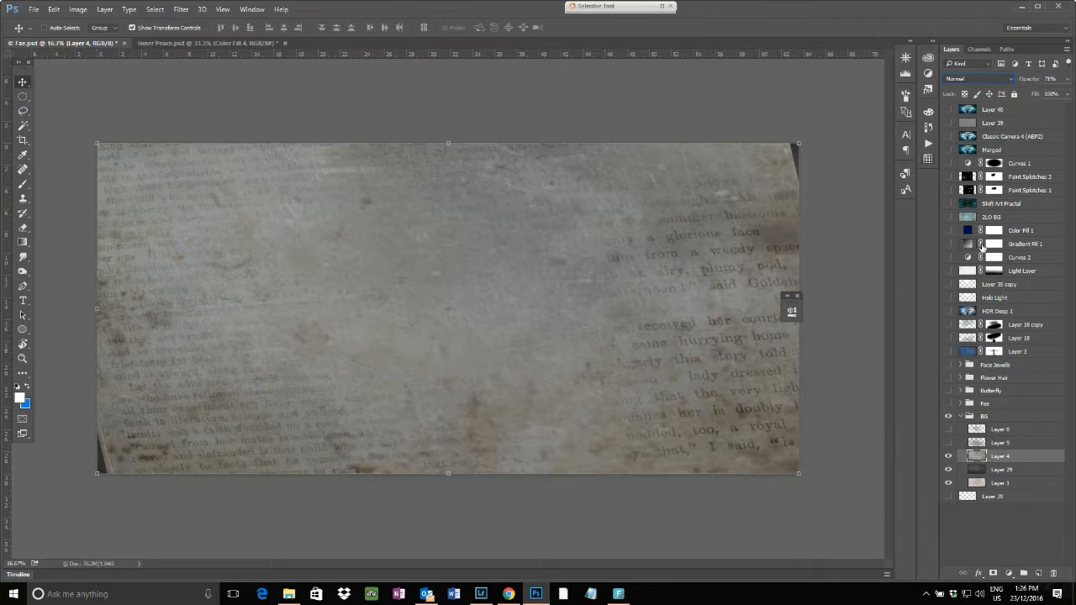
pyautogui.click(1002, 79)
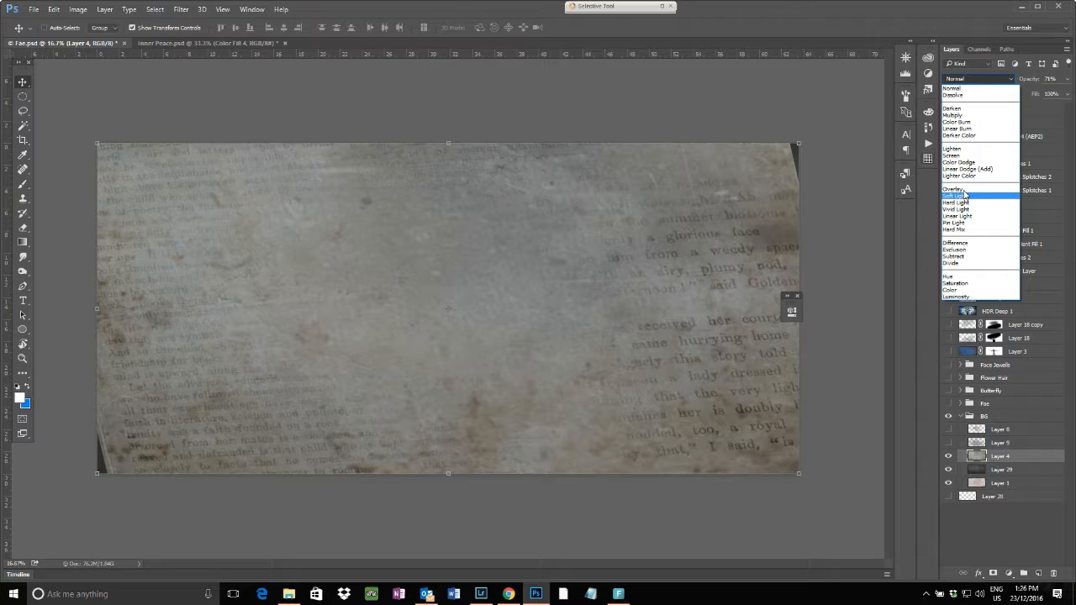
pyautogui.click(964, 191)
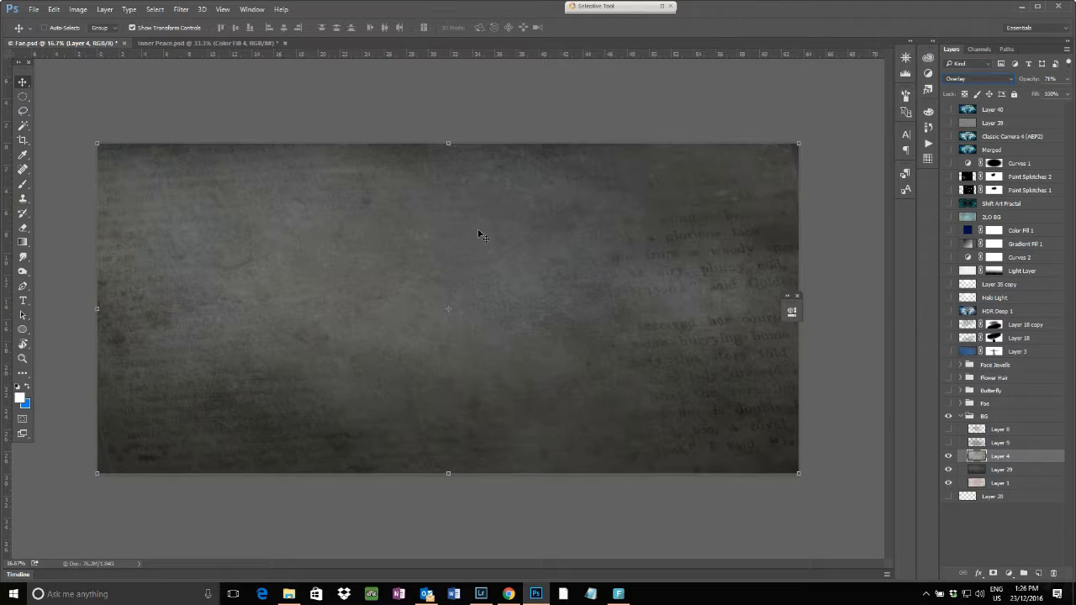
# Step: Show Layer 9 and Layer 8 in the BG group and collapse the group
pyautogui.click(947, 443)
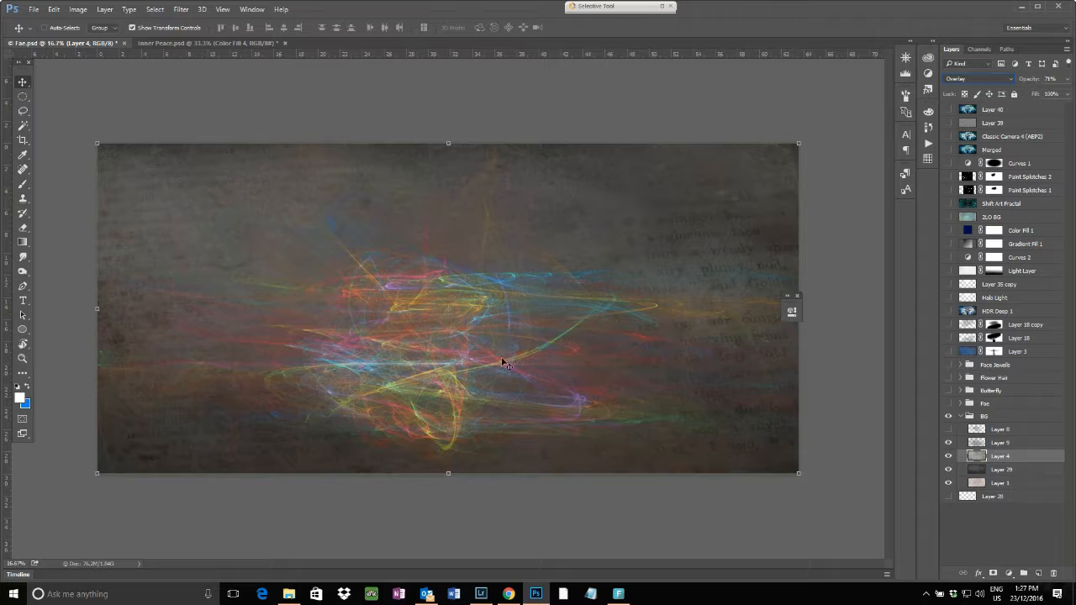
pyautogui.click(998, 442)
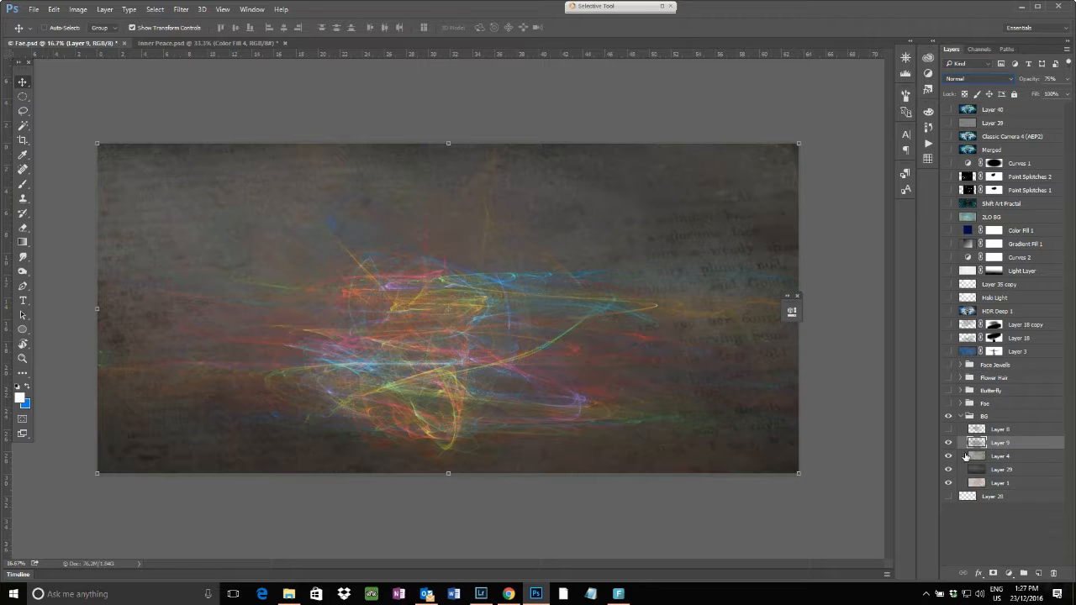
pyautogui.click(949, 429)
pyautogui.click(1012, 433)
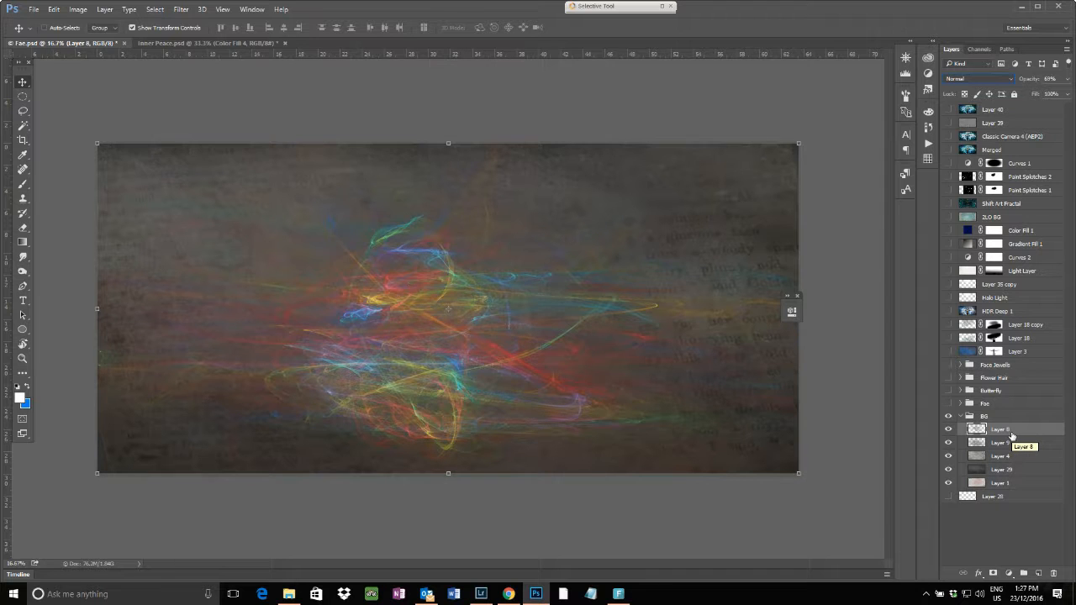
pyautogui.click(962, 416)
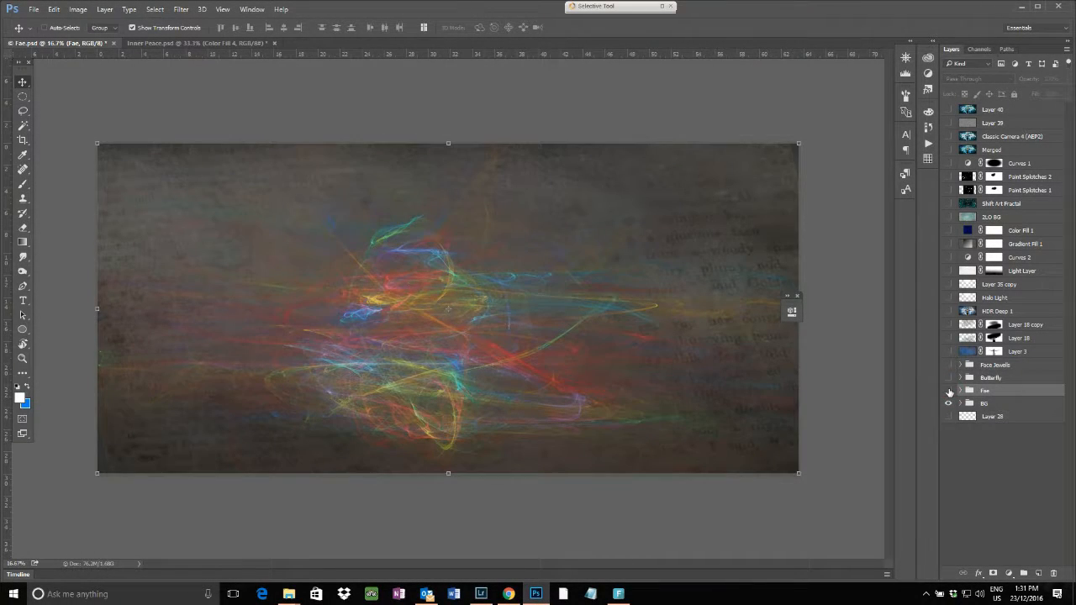
# Step: Show the Fae group and expand it down to its lowest layers
pyautogui.click(949, 391)
pyautogui.click(960, 392)
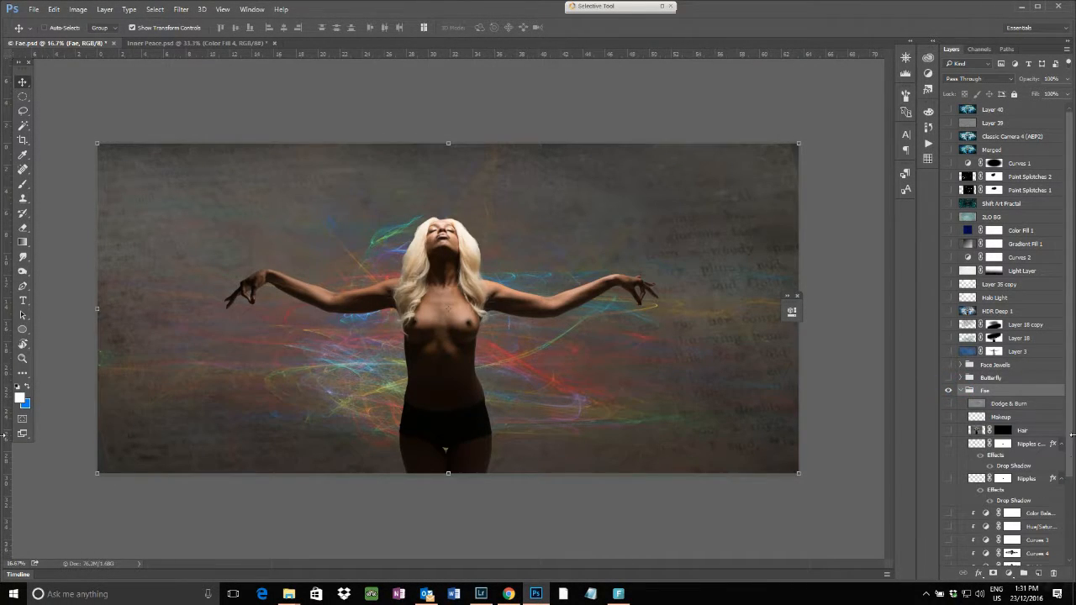
pyautogui.moveTo(1070, 394); pyautogui.dragTo(1073, 518)
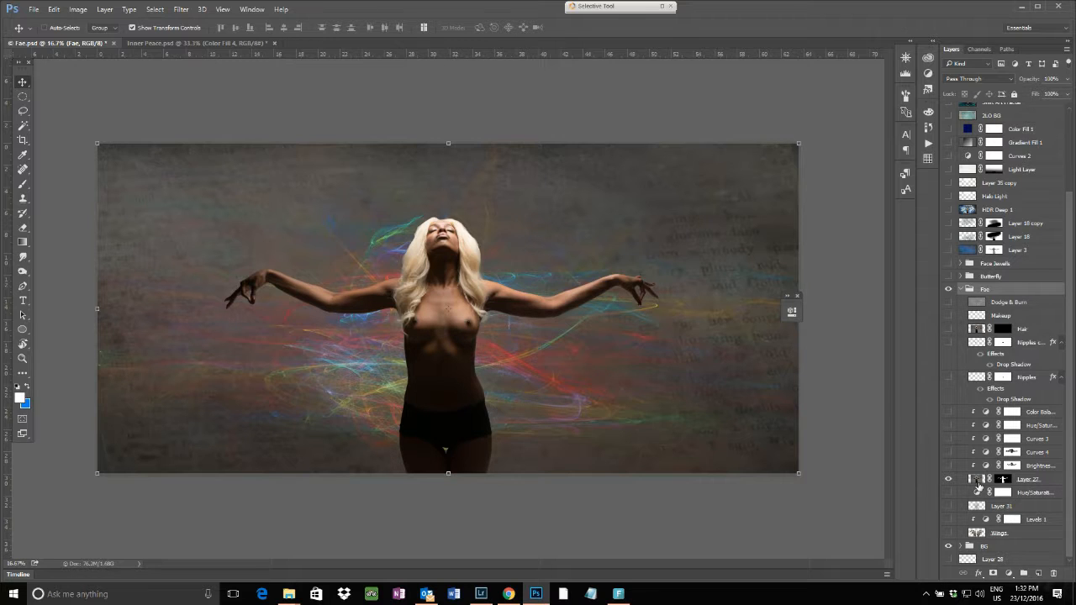
# Step: Try a Quick Selection across the woman's arm and torso, and deselect
pyautogui.click(22, 126)
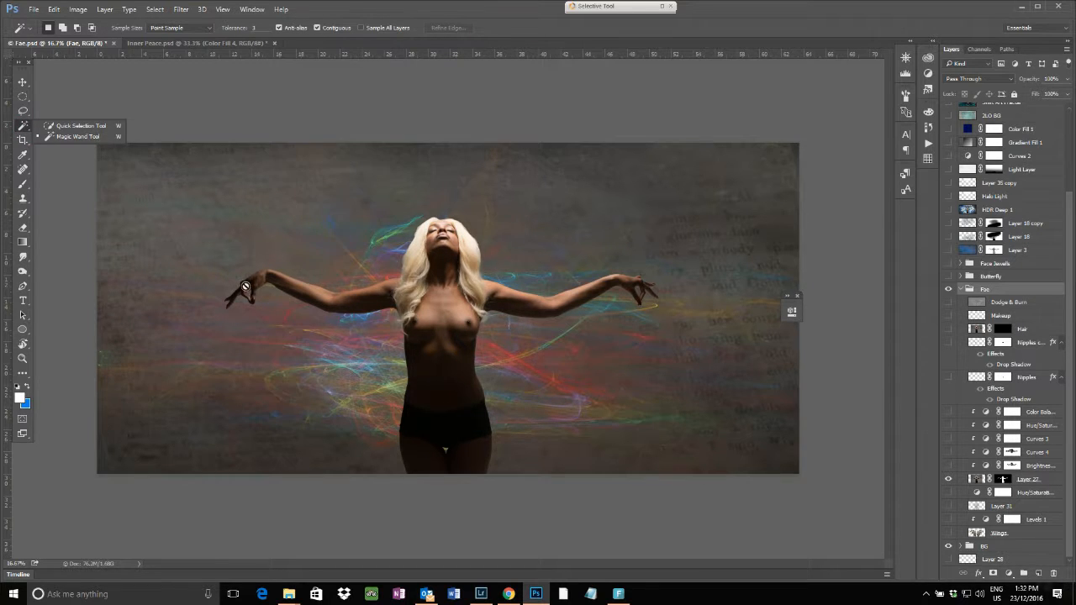
pyautogui.click(80, 125)
pyautogui.moveTo(234, 294)
pyautogui.mouseDown()
pyautogui.moveTo(362, 308)
pyautogui.moveTo(440, 288)
pyautogui.moveTo(481, 298)
pyautogui.moveTo(458, 343)
pyautogui.mouseUp()
pyautogui.hotkey('ctrl', 'd')
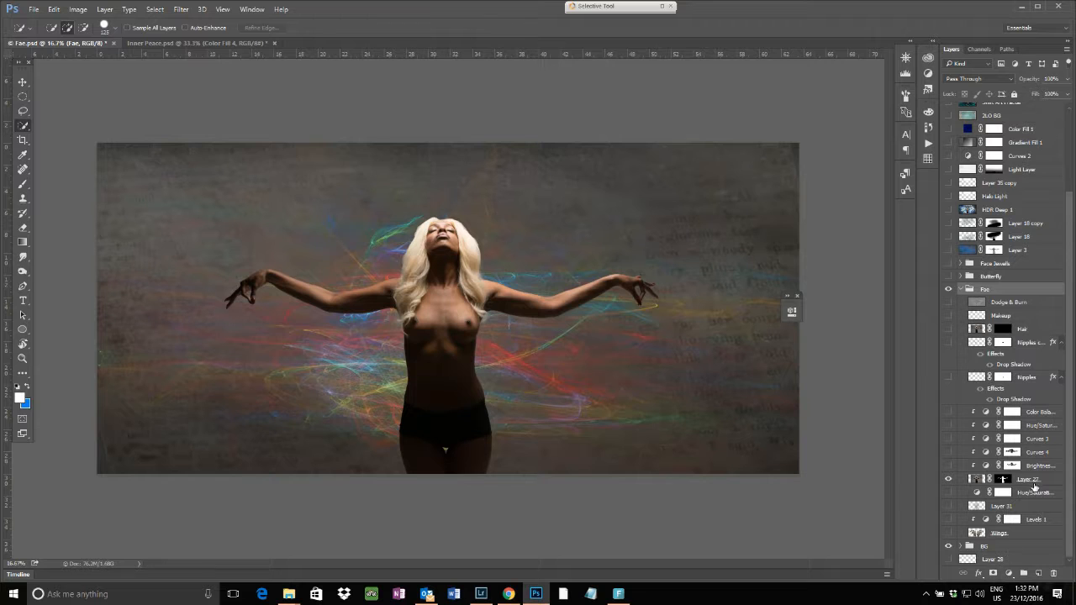
# Step: Temporarily disable Layer 27's layer mask to view the unmasked photo, and re-enable it
pyautogui.click(1003, 479)
pyautogui.keyDown('shift'); pyautogui.click(1002, 479); pyautogui.keyUp('shift')
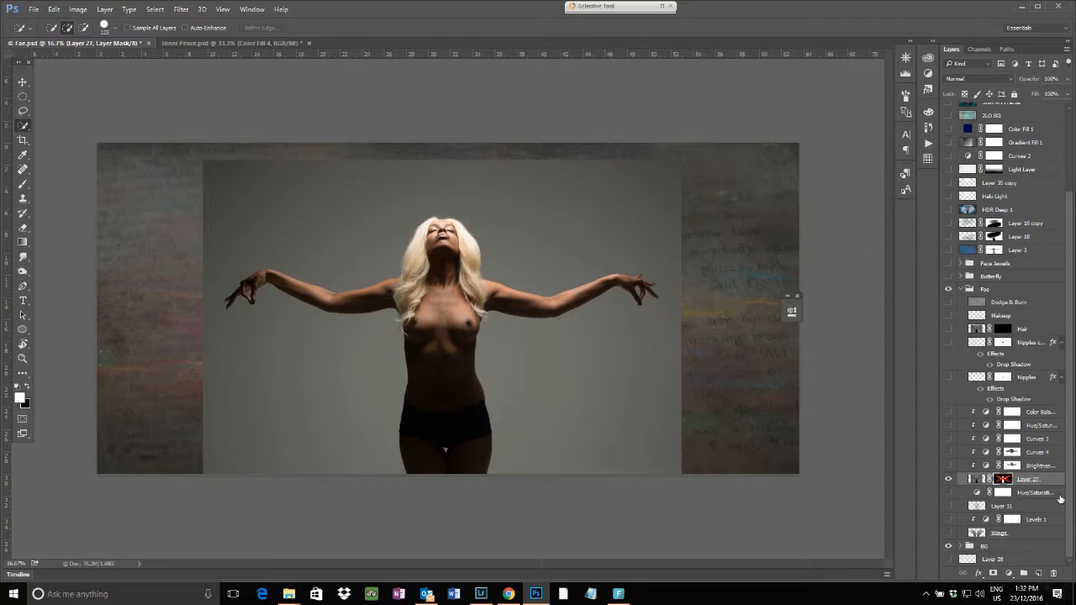
pyautogui.keyDown('shift'); pyautogui.click(1001, 479); pyautogui.keyUp('shift')
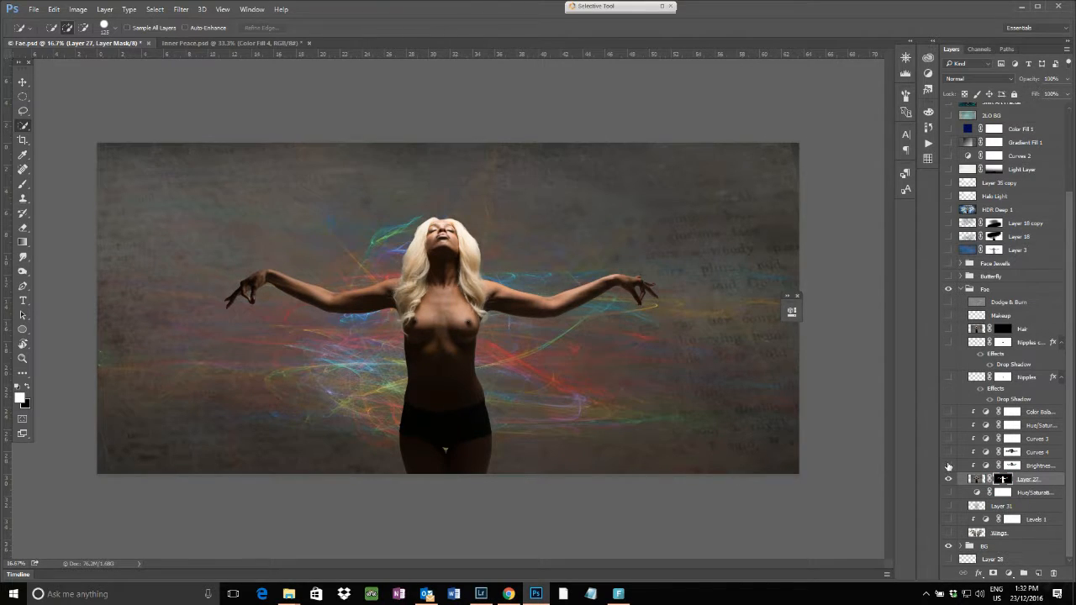
# Step: Show the Brightness and Curves 4 adjustments above Layer 27 and open the Curves 4 settings at its midtone point
pyautogui.click(947, 465)
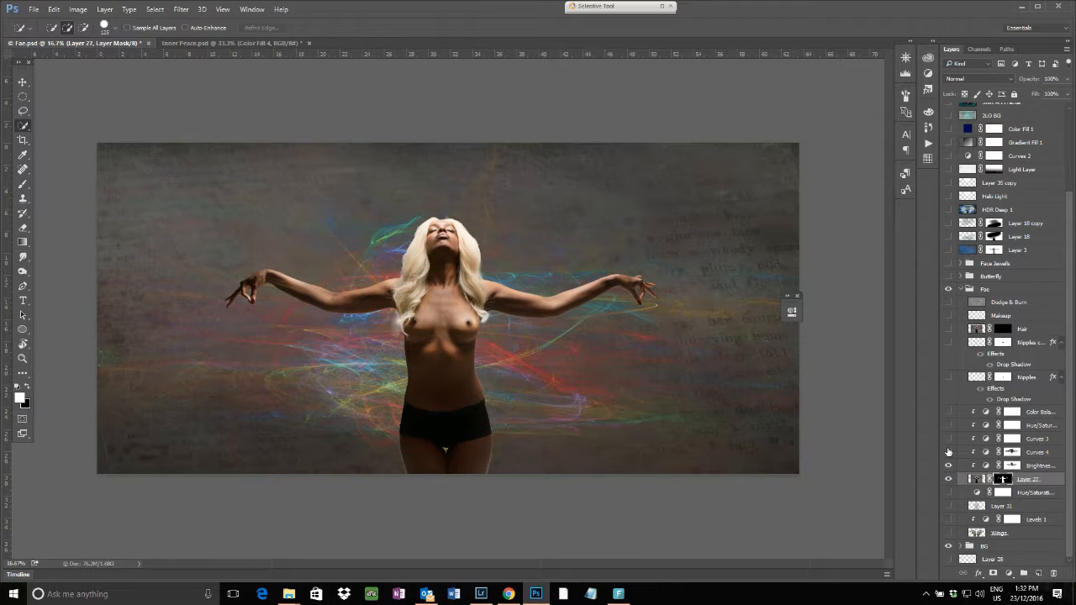
pyautogui.click(948, 452)
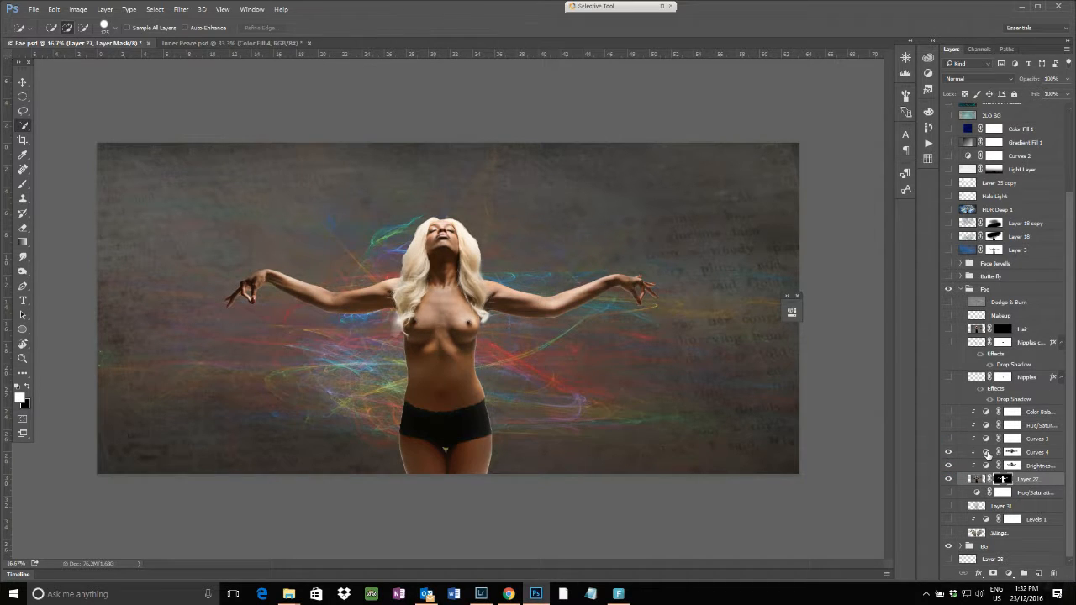
pyautogui.click(988, 453)
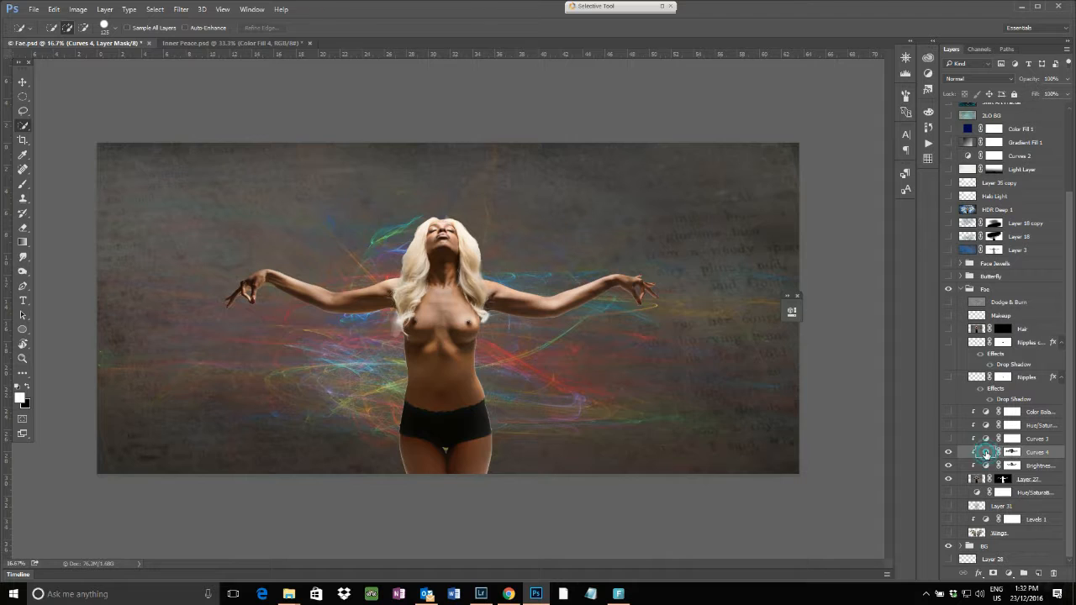
pyautogui.doubleClick(987, 453)
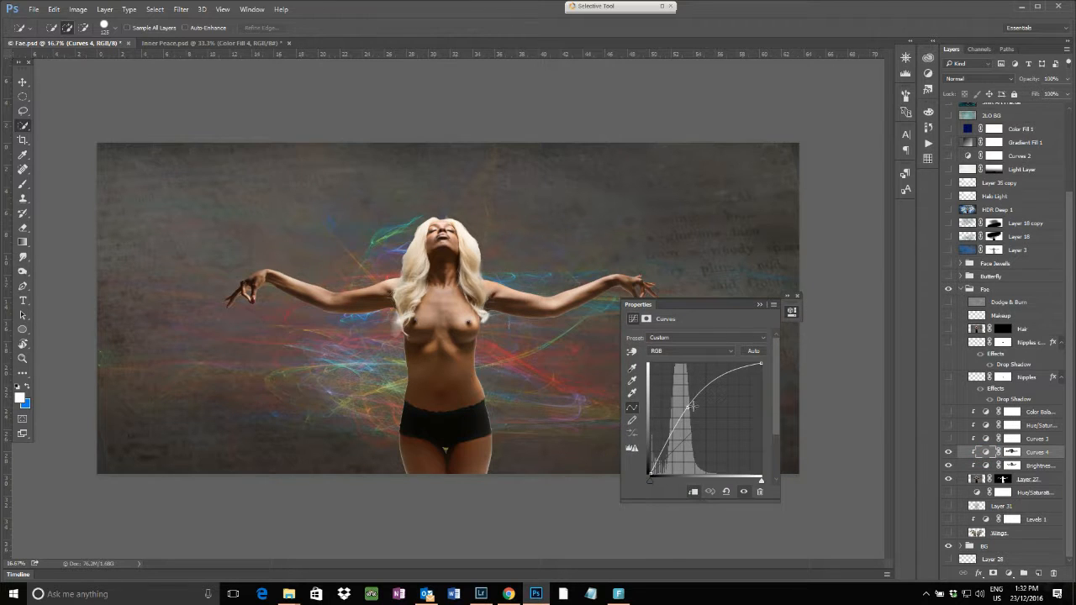
pyautogui.moveTo(685, 404)
pyautogui.mouseDown()
pyautogui.moveTo(664, 426)
pyautogui.moveTo(687, 407)
pyautogui.mouseUp()
# Step: Show the Curves 3 and Hue/Saturation 2 adjustments in the Fae group and open the settings of each
pyautogui.click(947, 439)
pyautogui.click(988, 438)
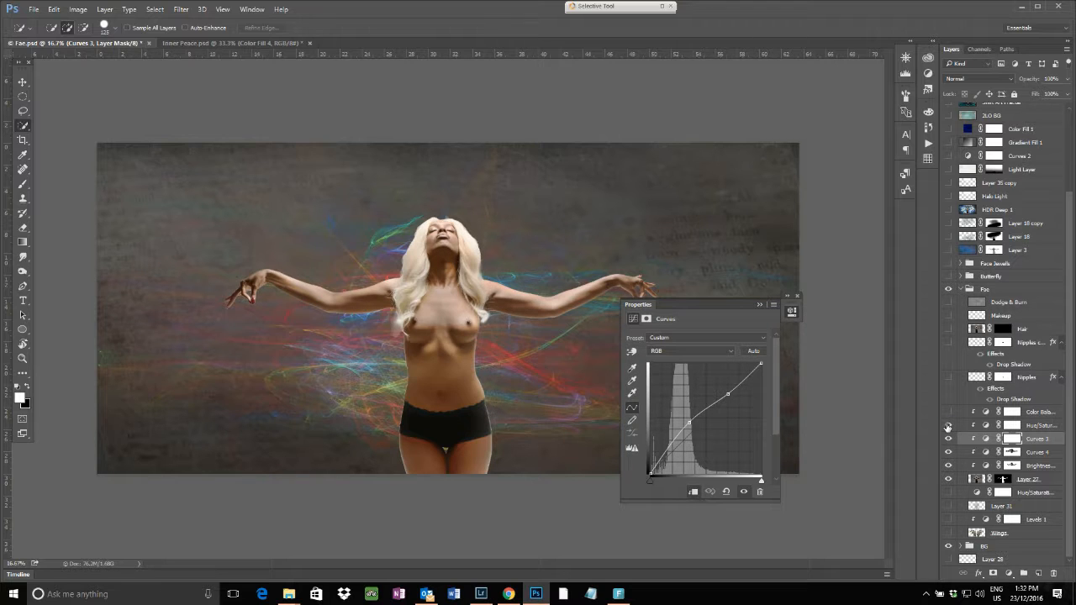
pyautogui.click(948, 426)
pyautogui.click(988, 426)
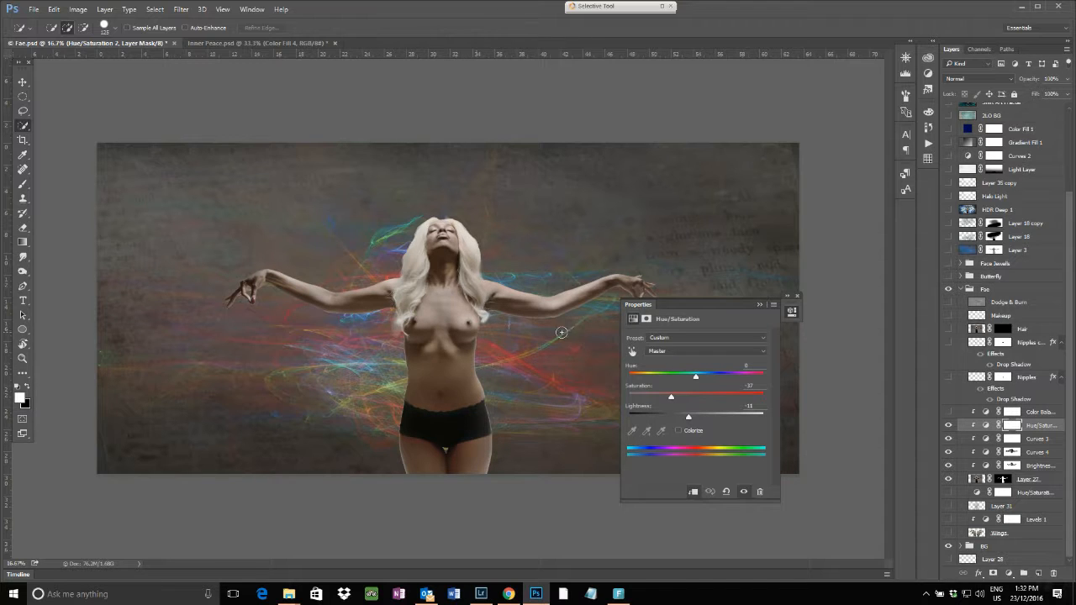
# Step: Show the Color Balance 1 adjustment in the Fae group and open its settings
pyautogui.click(947, 413)
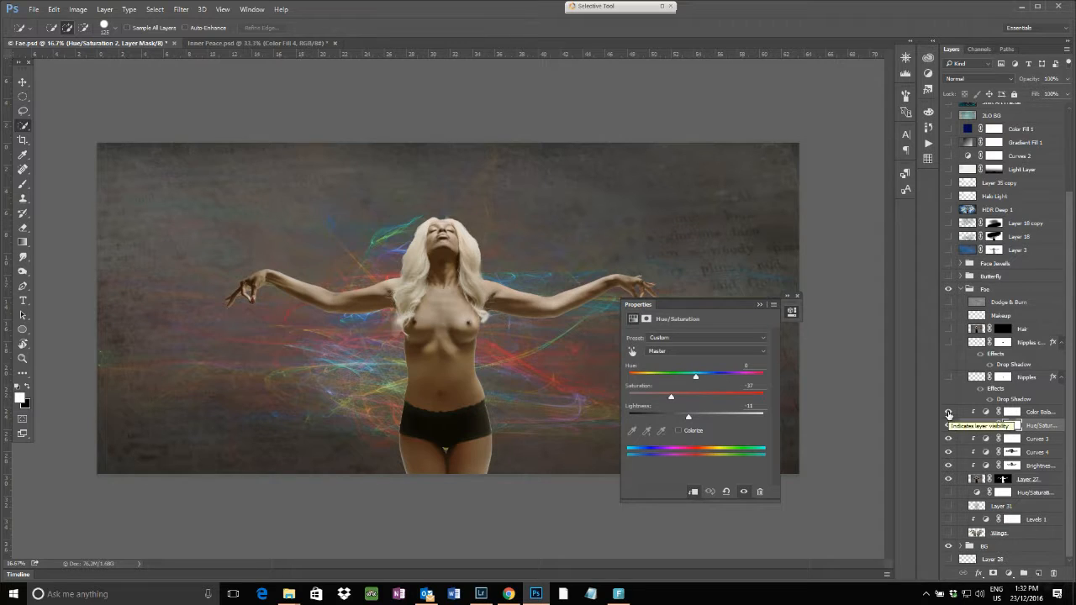
pyautogui.click(948, 413)
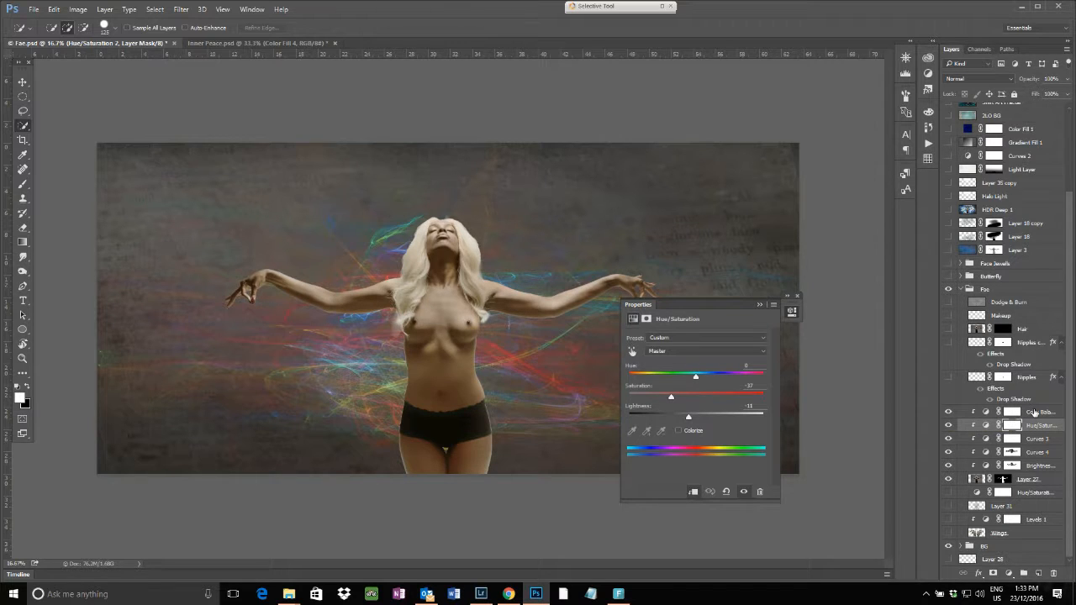
pyautogui.click(1015, 412)
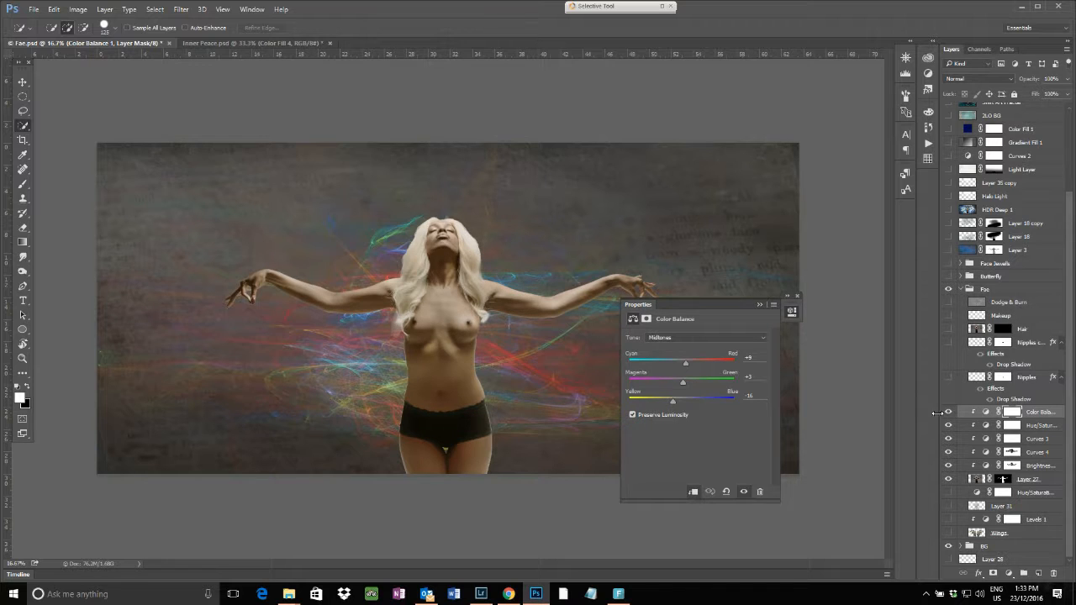
# Step: Show the Wings layer and its clipped Levels 1 adjustment, and open the Levels 1 settings
pyautogui.click(948, 532)
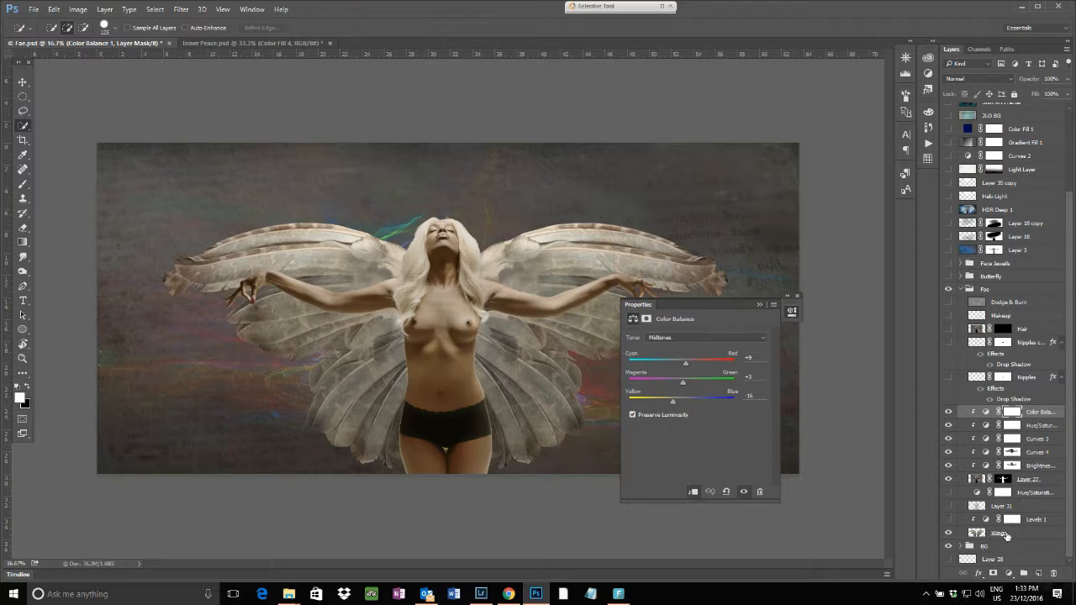
pyautogui.click(948, 520)
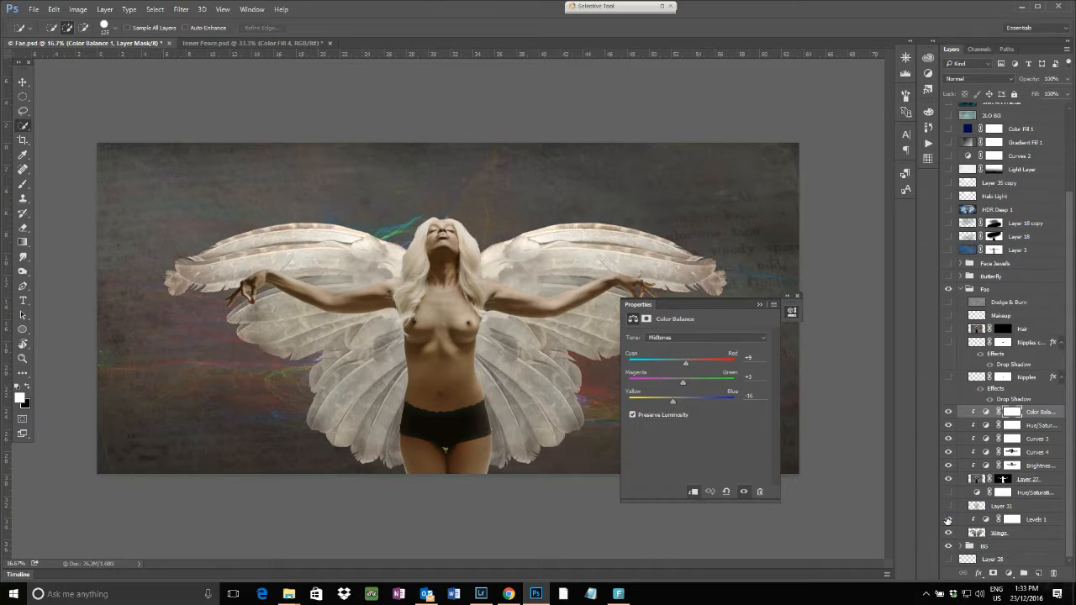
pyautogui.click(1035, 519)
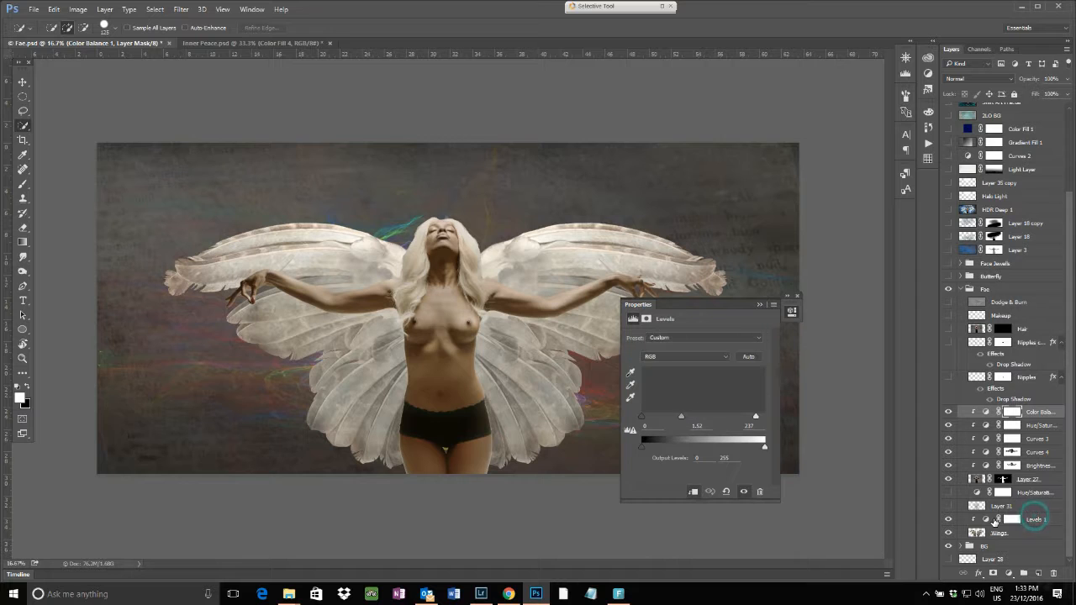
# Step: Show Layer 31 above the wings, select it and display it alone on the canvas
pyautogui.click(948, 506)
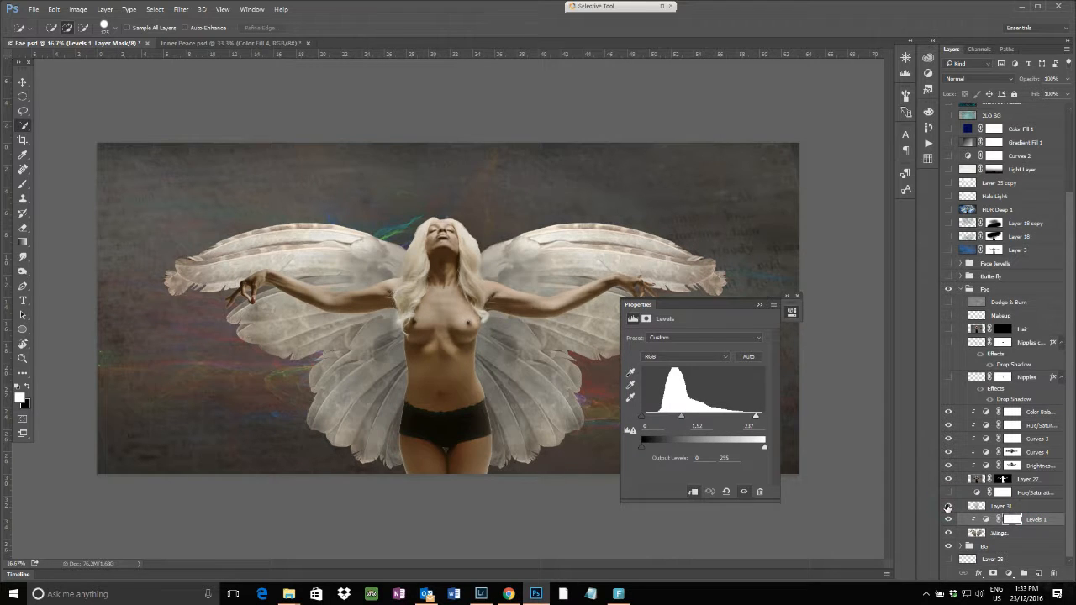
pyautogui.click(999, 507)
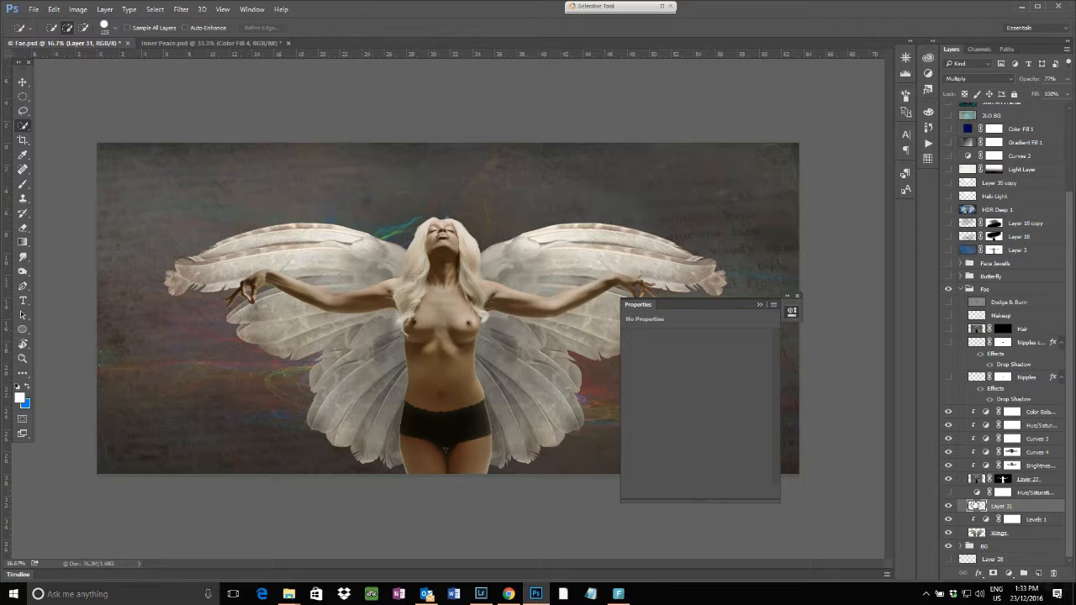
pyautogui.keyDown('alt'); pyautogui.click(948, 507); pyautogui.keyUp('alt')
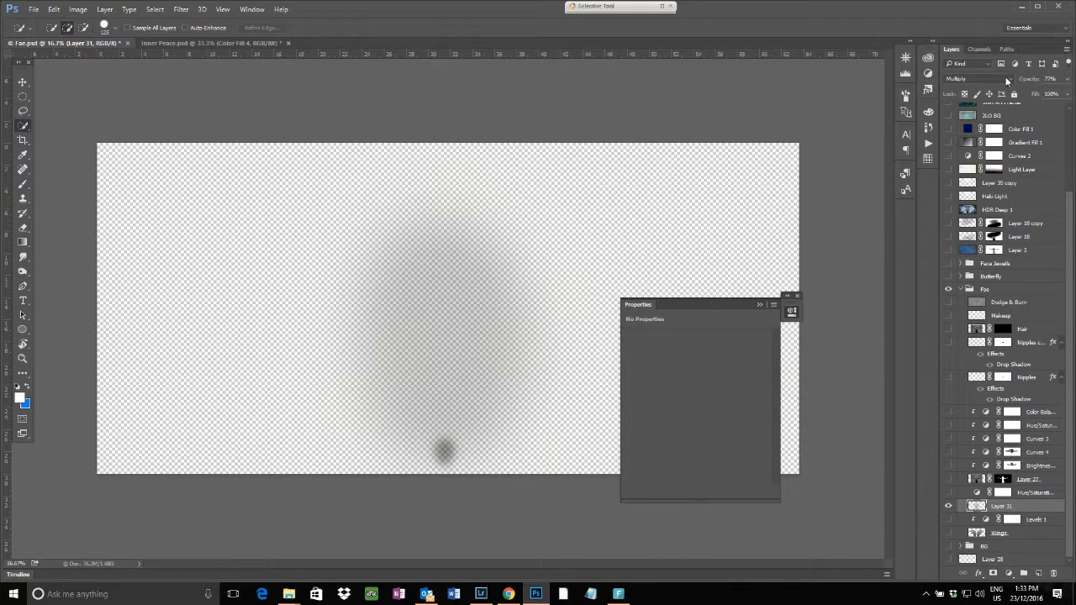
# Step: Try the Dissolve and Normal blend modes on Layer 31 and adjust its opacity to inspect the painted shadow
pyautogui.click(1009, 78)
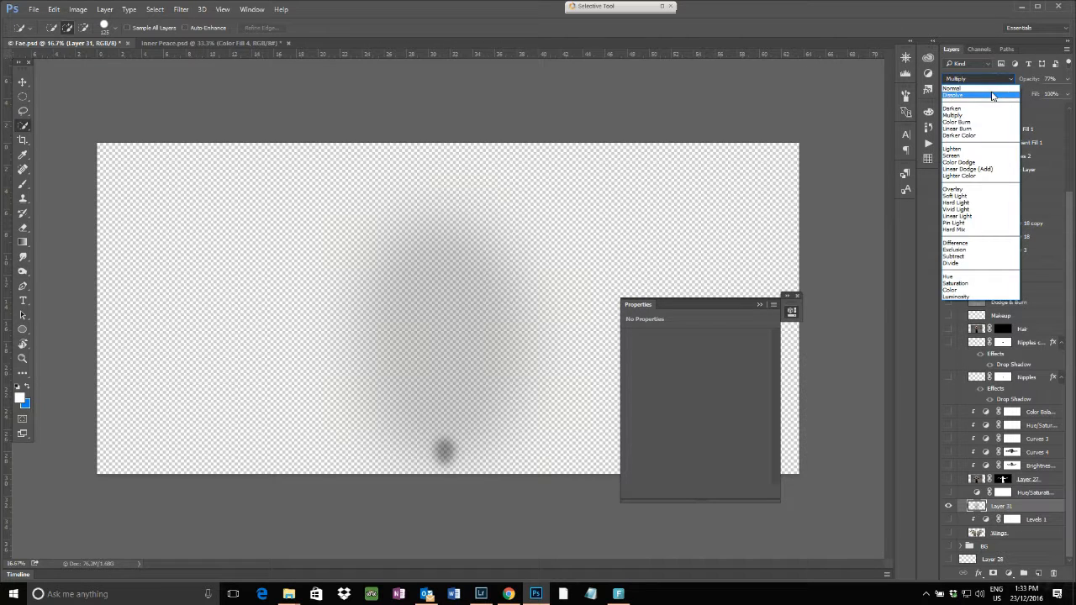
pyautogui.click(993, 95)
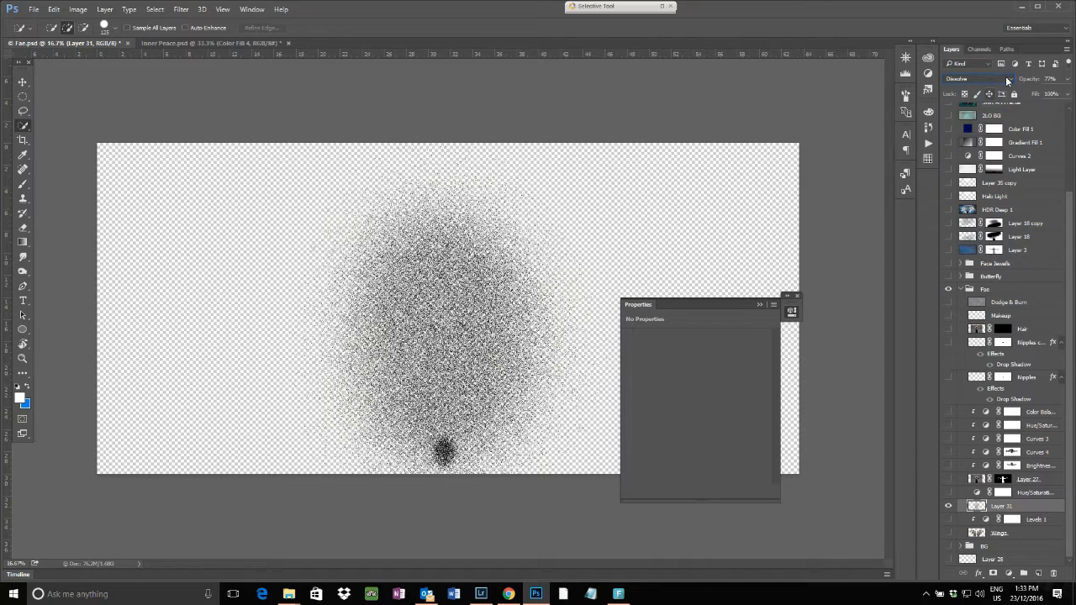
pyautogui.click(1007, 77)
pyautogui.click(991, 88)
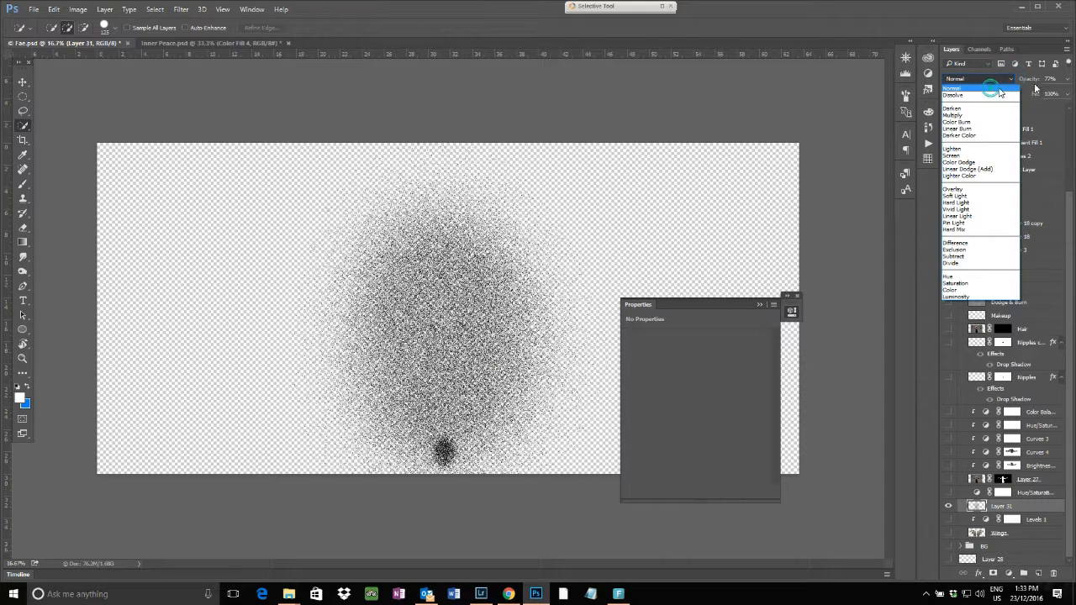
pyautogui.click(1000, 90)
pyautogui.click(1067, 78)
pyautogui.moveTo(1052, 93); pyautogui.dragTo(1070, 93)
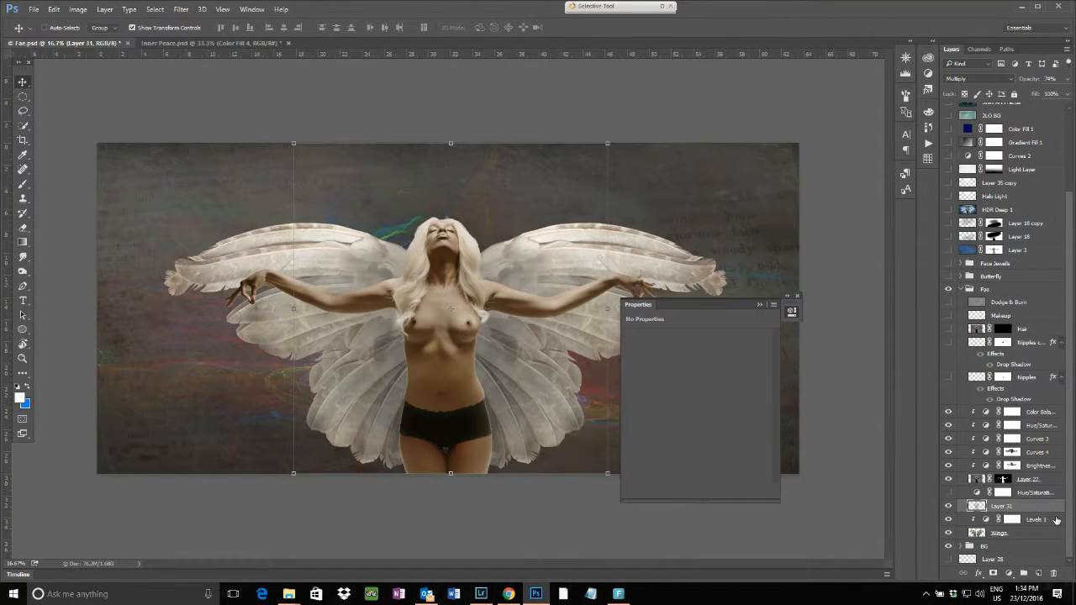
# Step: Show the Hue/Saturation 3 adjustment above Layer 31 and the two flower layers covering the model's chest
pyautogui.click(948, 494)
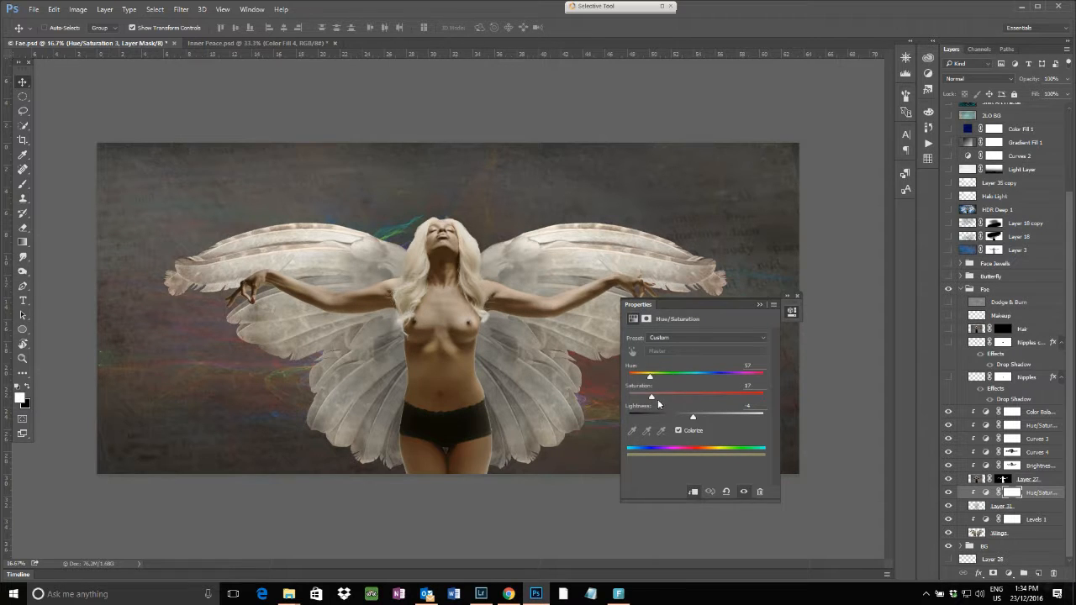
pyautogui.click(947, 377)
pyautogui.click(948, 343)
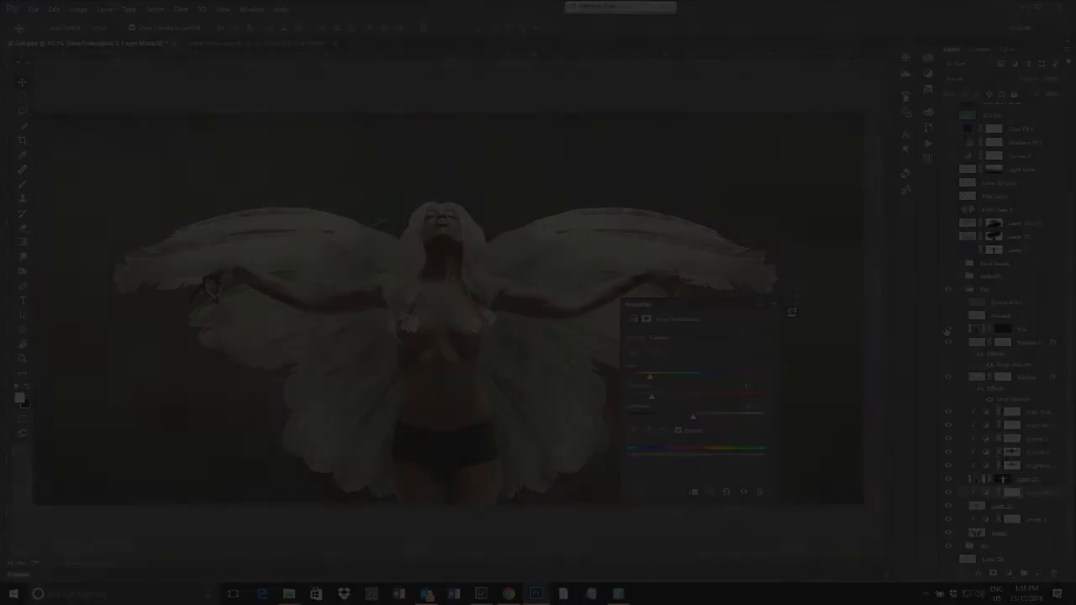
pyautogui.hotkey('ctrl', '+')
pyautogui.hotkey('ctrl', '+')
pyautogui.hotkey('ctrl', '+')
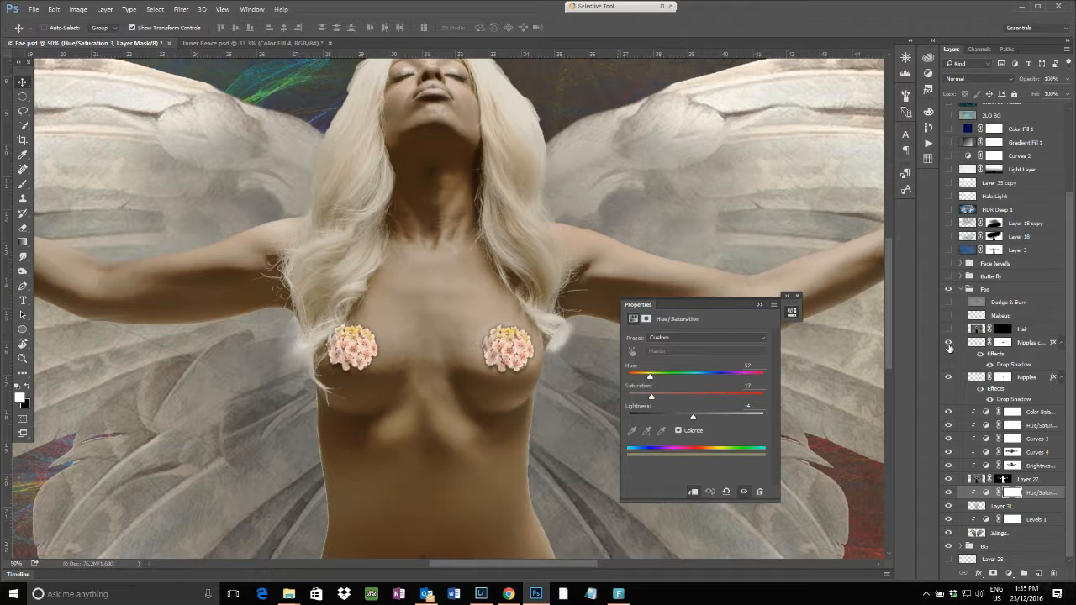
# Step: Show the Hair layer, view its layer mask alone on the canvas, and return to the composite view
pyautogui.click(947, 330)
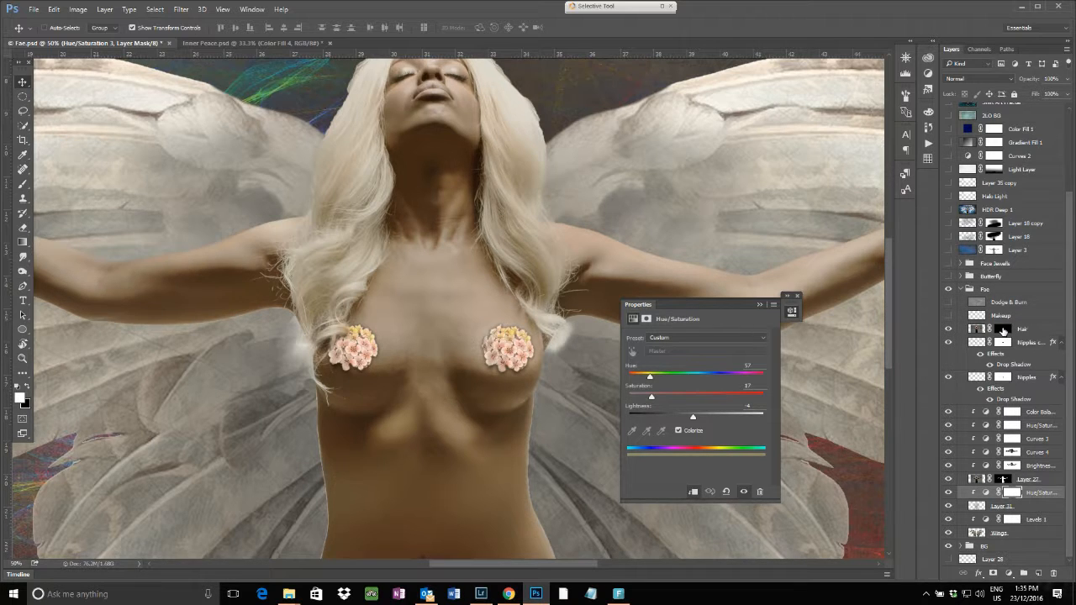
pyautogui.click(1002, 329)
pyautogui.keyDown('alt'); pyautogui.click(1003, 328); pyautogui.keyUp('alt')
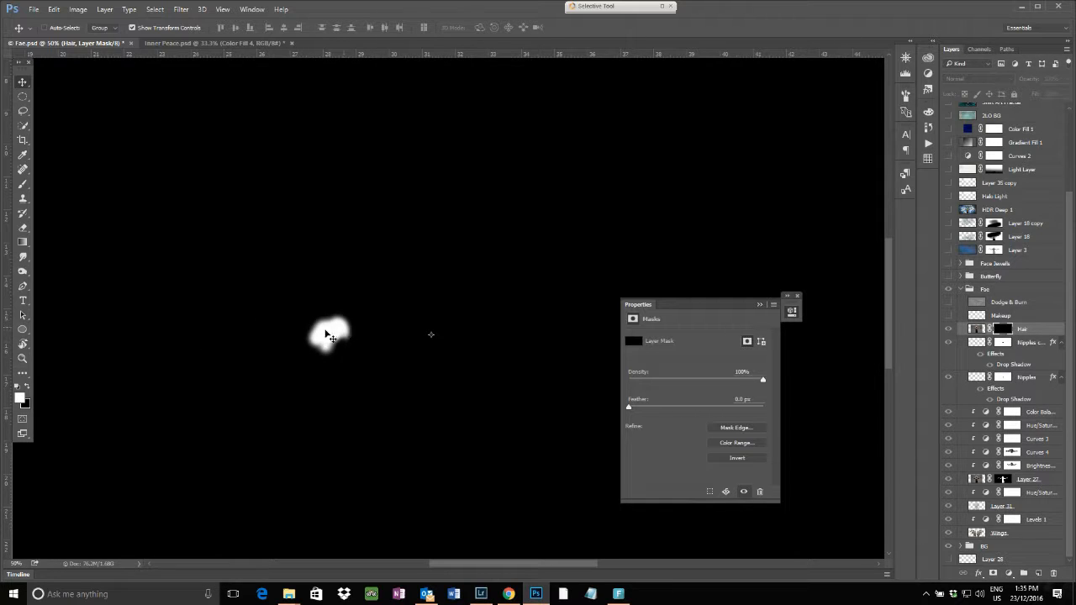
pyautogui.keyDown('alt'); pyautogui.click(1003, 329); pyautogui.keyUp('alt')
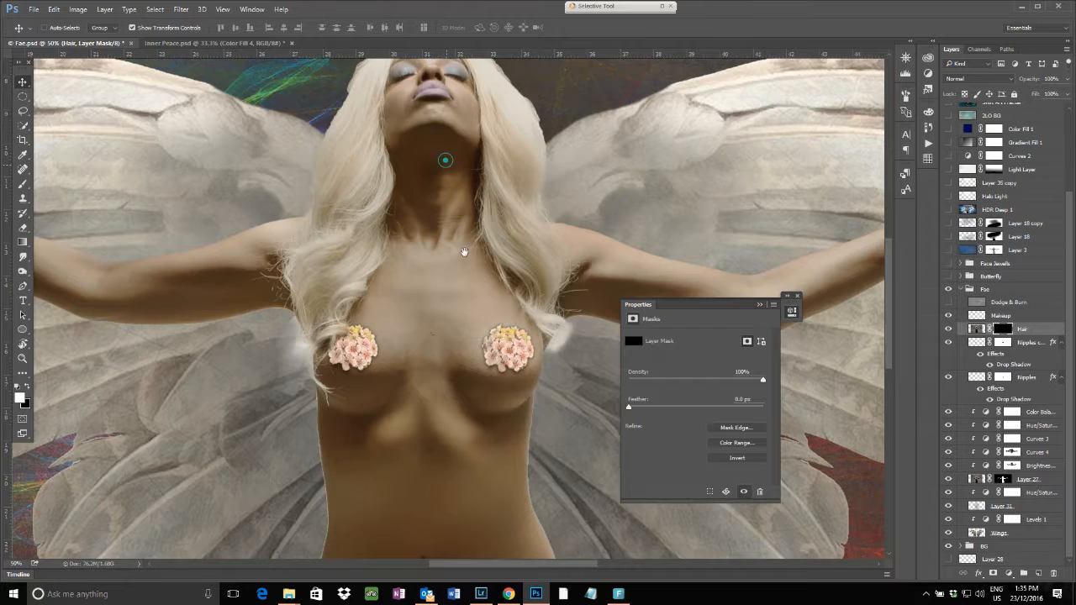
# Step: Show and select the Makeup and Dodge & Burn layers in the Fae group, and check Dodge & Burn's blend mode
pyautogui.moveTo(456, 176); pyautogui.dragTo(464, 291)
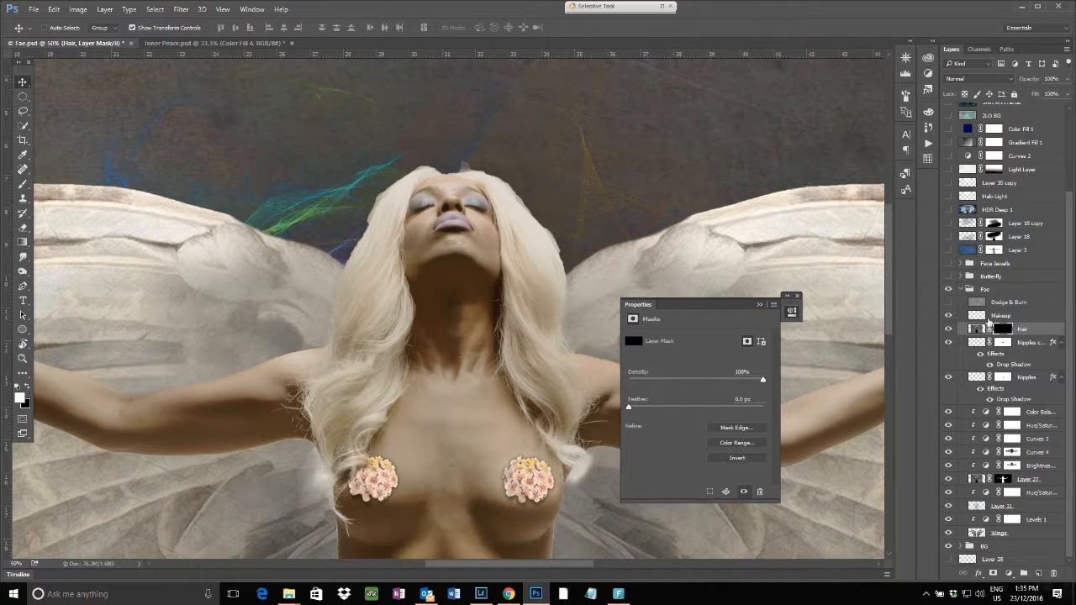
pyautogui.click(992, 317)
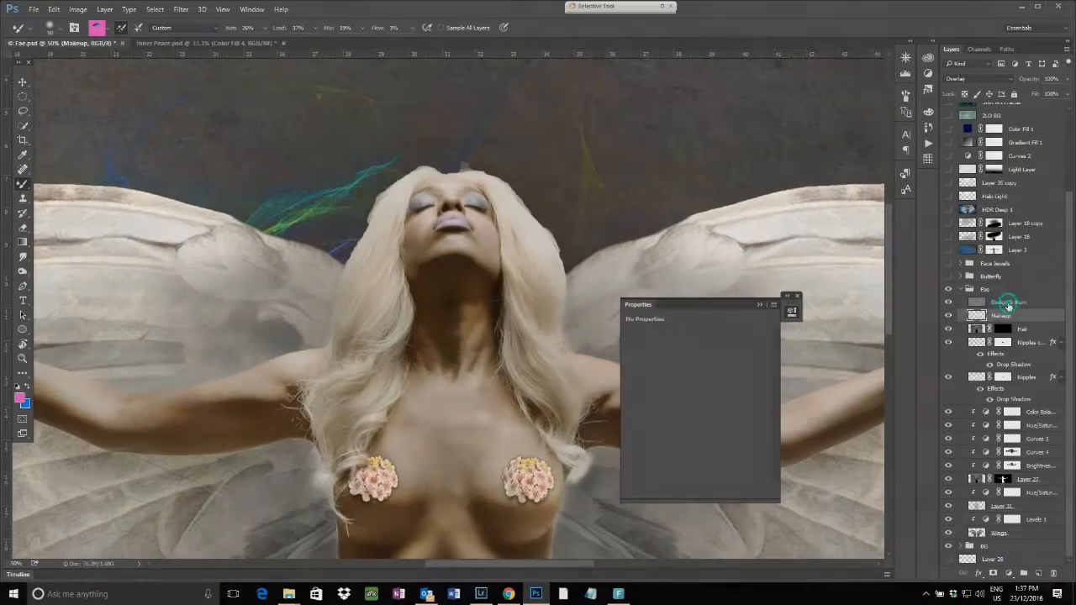
pyautogui.click(1008, 303)
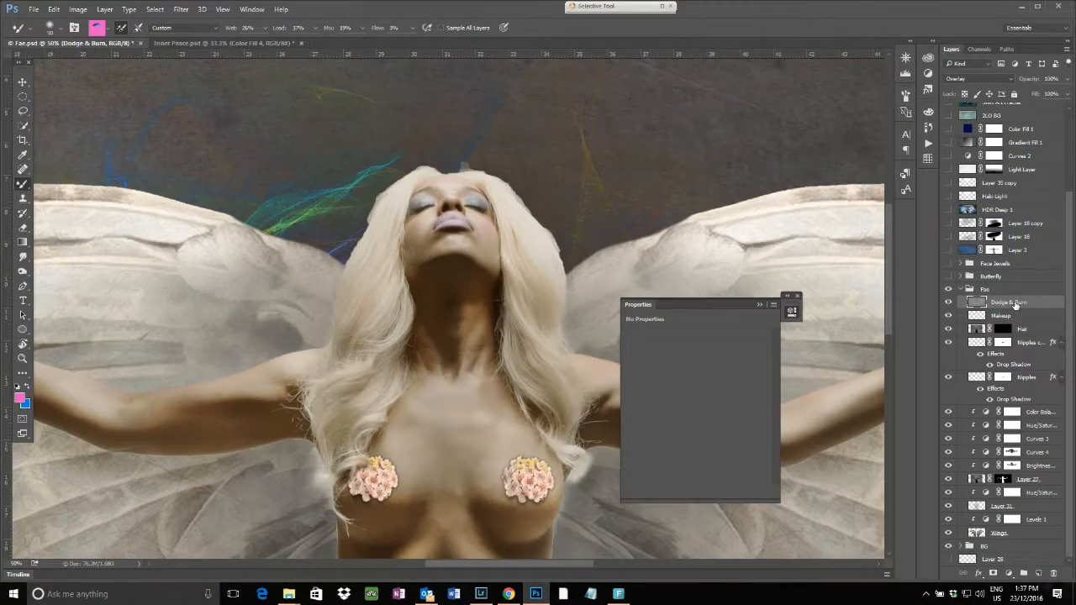
pyautogui.hotkey('ctrl', '0')
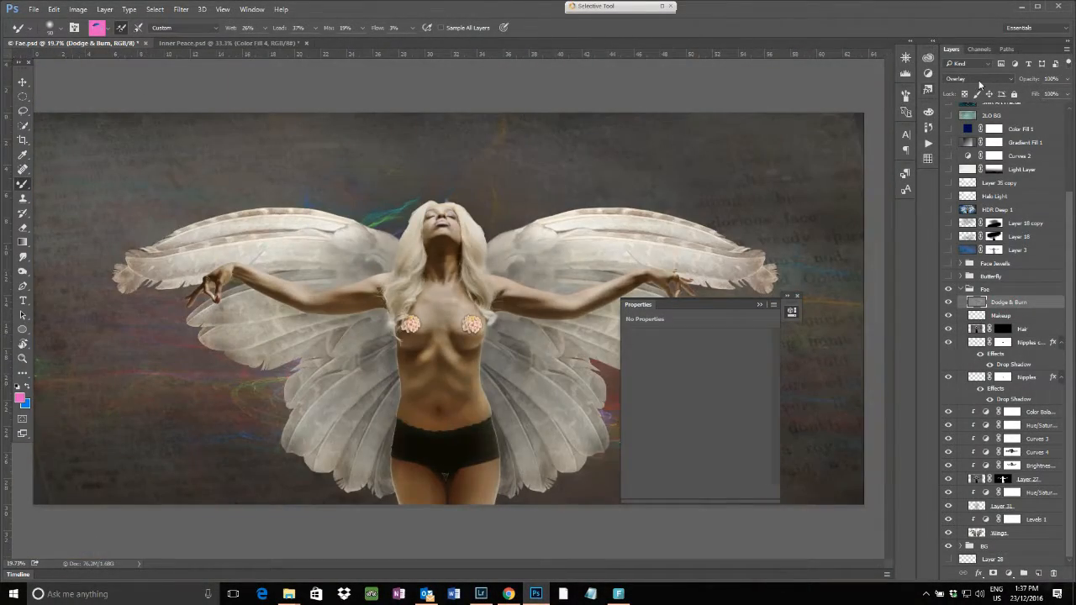
pyautogui.click(981, 80)
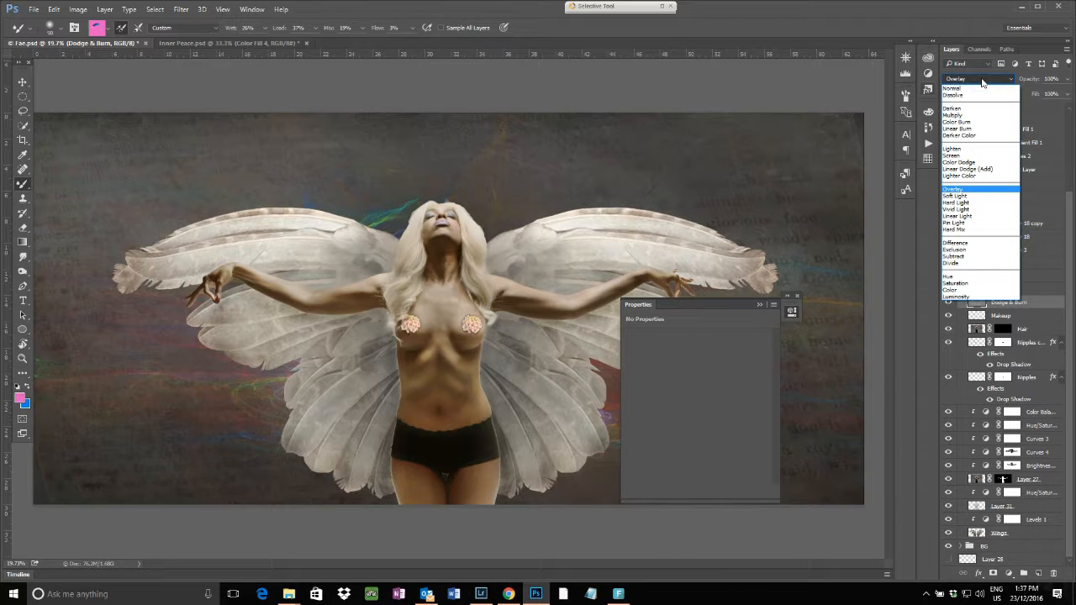
pyautogui.click(1045, 301)
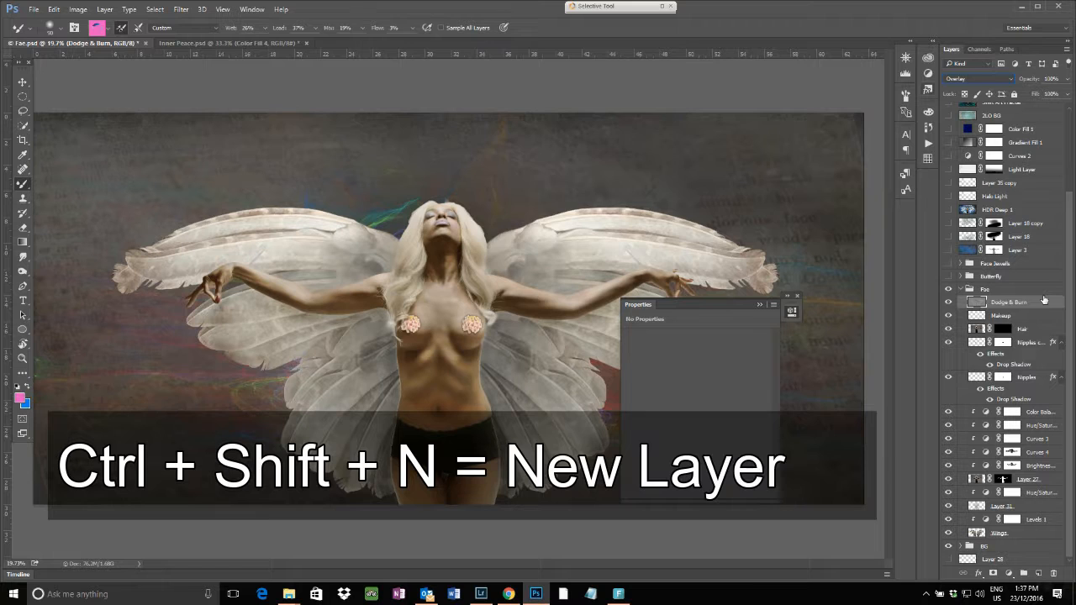
# Step: Create a new layer above Dodge & Burn in Overlay mode, filled with the Overlay-neutral 50% gray
pyautogui.hotkey('ctrl', 'shift', 'n')
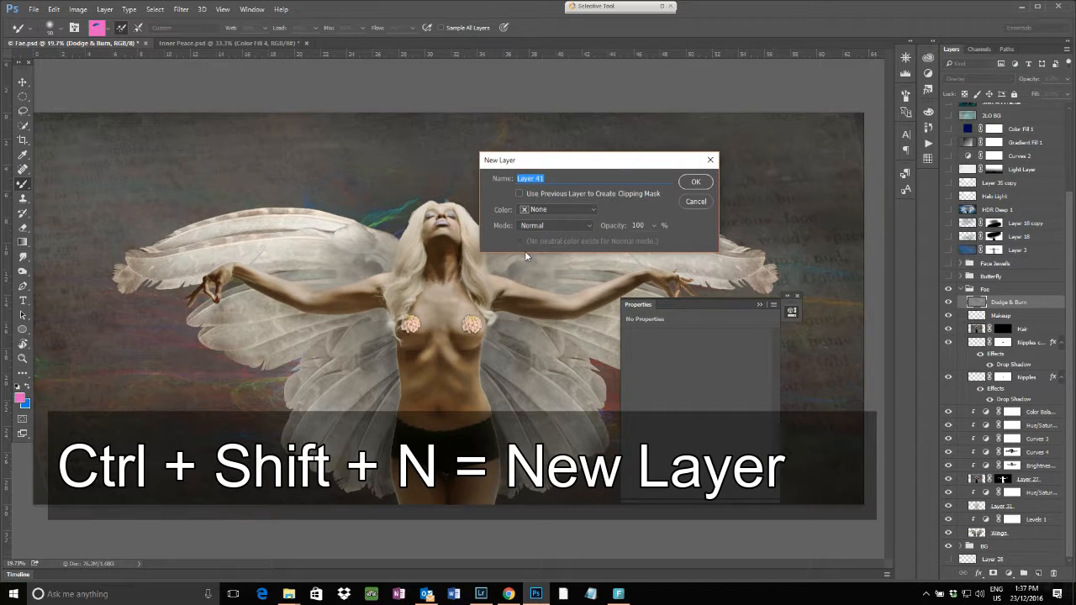
pyautogui.click(577, 224)
pyautogui.click(543, 355)
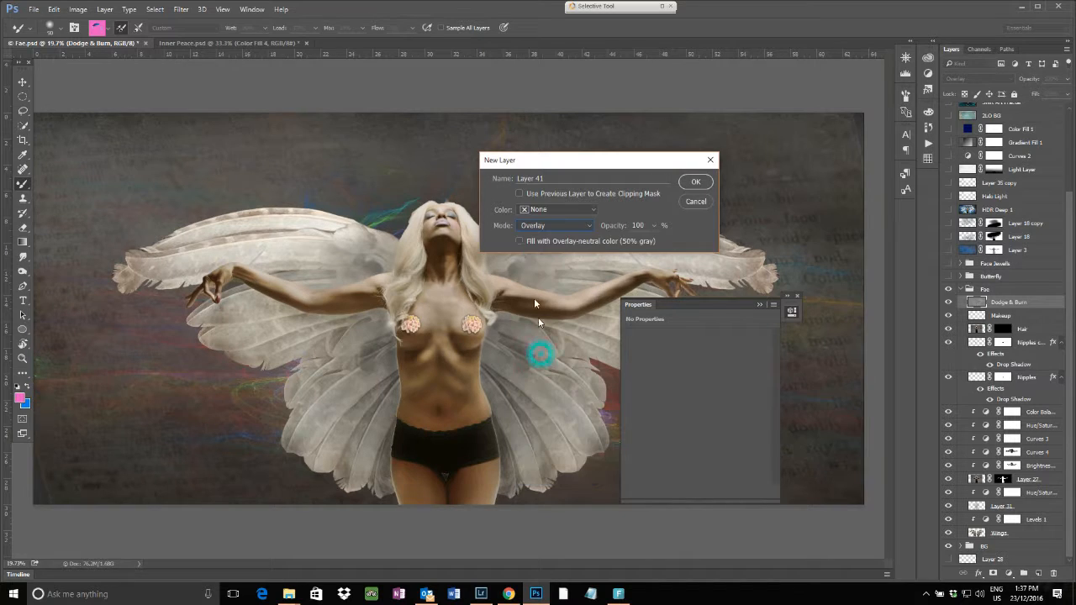
pyautogui.click(520, 241)
pyautogui.click(695, 182)
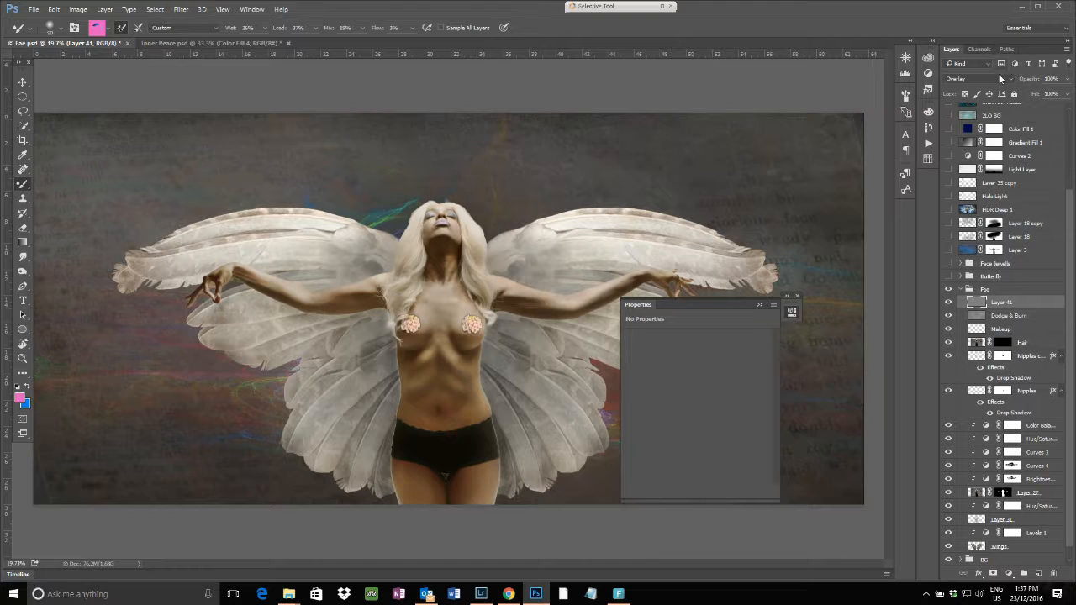
# Step: Set Layer 41's blend mode to Normal to expose its gray fill, and hide the layer
pyautogui.click(1000, 78)
pyautogui.click(977, 84)
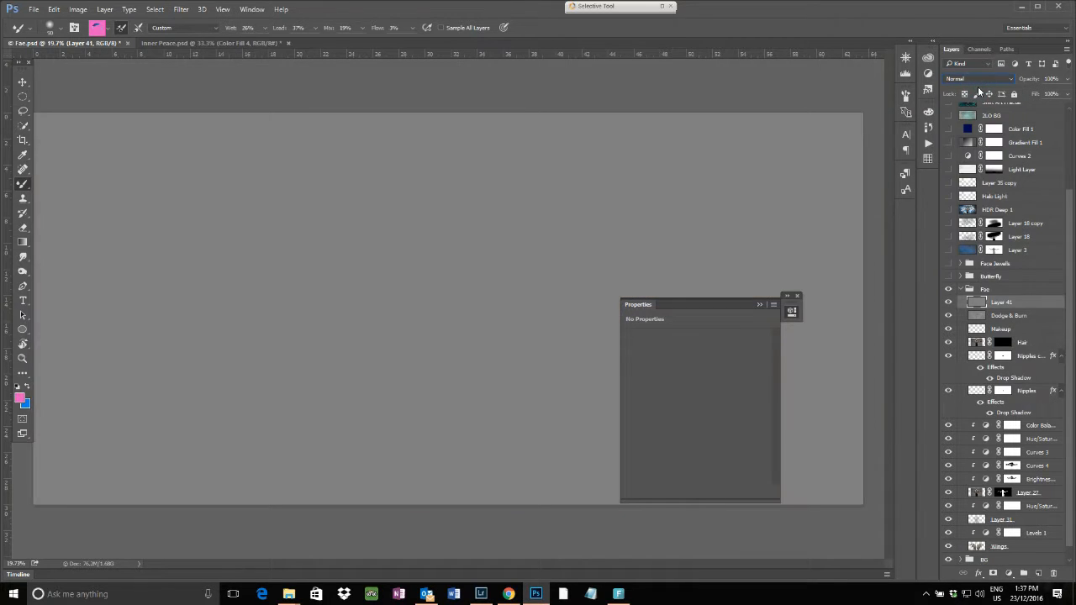
pyautogui.click(948, 302)
# Step: Select the Dodge & Burn layer and switch to the Brush tool with its opacity at 8%
pyautogui.click(1000, 315)
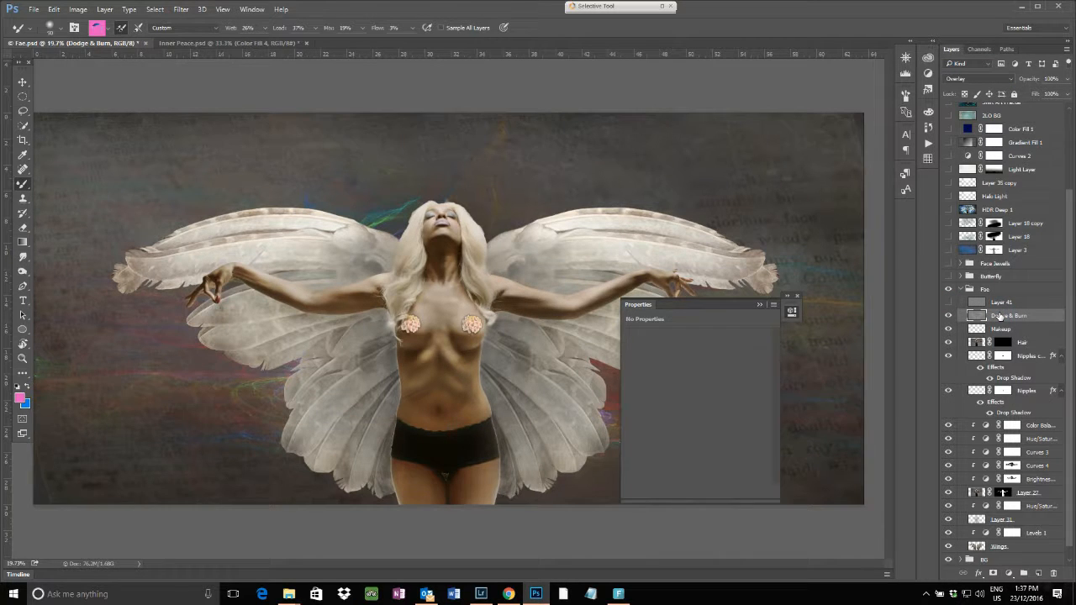
pyautogui.moveTo(23, 184); pyautogui.dragTo(71, 187)
pyautogui.click(72, 186)
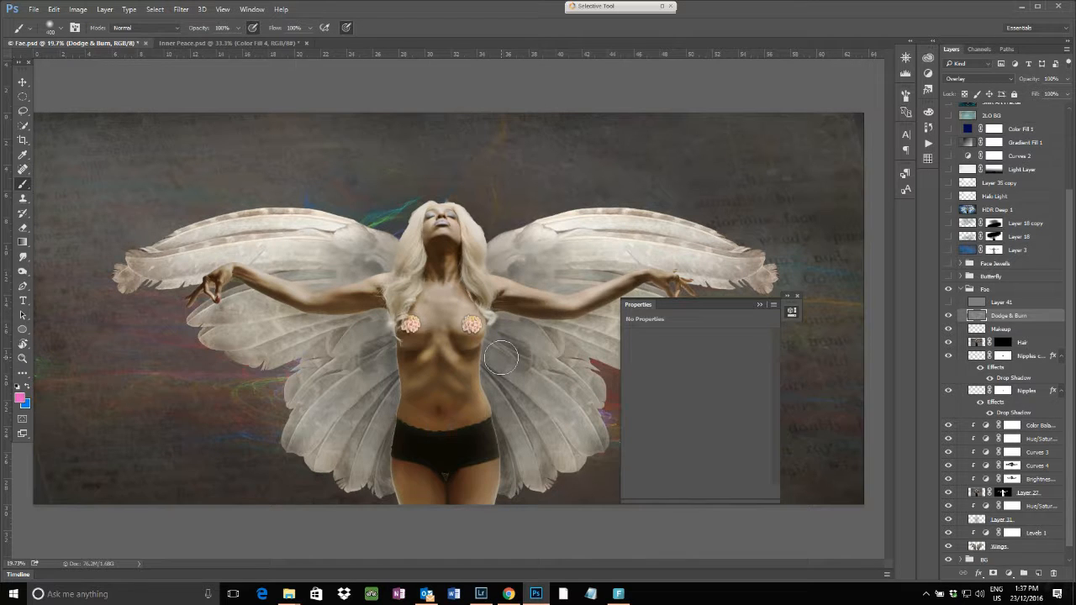
pyautogui.click(237, 28)
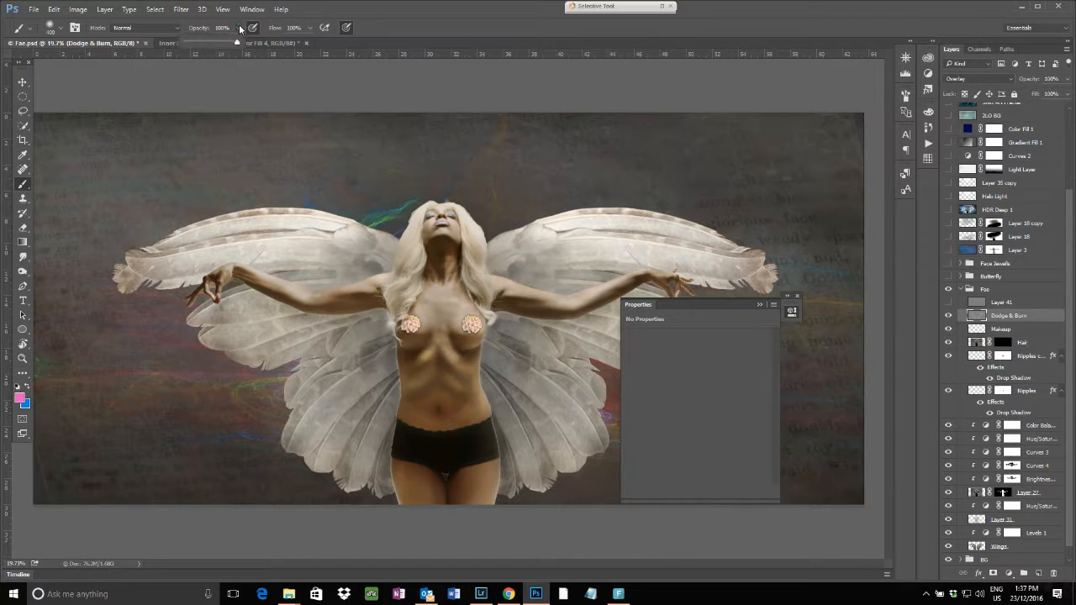
pyautogui.moveTo(200, 44); pyautogui.dragTo(188, 45)
# Step: Temporarily set the Dodge & Burn layer to Normal to inspect its brushwork, moving the Properties panel clear of the figure
pyautogui.click(1009, 76)
pyautogui.click(975, 80)
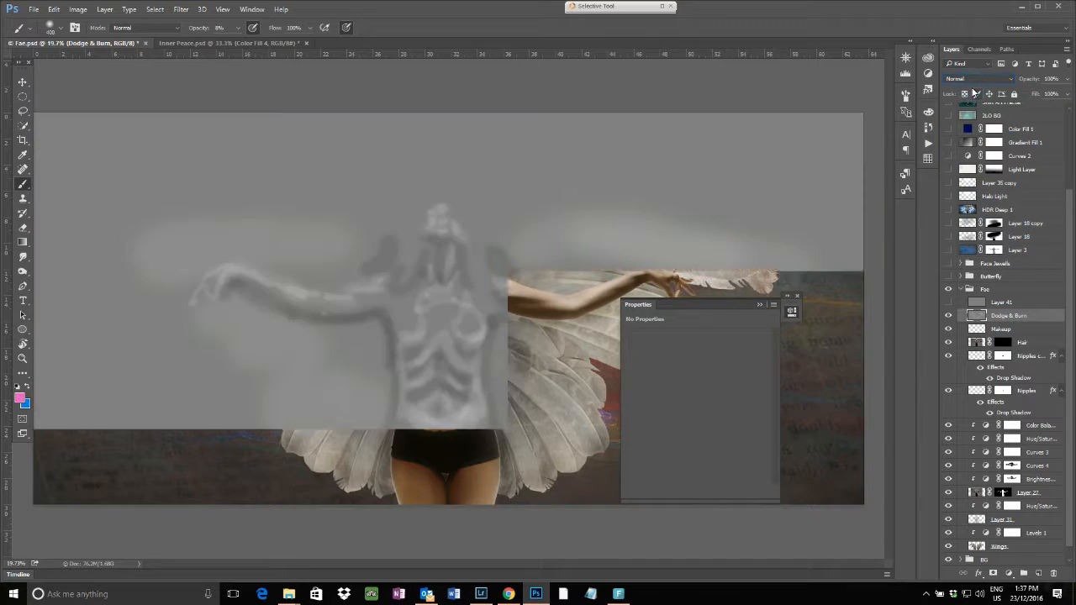
pyautogui.moveTo(742, 304); pyautogui.dragTo(872, 270)
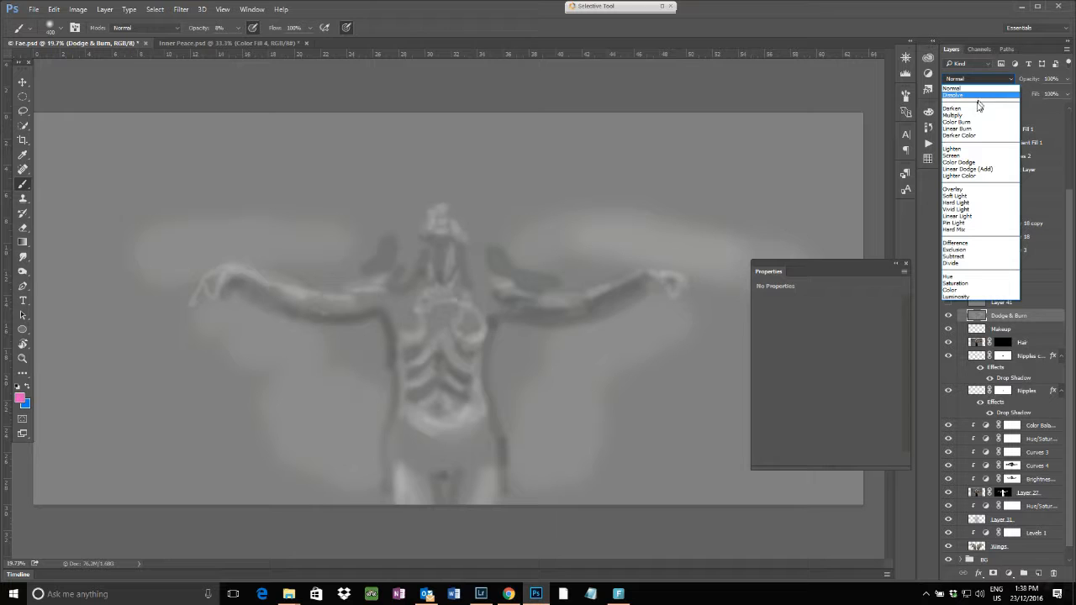
pyautogui.click(960, 194)
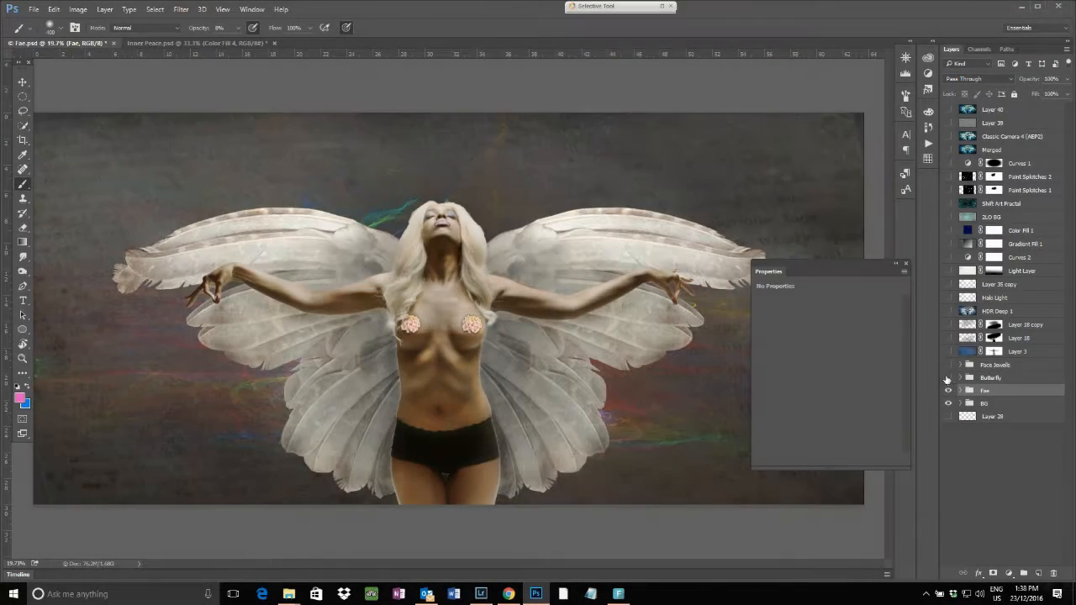
# Step: Show and expand the Butterfly group, and switch its Hue/Saturation adjustment off and on to compare
pyautogui.click(948, 379)
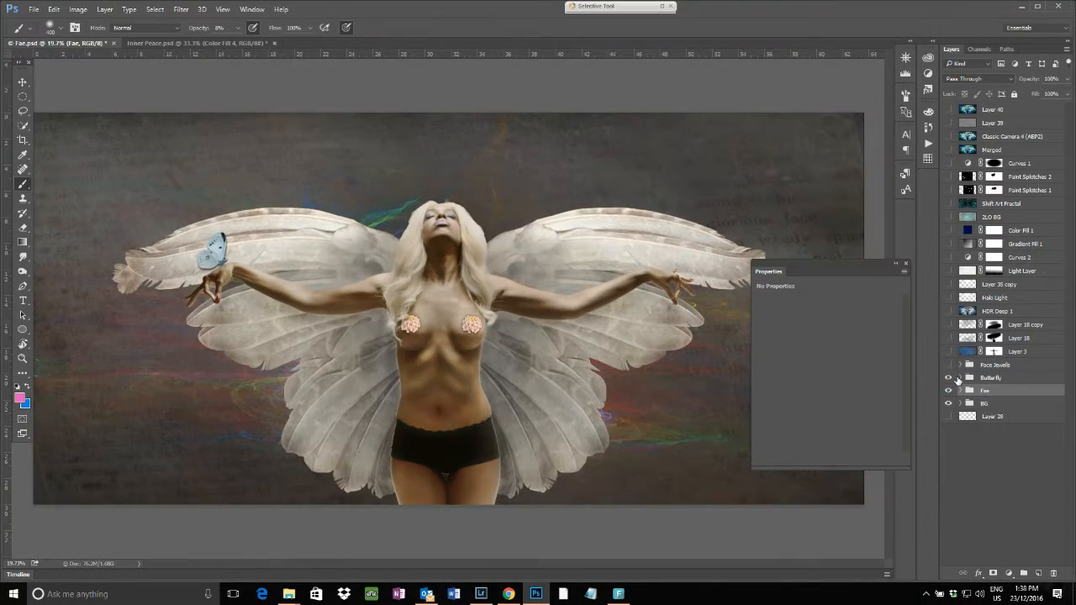
pyautogui.click(959, 379)
pyautogui.click(960, 378)
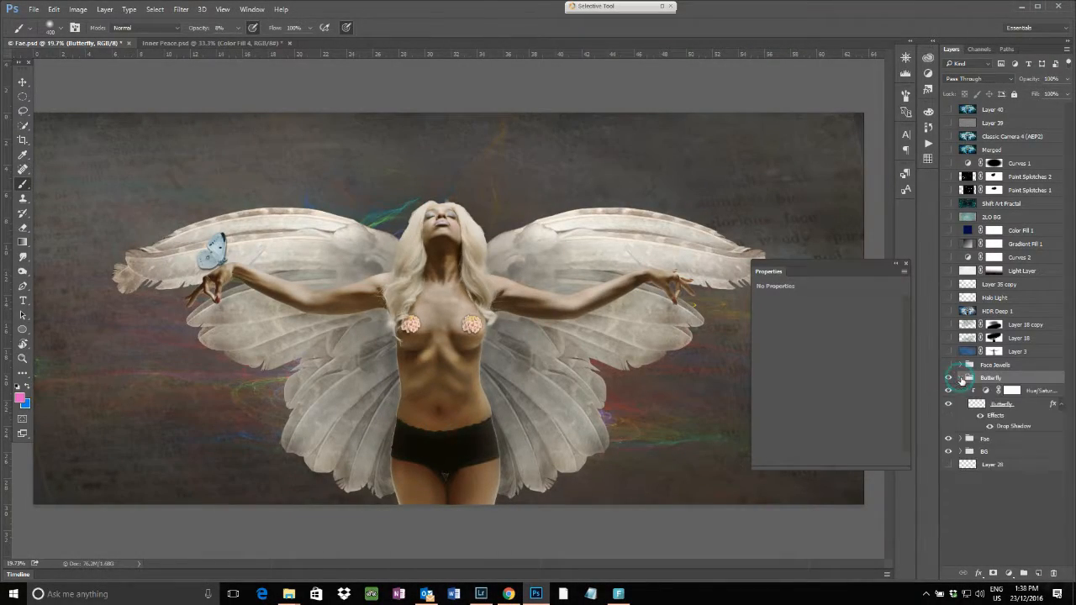
pyautogui.click(949, 392)
pyautogui.click(948, 391)
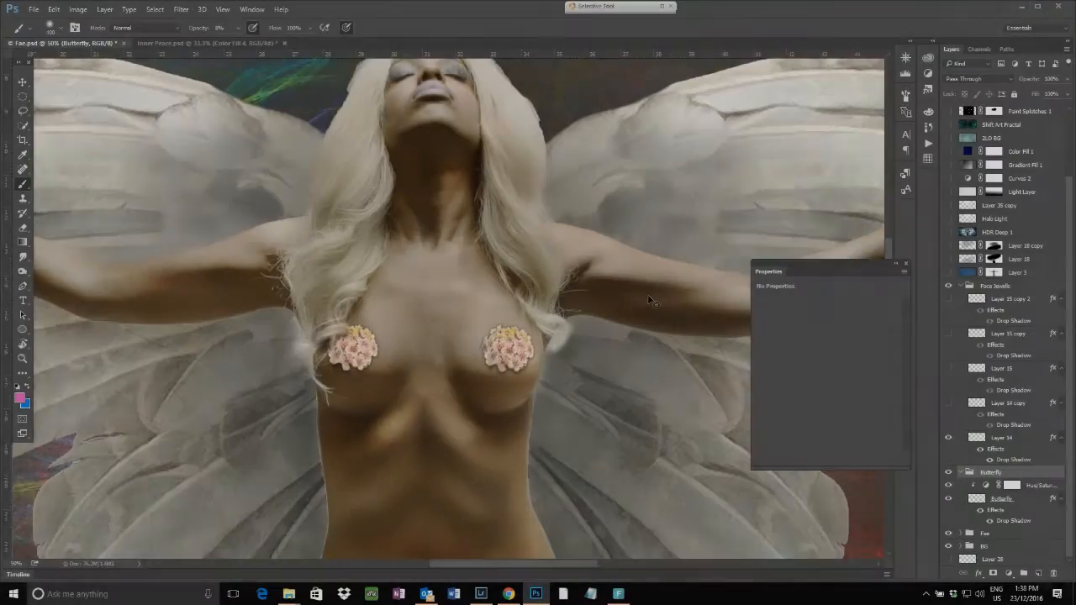
# Step: Show the remaining Face Jewels layers: Layer 14 copy, Layer 15, Layer 15 copy and Layer 15 copy 2, checking the gems on the body
pyautogui.hotkey('ctrl', '+')
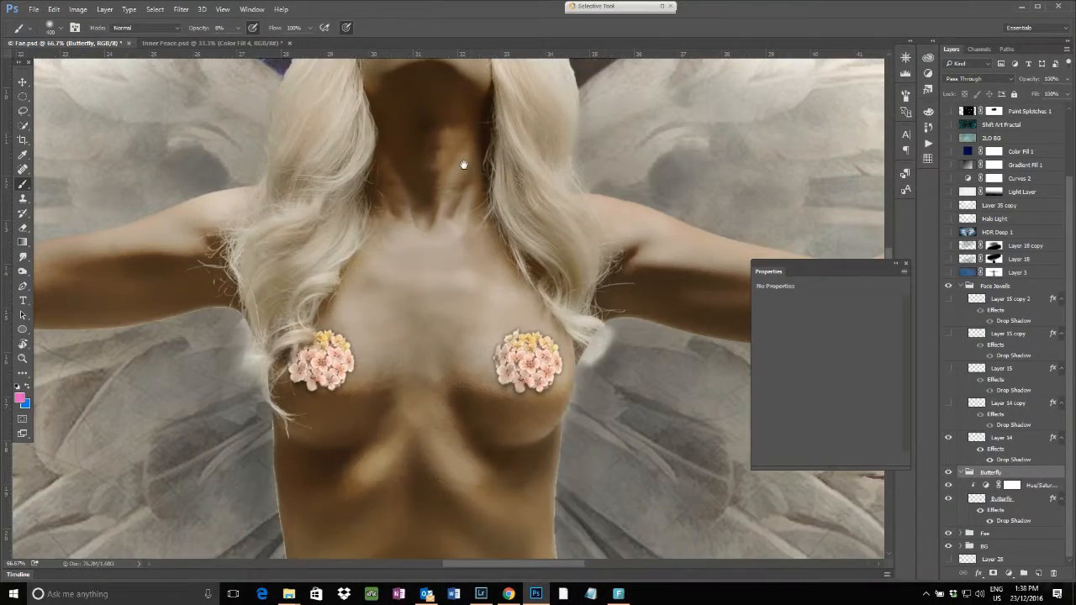
pyautogui.moveTo(462, 164); pyautogui.dragTo(466, 404)
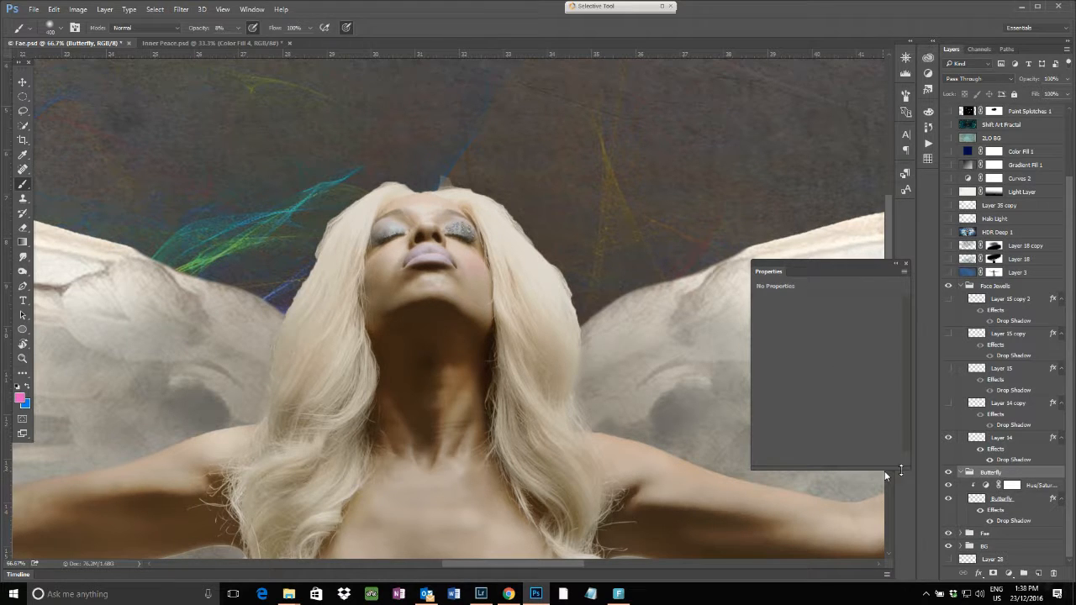
pyautogui.click(949, 404)
pyautogui.click(949, 370)
pyautogui.scroll(-5, 664, 388)
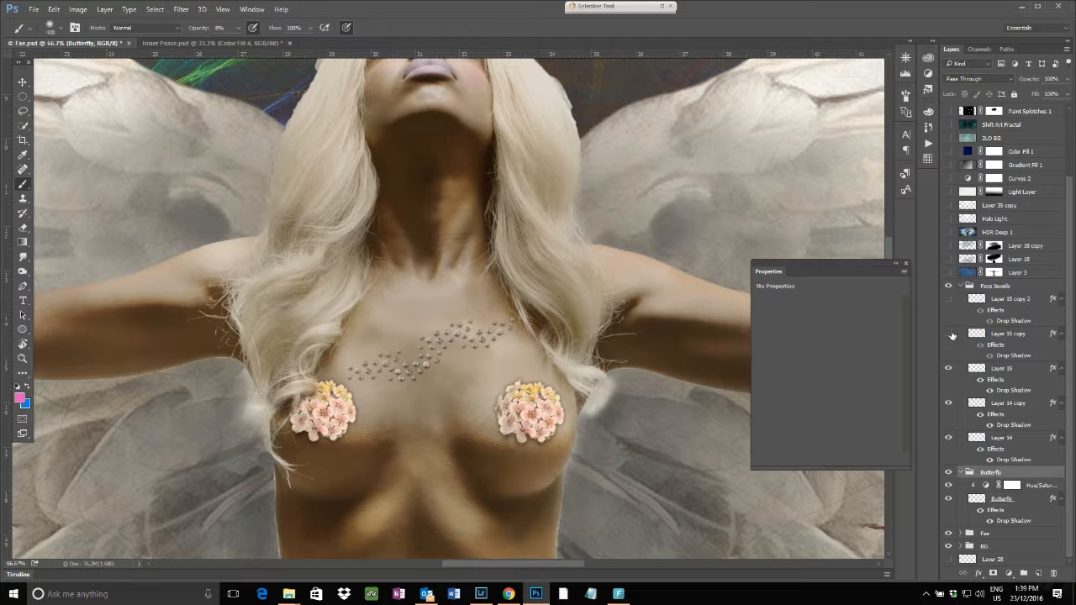
pyautogui.click(948, 335)
pyautogui.scroll(-5, 485, 286)
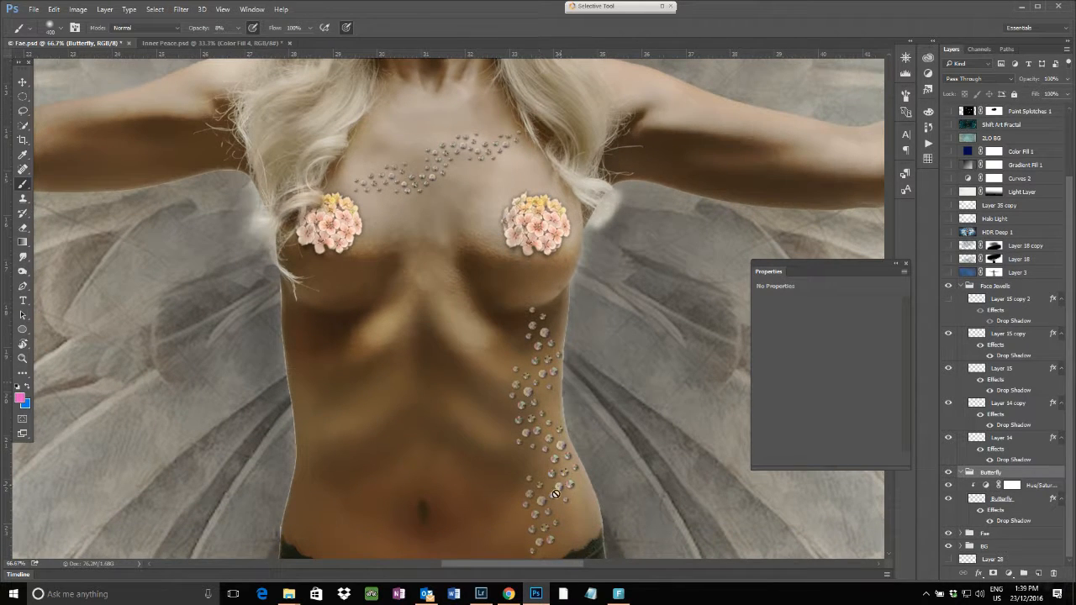
pyautogui.click(948, 299)
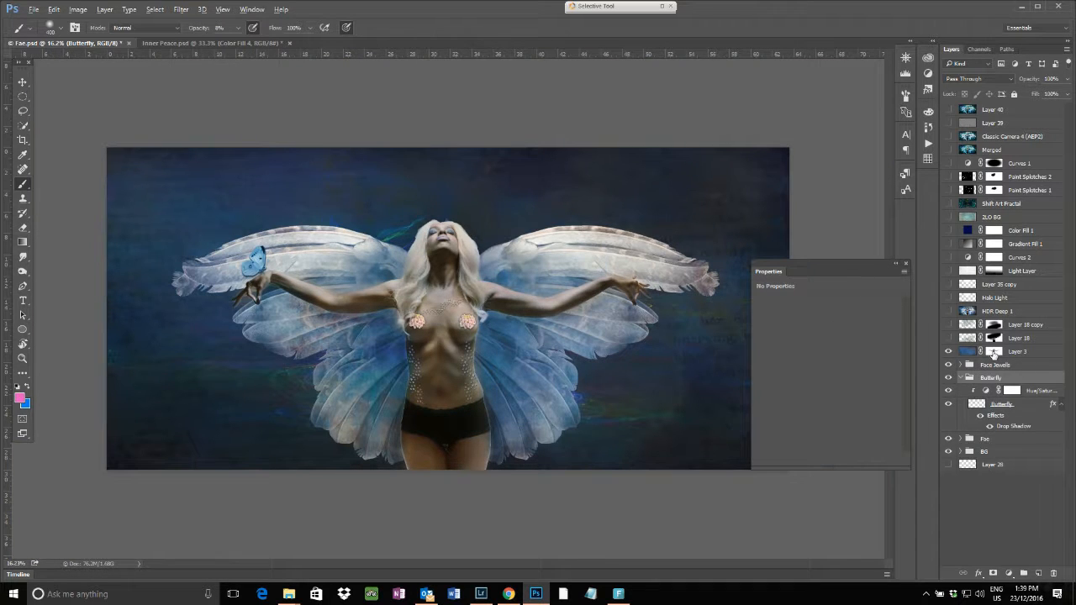
# Step: Temporarily disable Layer 3's mask and set its blend mode to Normal to inspect the blue texture, restoring Overlay and the mask
pyautogui.keyDown('shift'); pyautogui.click(993, 351); pyautogui.keyUp('shift')
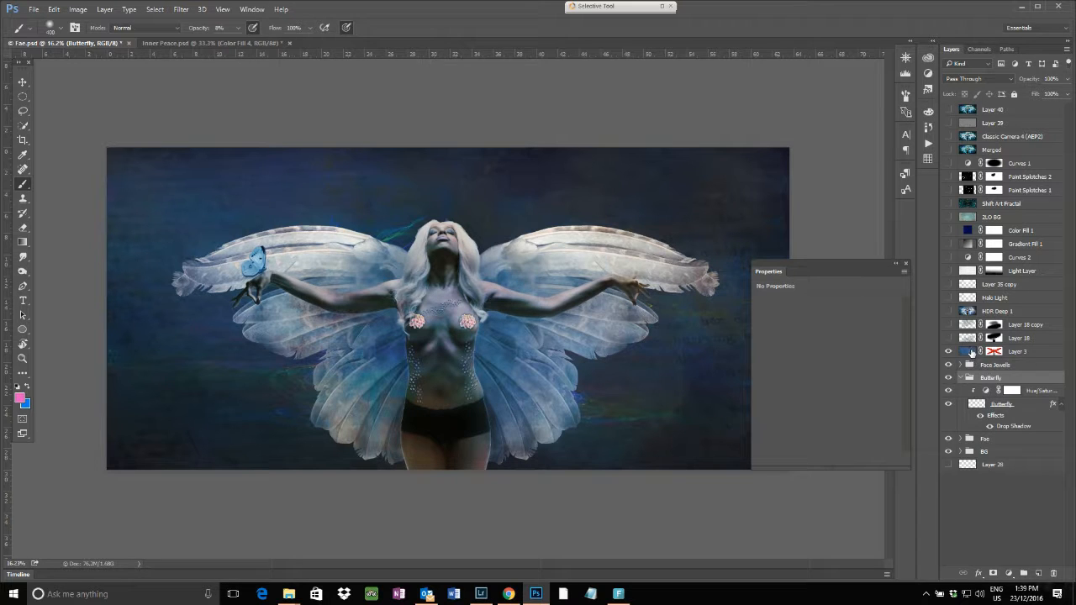
pyautogui.click(971, 351)
pyautogui.click(1013, 77)
pyautogui.click(987, 88)
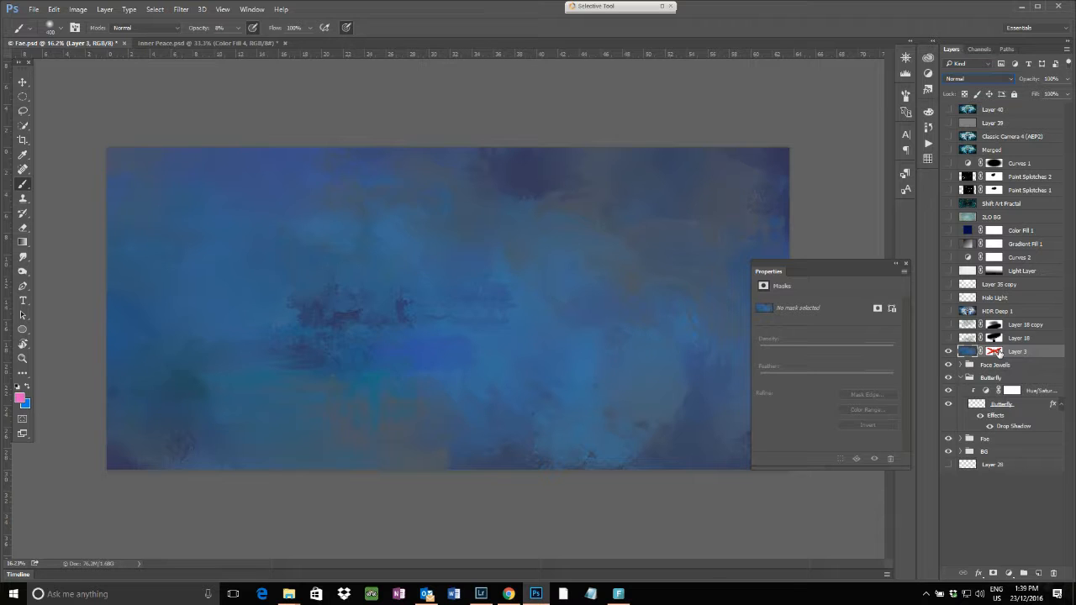
pyautogui.click(979, 79)
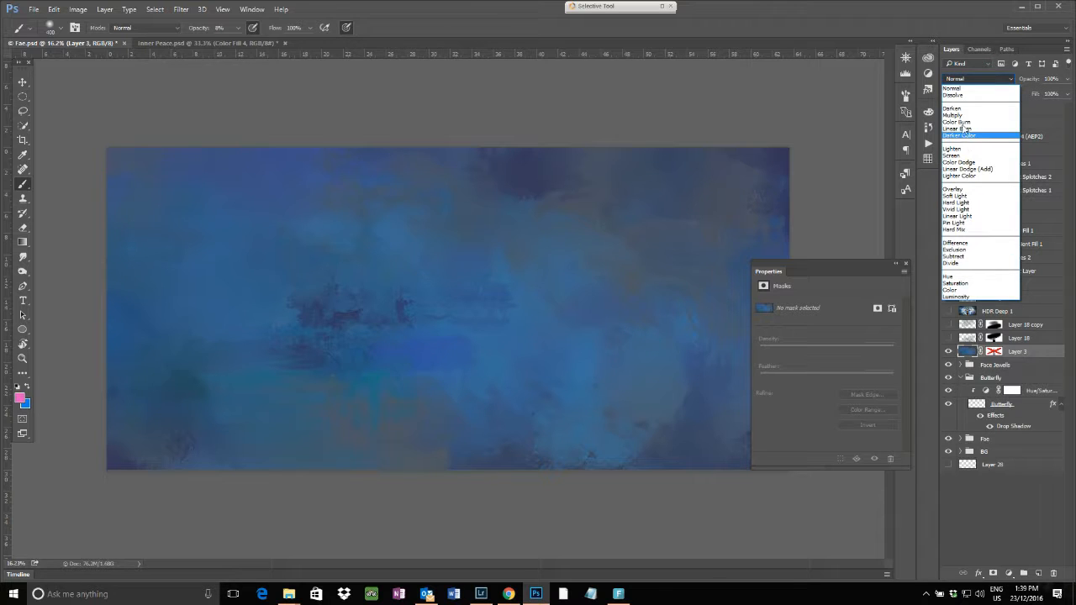
pyautogui.click(966, 190)
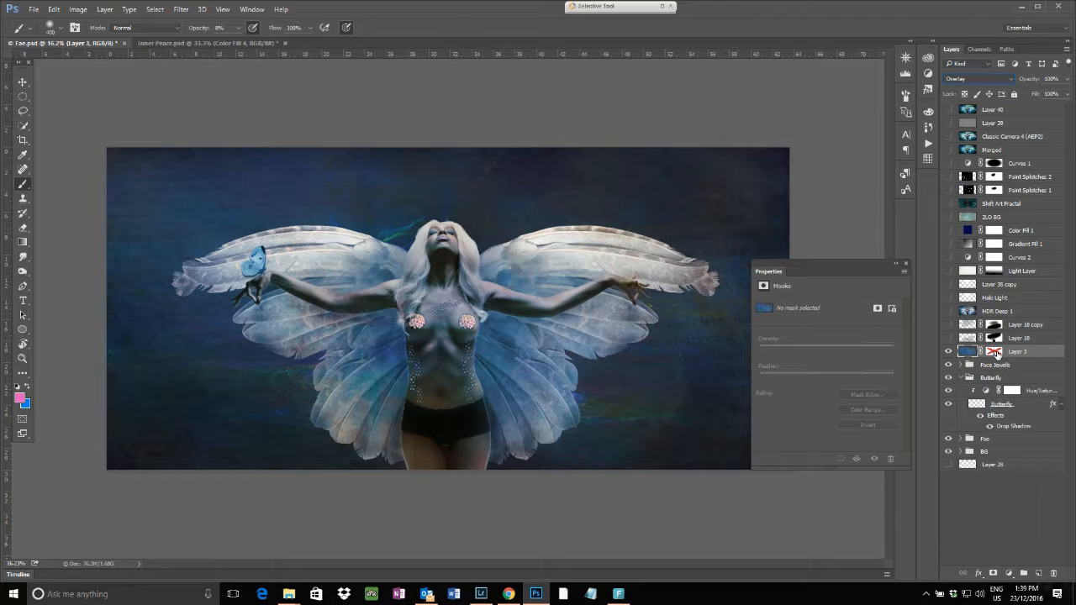
pyautogui.keyDown('shift'); pyautogui.click(995, 352); pyautogui.keyUp('shift')
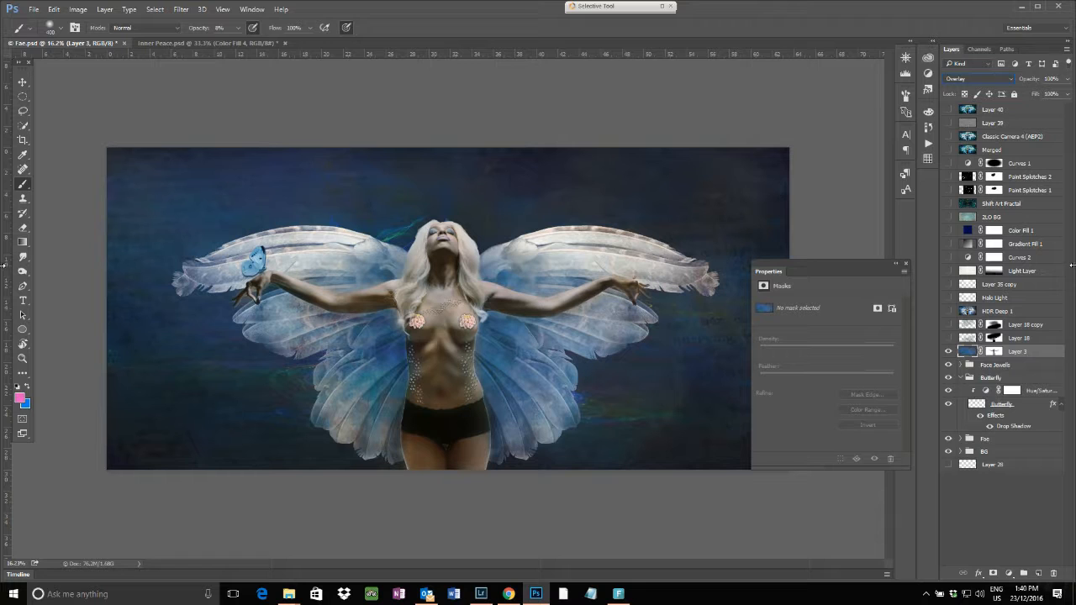
# Step: Show Layer 18 and Layer 18 copy, switching Layer 18's mask off and on to compare the texture over the figure
pyautogui.click(948, 337)
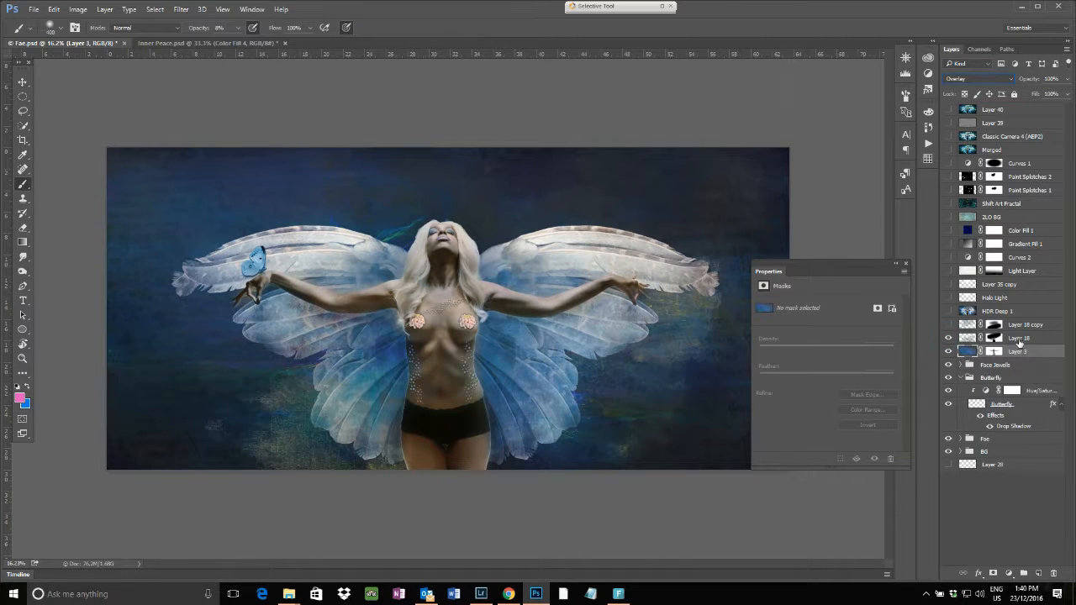
pyautogui.click(1018, 338)
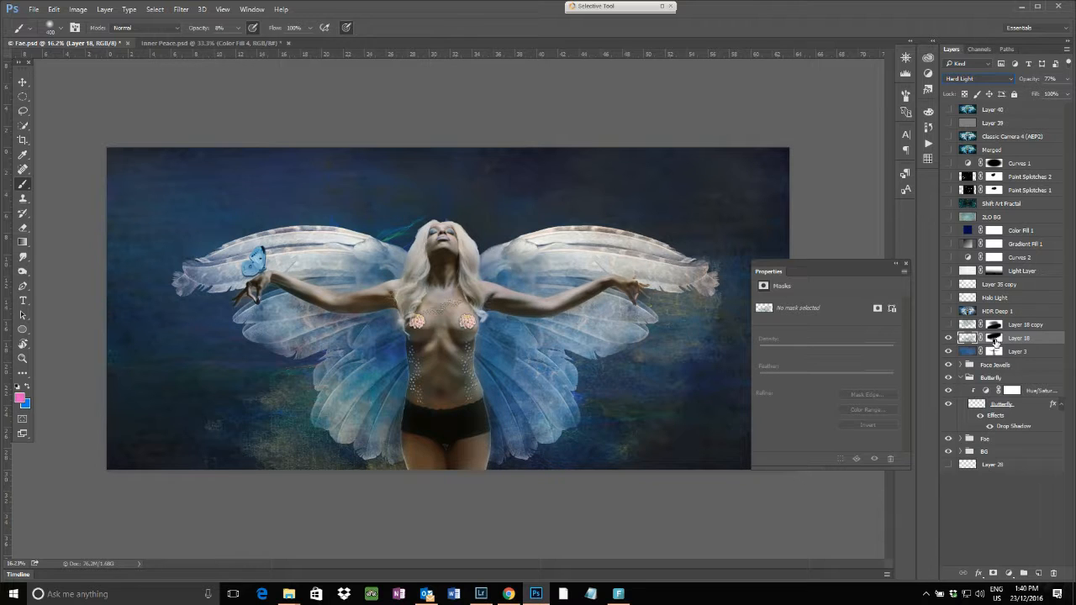
pyautogui.keyDown('shift'); pyautogui.click(994, 337); pyautogui.keyUp('shift')
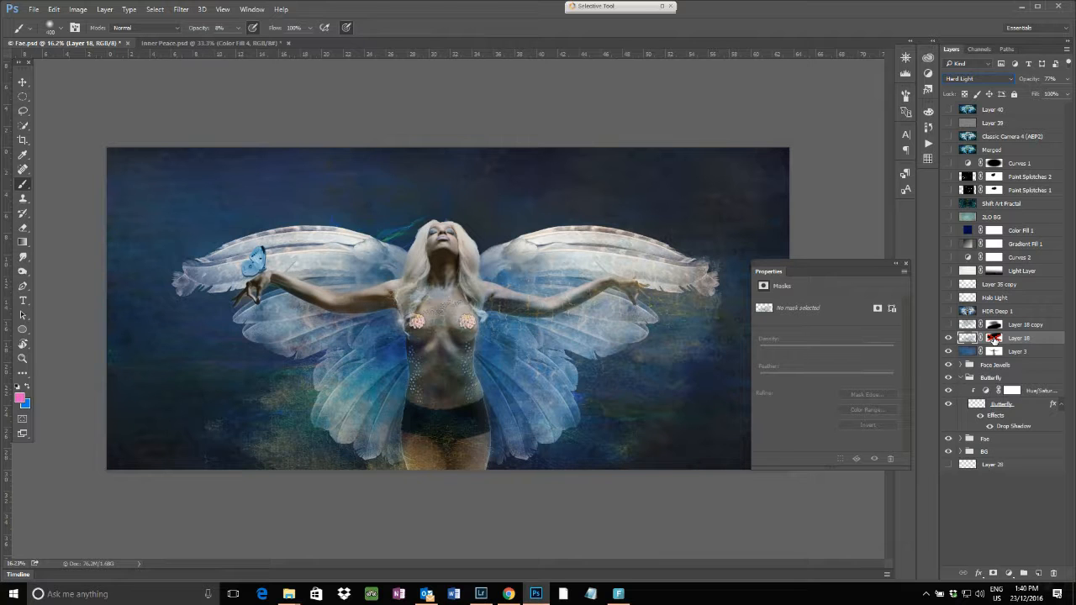
pyautogui.keyDown('shift'); pyautogui.click(994, 337); pyautogui.keyUp('shift')
pyautogui.click(949, 324)
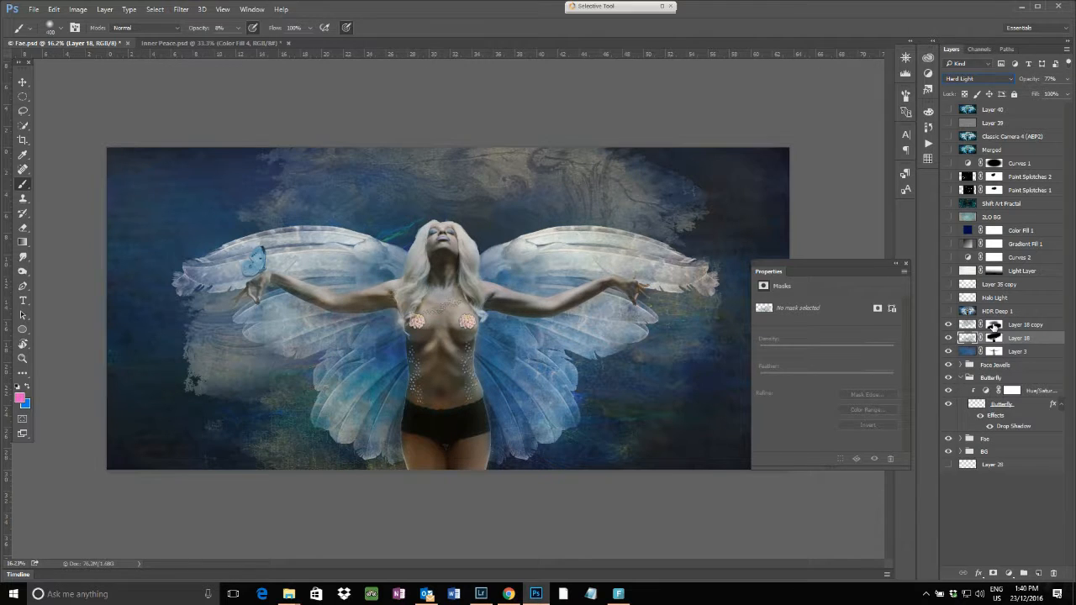
# Step: Show and select the HDR Deep 1 layer, compare the image without and with it, and collapse the floating Properties panel
pyautogui.click(948, 311)
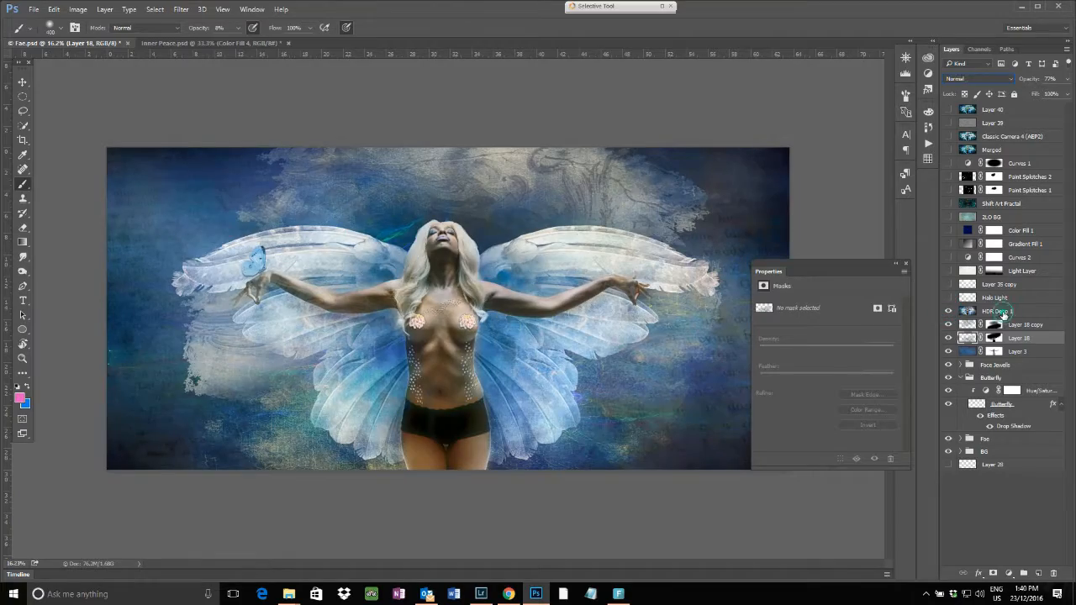
pyautogui.click(999, 313)
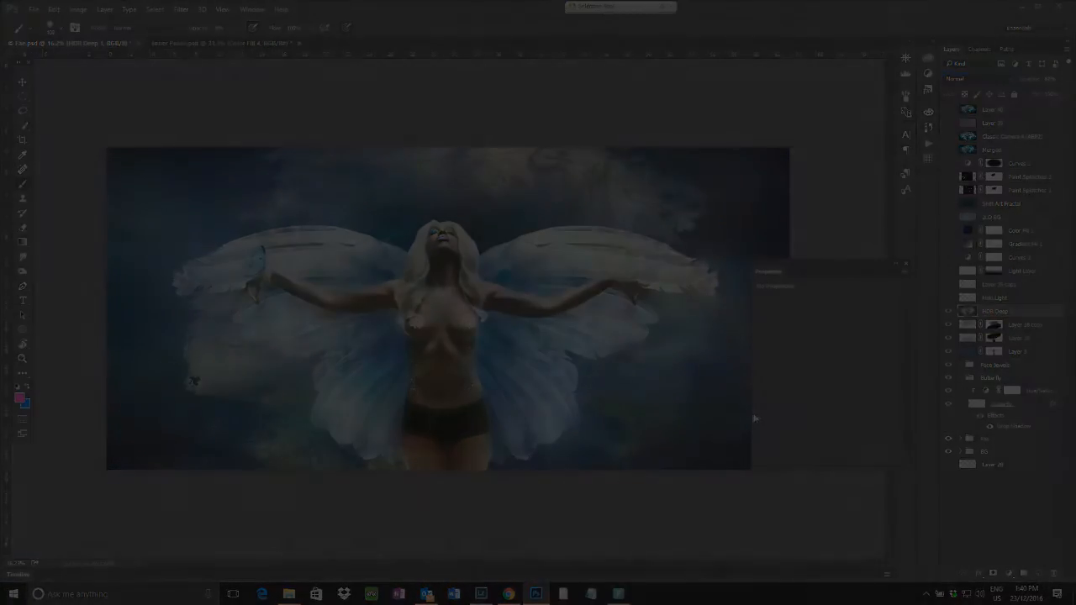
pyautogui.moveTo(541, 597)
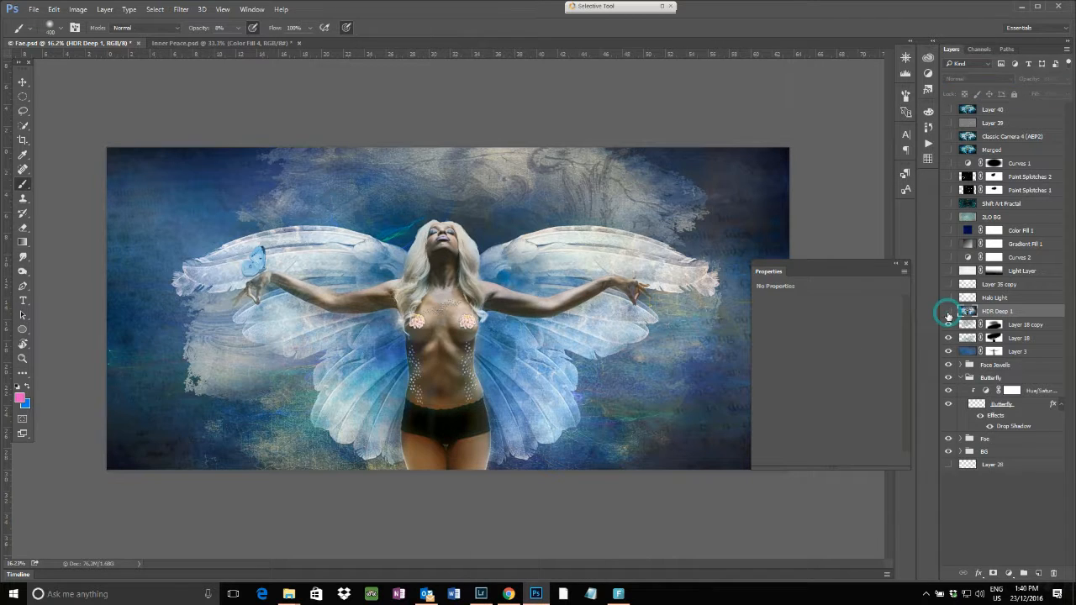
pyautogui.click(948, 312)
pyautogui.click(948, 312)
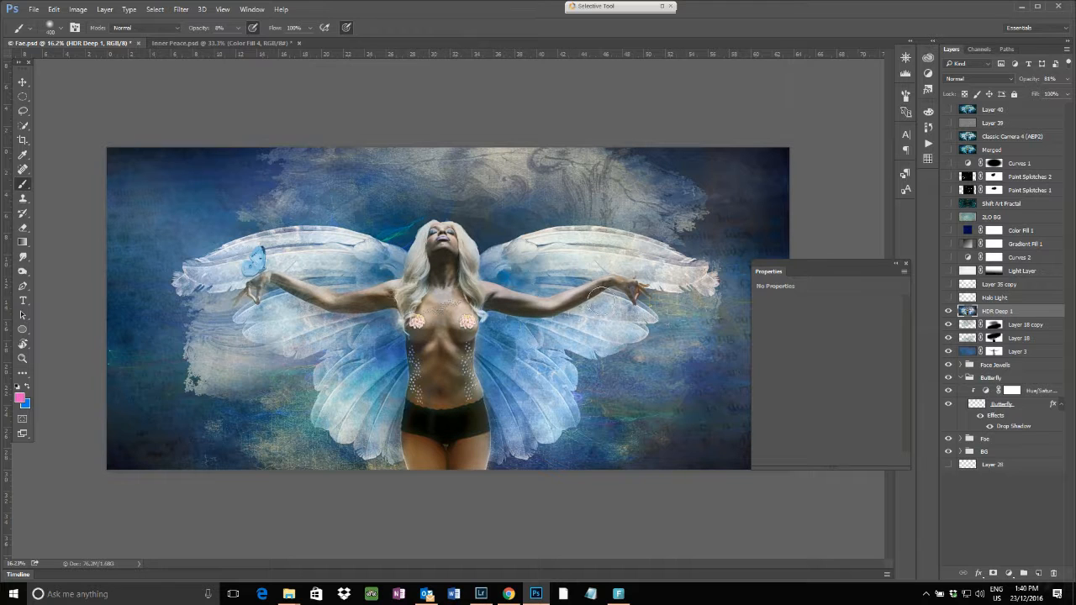
pyautogui.click(895, 263)
# Step: Show the Halo Light layer, temporarily setting it to Normal to inspect the light rays before restoring Soft Light
pyautogui.click(948, 298)
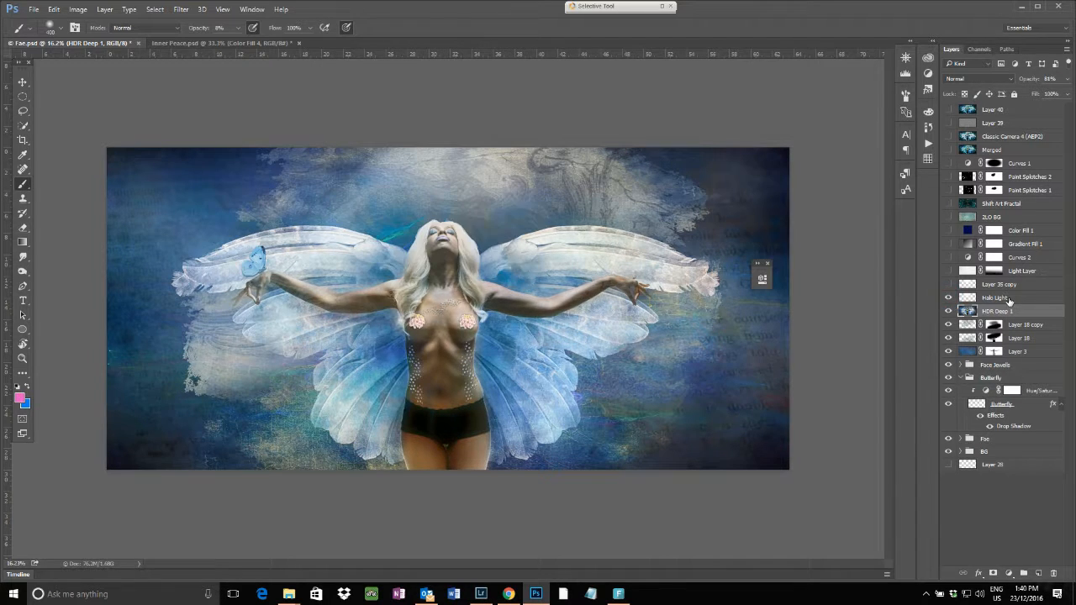
pyautogui.click(1008, 298)
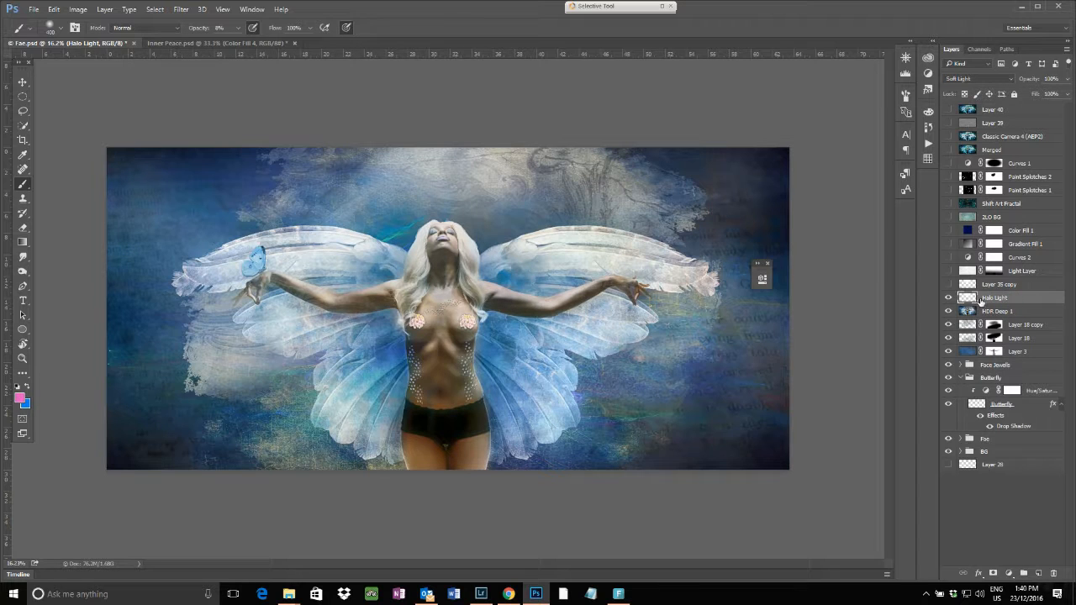
pyautogui.click(988, 77)
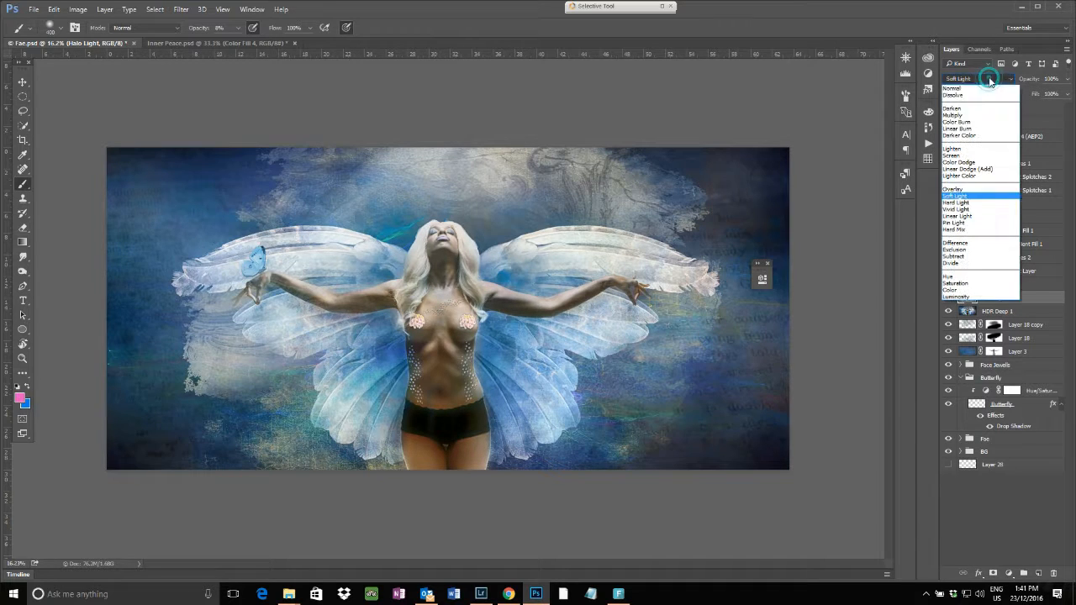
pyautogui.click(978, 88)
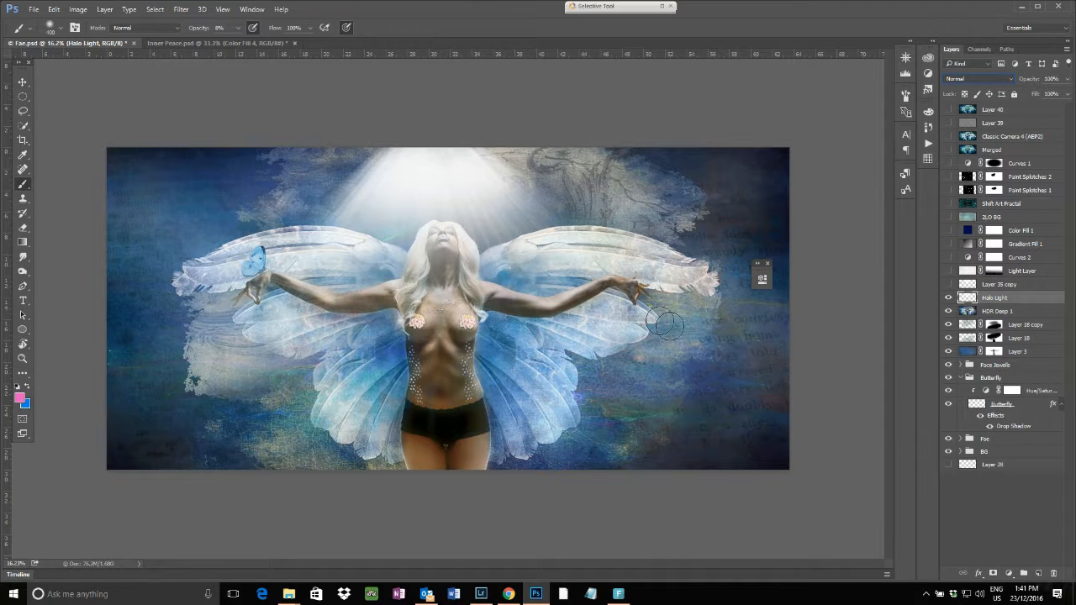
pyautogui.click(1000, 78)
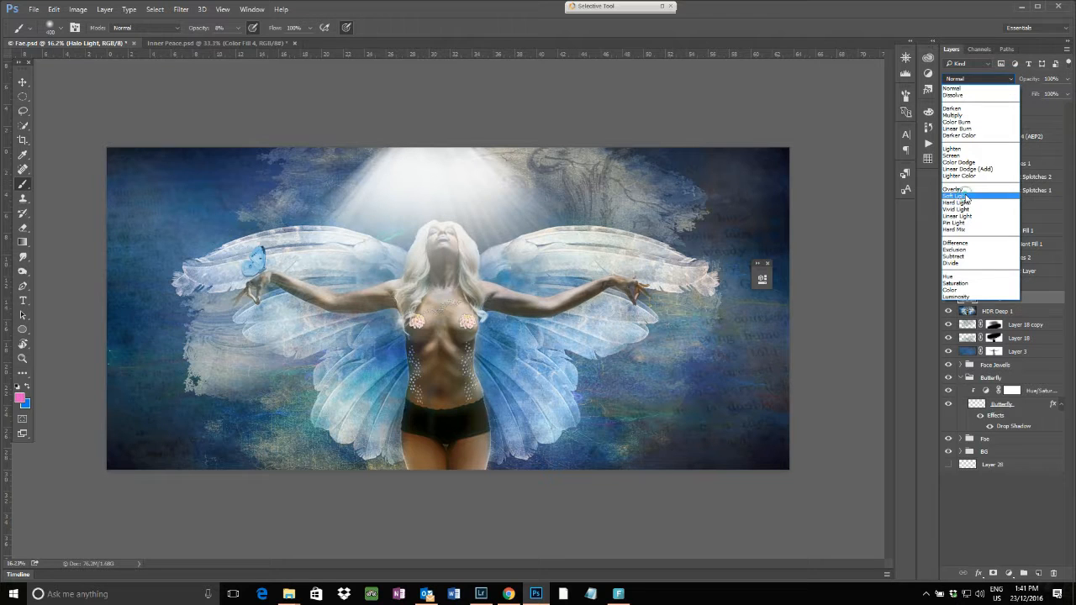
pyautogui.click(965, 196)
# Step: Show and select Layer 35 copy, switching its visibility off and on to compare
pyautogui.click(948, 284)
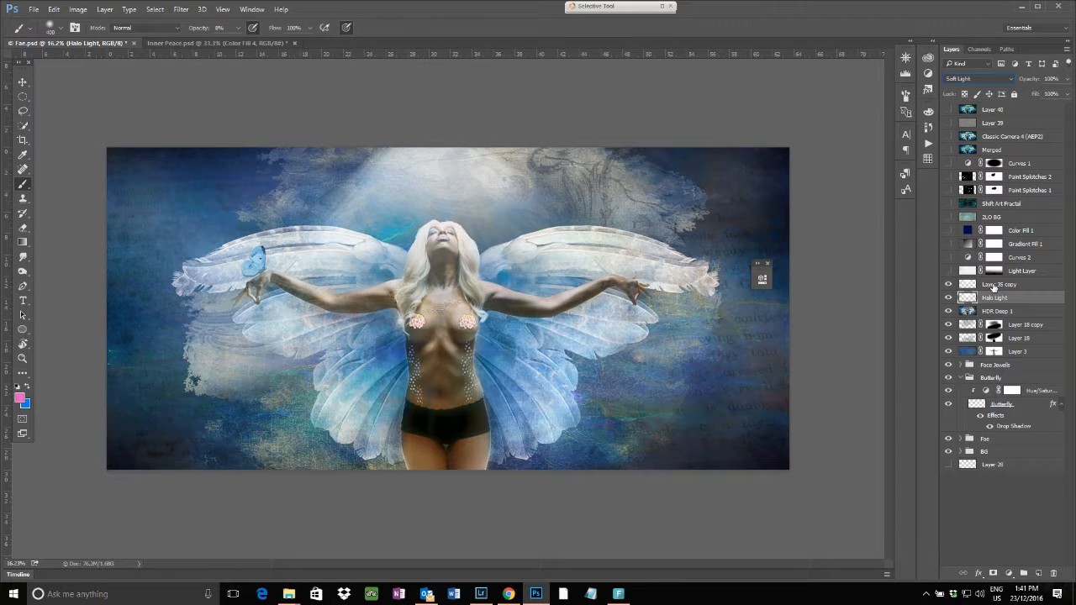
pyautogui.click(993, 285)
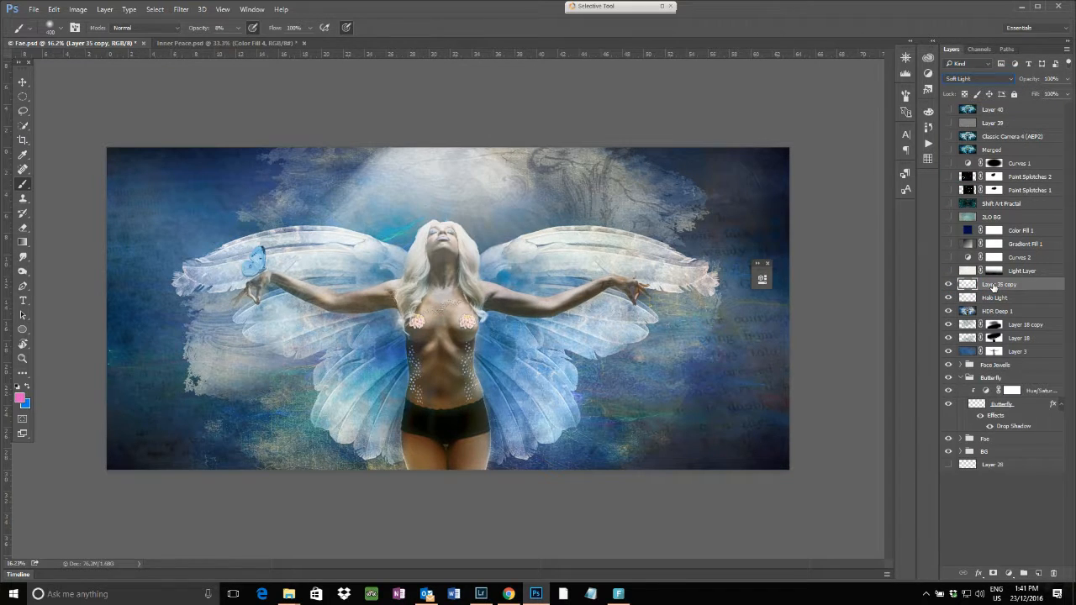
pyautogui.click(947, 285)
pyautogui.click(948, 285)
# Step: Show and select the Light Layer, comparing the image with its mask and its visibility switched off and on
pyautogui.click(948, 270)
pyautogui.click(1037, 271)
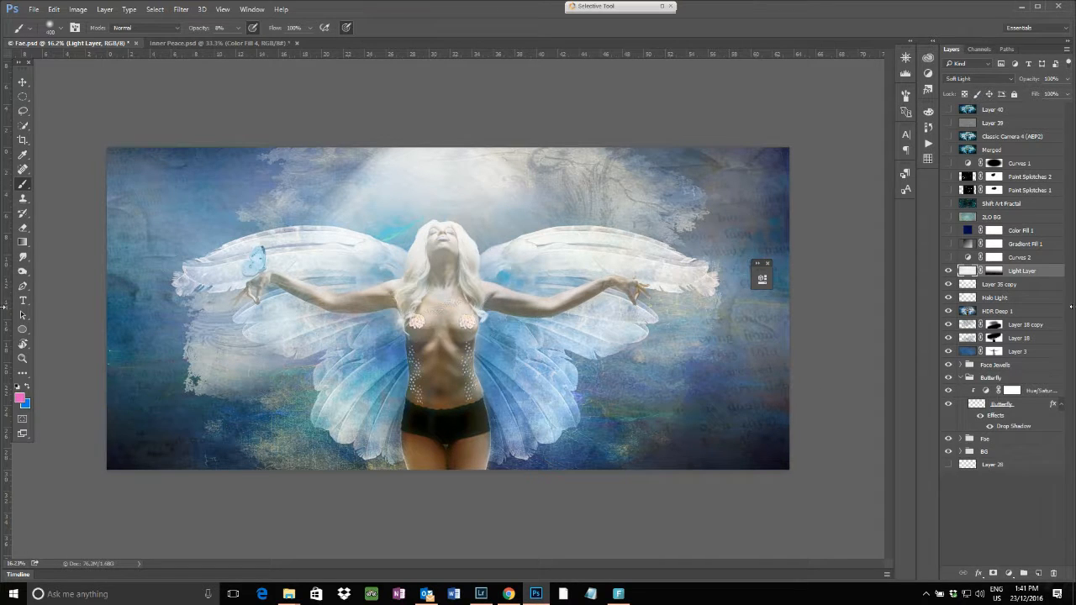
pyautogui.keyDown('shift'); pyautogui.click(994, 271); pyautogui.keyUp('shift')
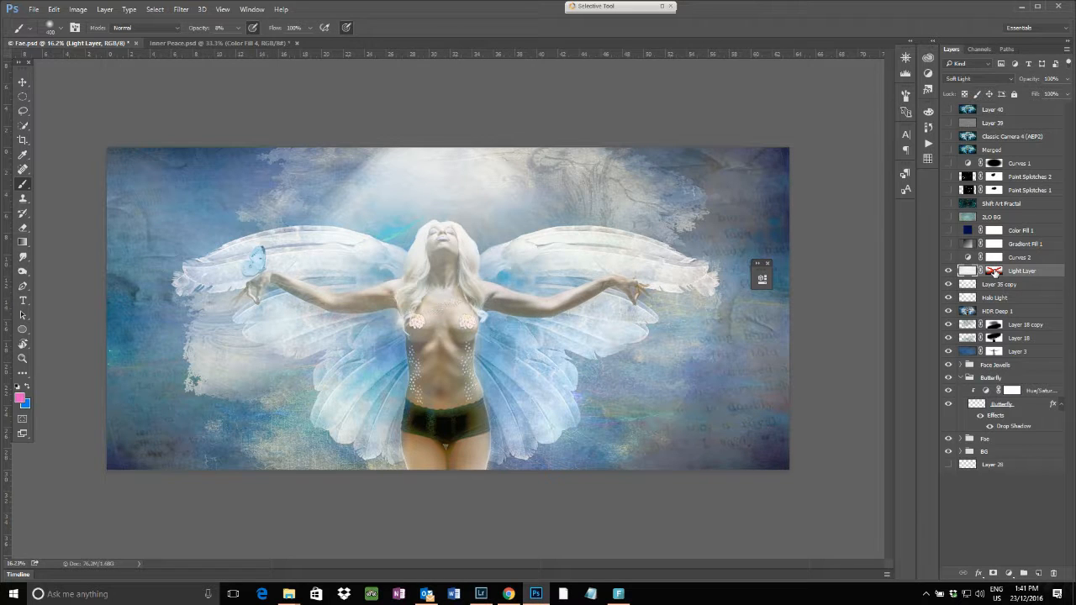
pyautogui.keyDown('shift'); pyautogui.click(994, 271); pyautogui.keyUp('shift')
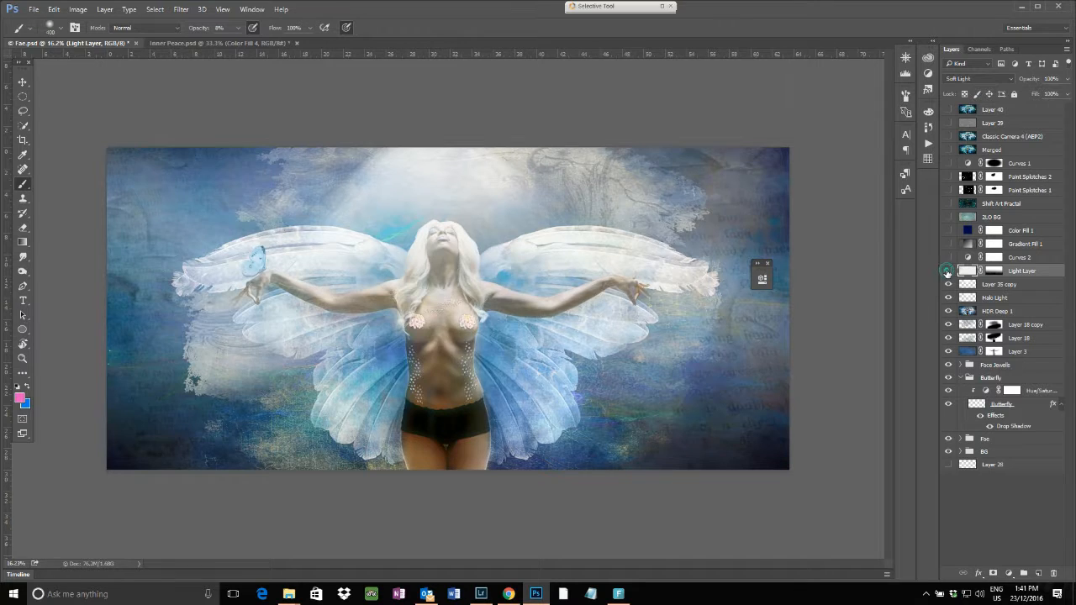
pyautogui.click(947, 272)
pyautogui.click(947, 272)
# Step: Show the Curves 2 adjustment and open its curve settings, moving the Properties panel clear of the wing
pyautogui.click(948, 257)
pyautogui.click(967, 257)
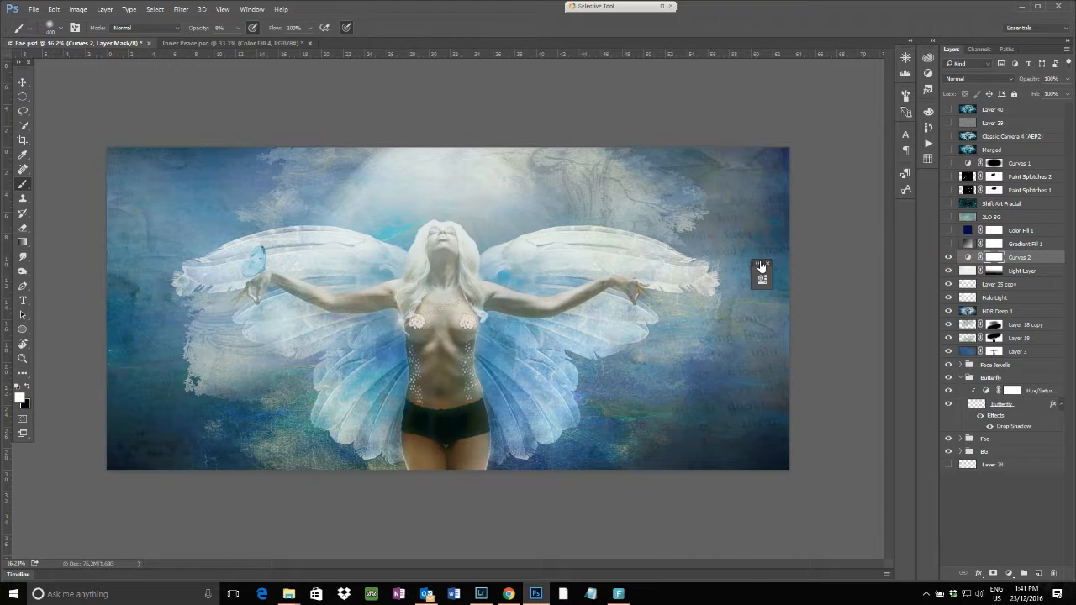
pyautogui.doubleClick(968, 258)
pyautogui.moveTo(700, 270); pyautogui.dragTo(820, 207)
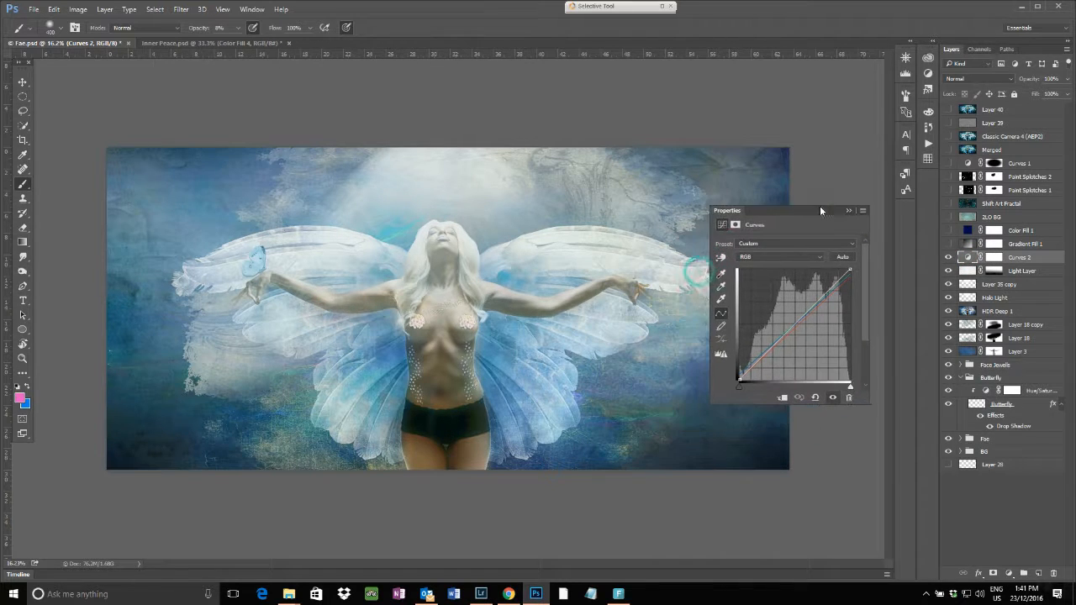
# Step: Examine the Blue, Green and Red channel curves of the Curves 2 adjustment
pyautogui.click(784, 254)
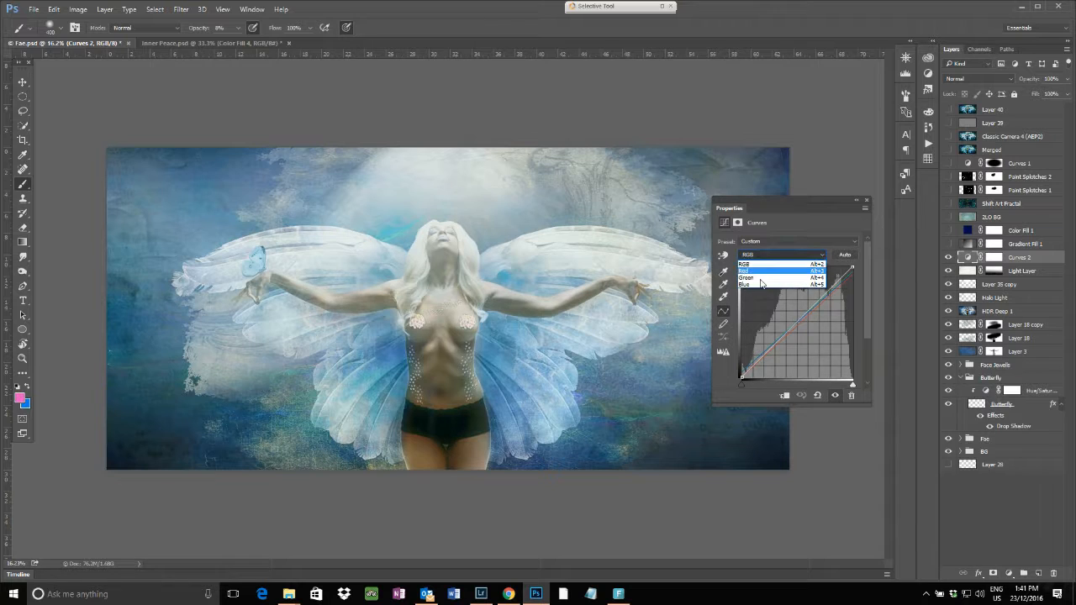
pyautogui.click(753, 283)
pyautogui.moveTo(739, 376); pyautogui.dragTo(738, 370)
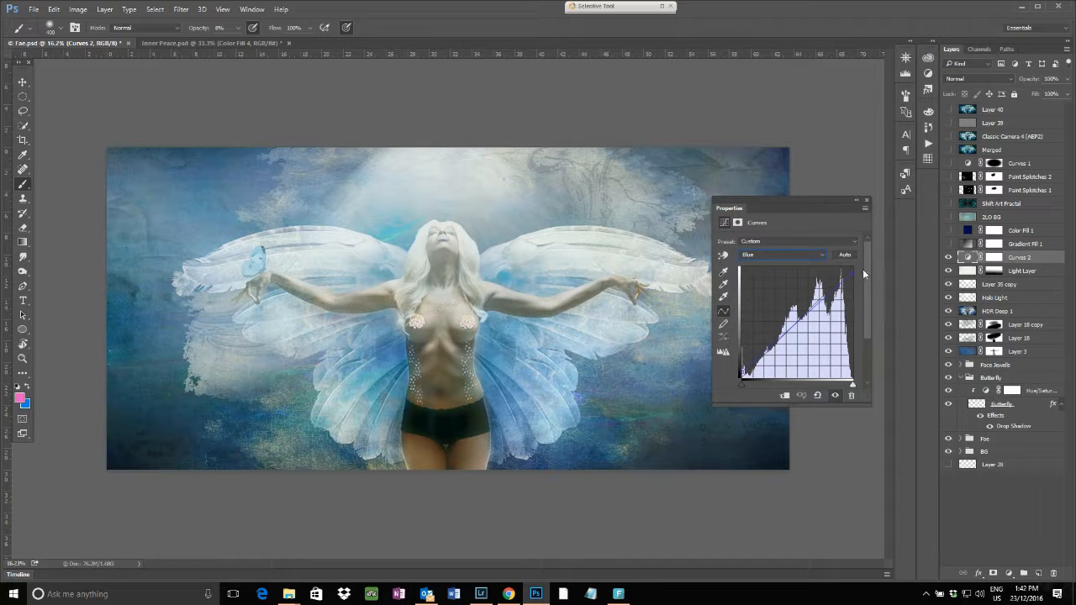
pyautogui.click(799, 257)
pyautogui.click(760, 274)
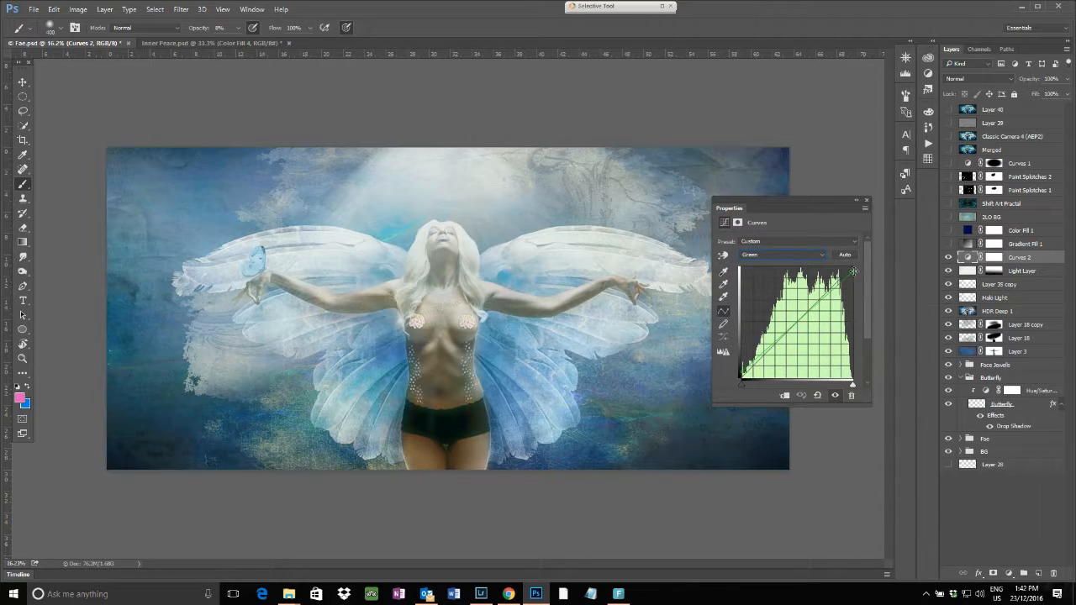
pyautogui.click(805, 255)
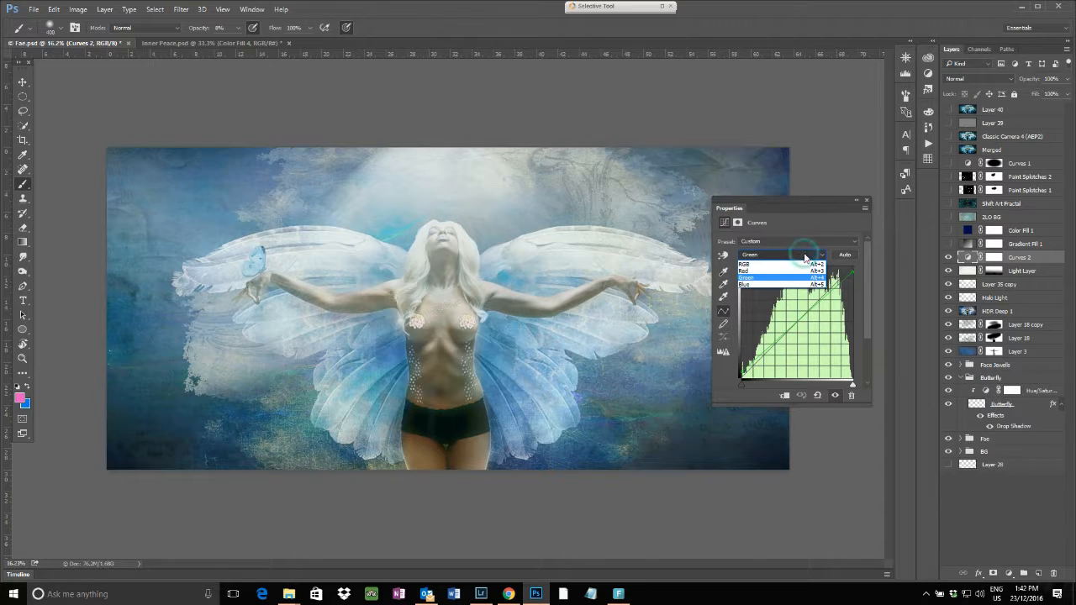
pyautogui.click(747, 271)
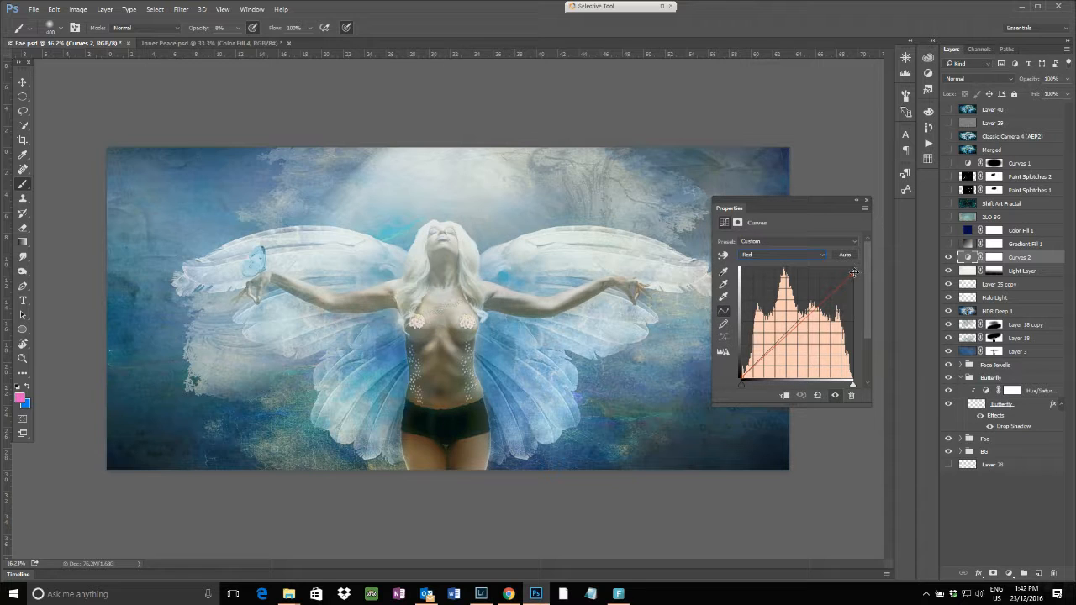
# Step: Show the Gradient Fill 1 and Color Fill 1 layers, opening and closing Color Fill 1's solid colour settings to inspect them
pyautogui.moveTo(853, 274)
pyautogui.mouseDown()
pyautogui.moveTo(858, 294)
pyautogui.moveTo(847, 259)
pyautogui.moveTo(867, 273)
pyautogui.mouseUp()
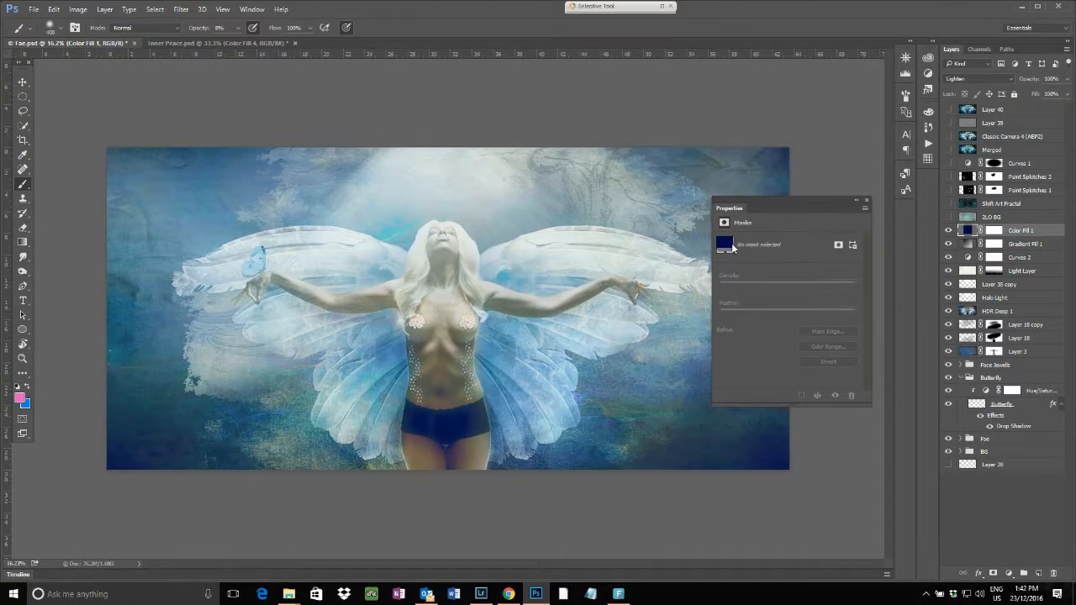
pyautogui.doubleClick(967, 233)
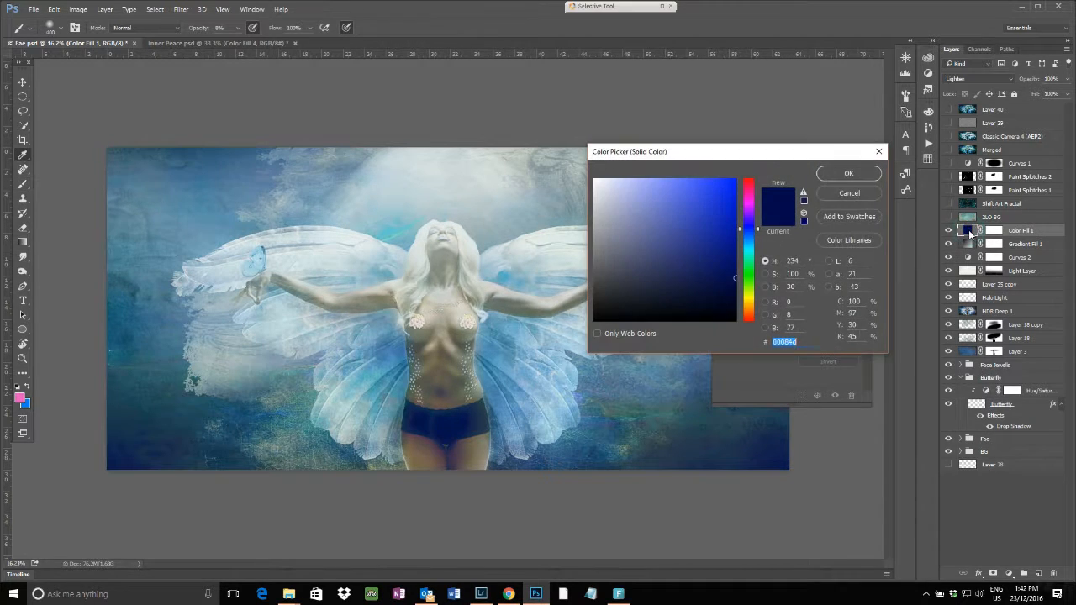
pyautogui.click(851, 173)
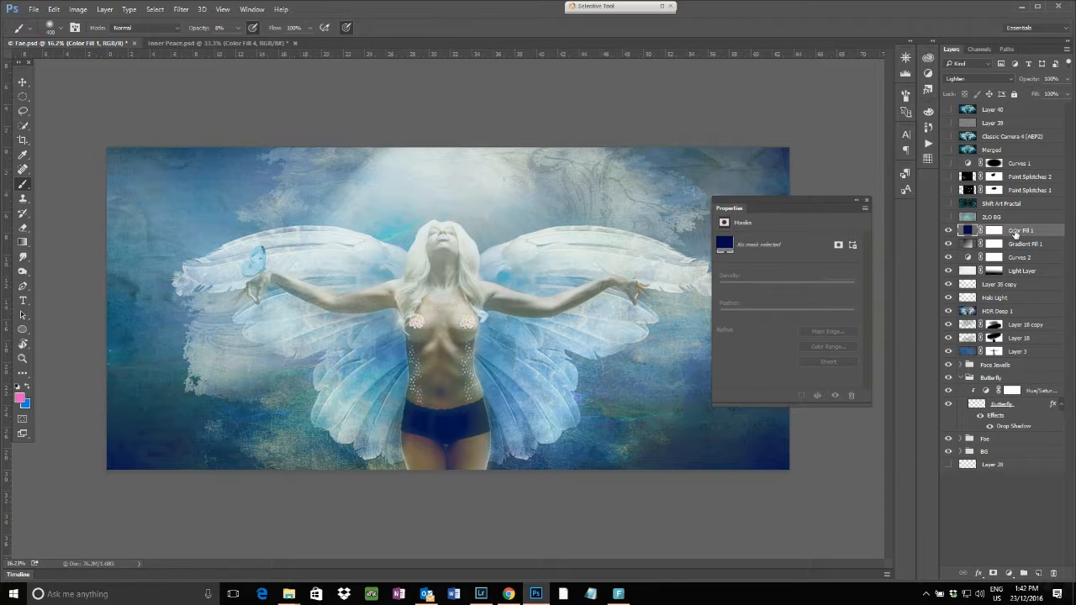
# Step: Show and select the 2LO BG texture layer, setting its blend mode to Normal and its opacity to 100%
pyautogui.click(948, 217)
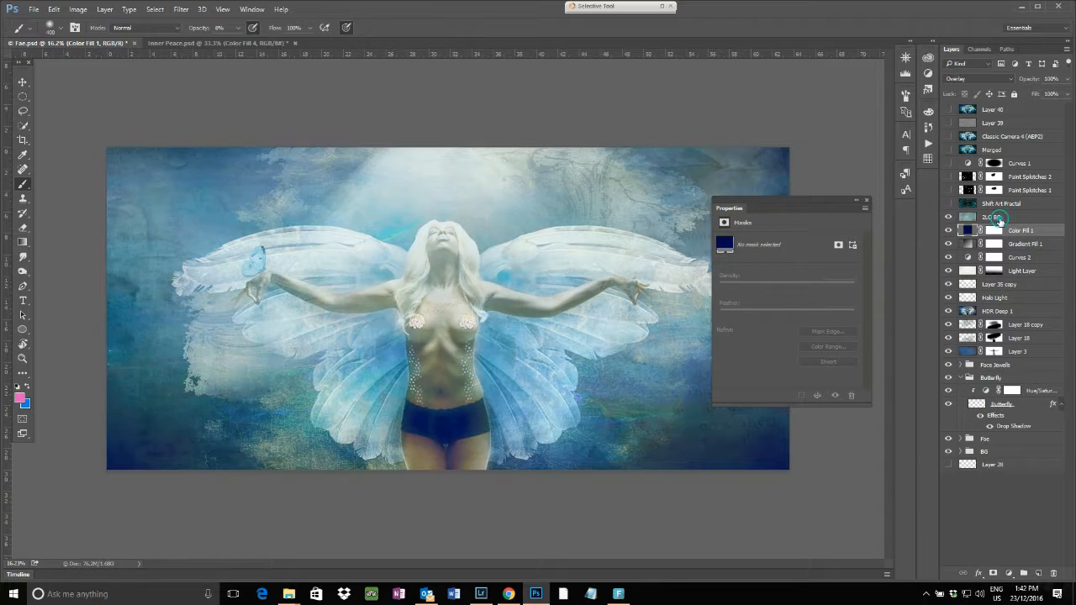
pyautogui.click(1000, 218)
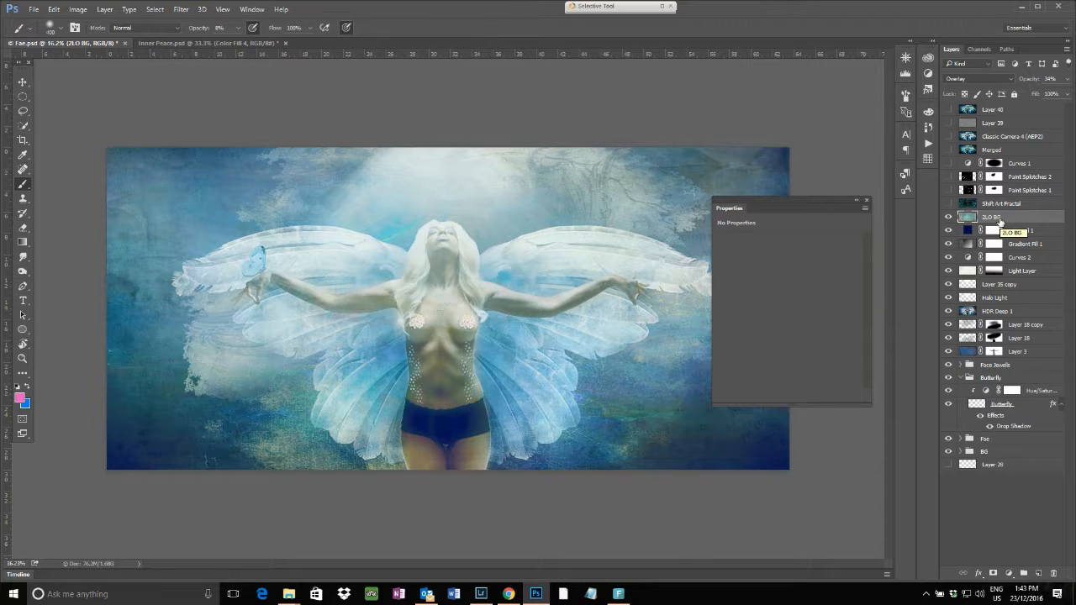
pyautogui.click(999, 78)
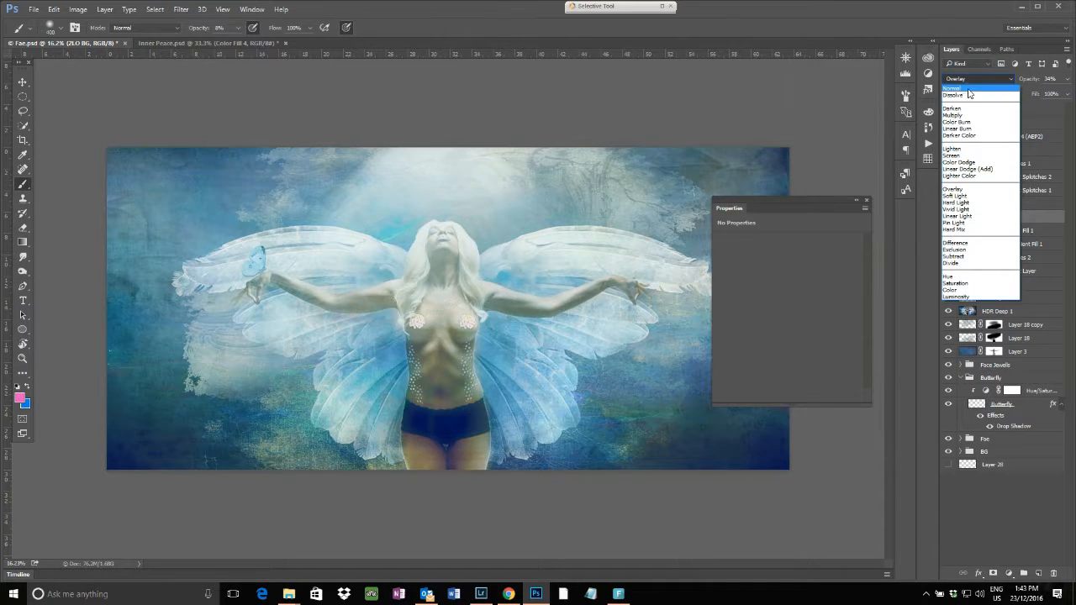
pyautogui.click(969, 89)
pyautogui.click(1067, 80)
pyautogui.moveTo(1033, 95); pyautogui.dragTo(1074, 94)
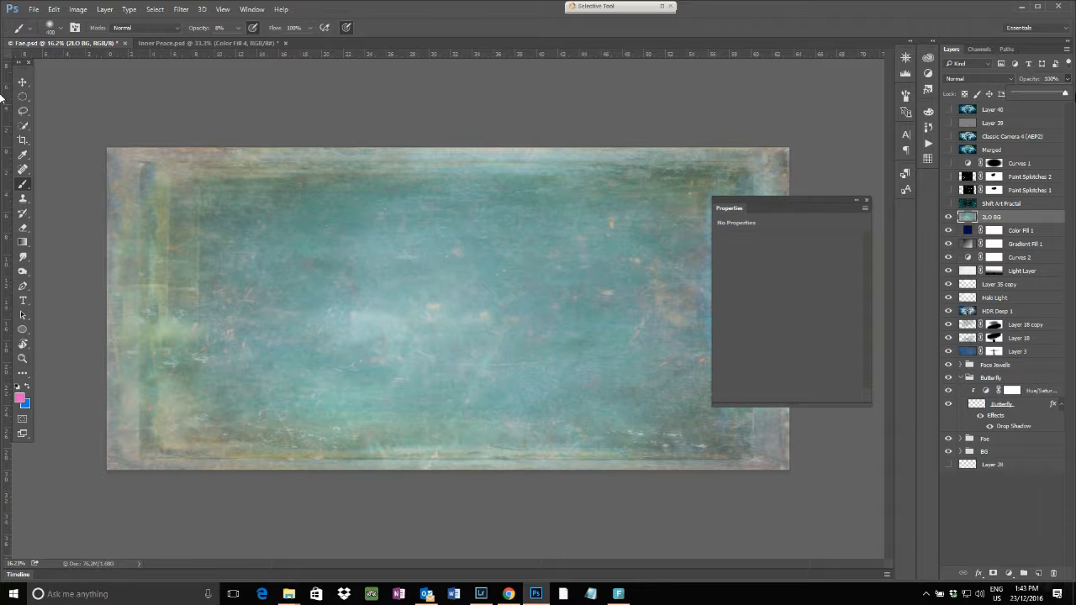
# Step: Lower the 2LO BG layer's opacity to 27% and set its blend mode to Soft Light
pyautogui.moveTo(1064, 93); pyautogui.dragTo(1027, 93)
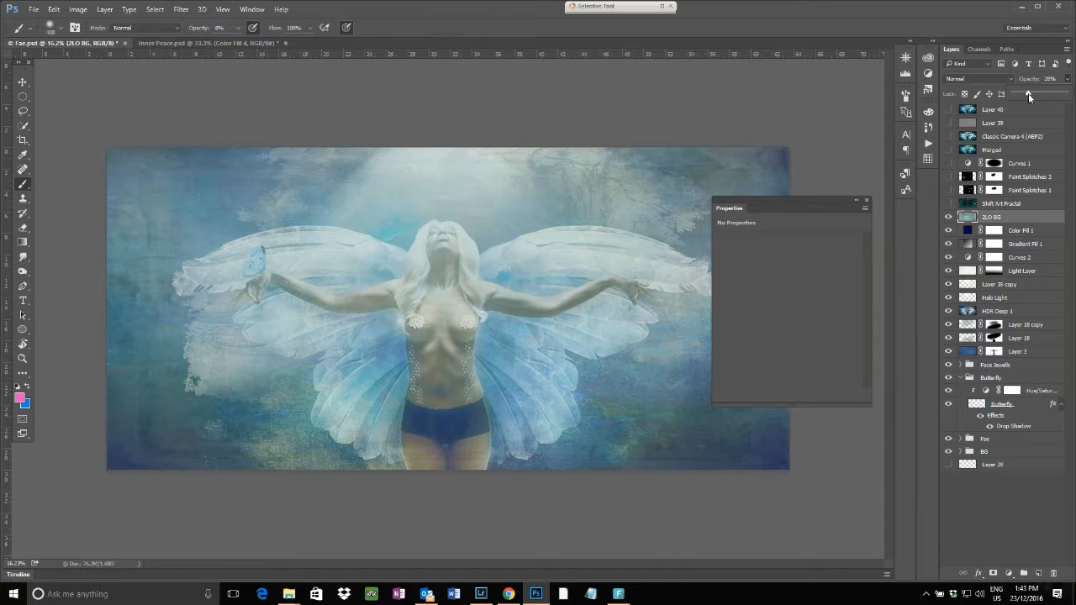
pyautogui.click(996, 78)
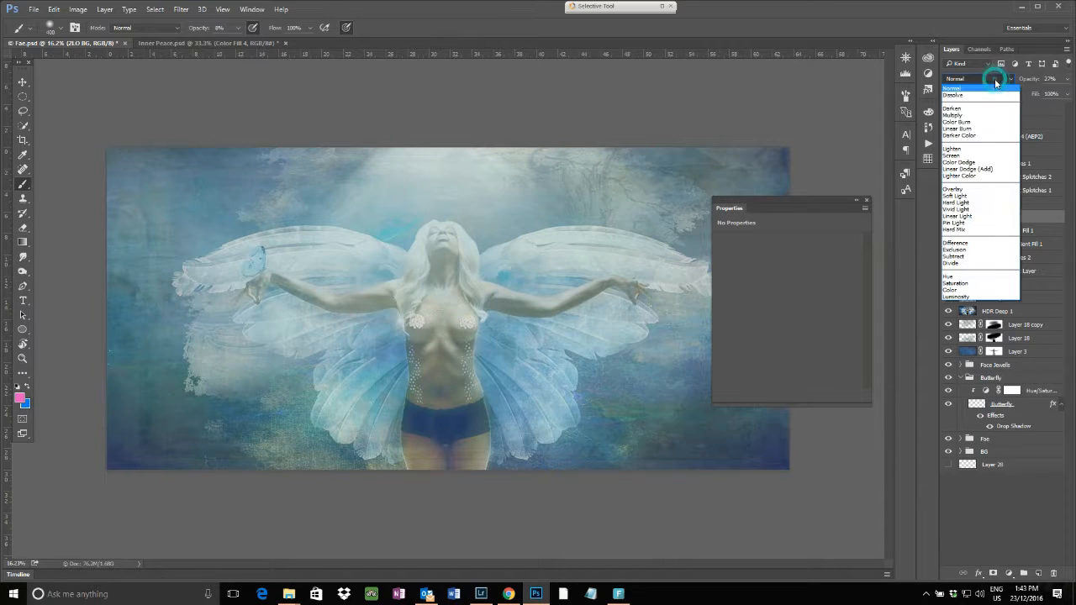
pyautogui.click(966, 196)
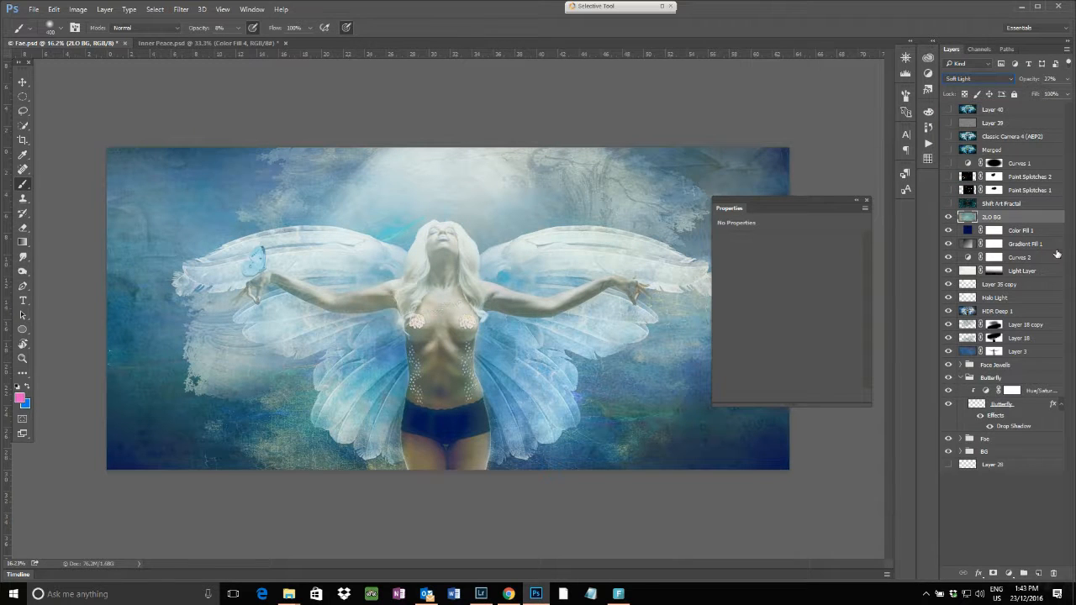
# Step: Show and select the Shift Art Fractal layer at Normal blend mode and 100% opacity, collapsing the Properties panel to uncover the image
pyautogui.click(948, 203)
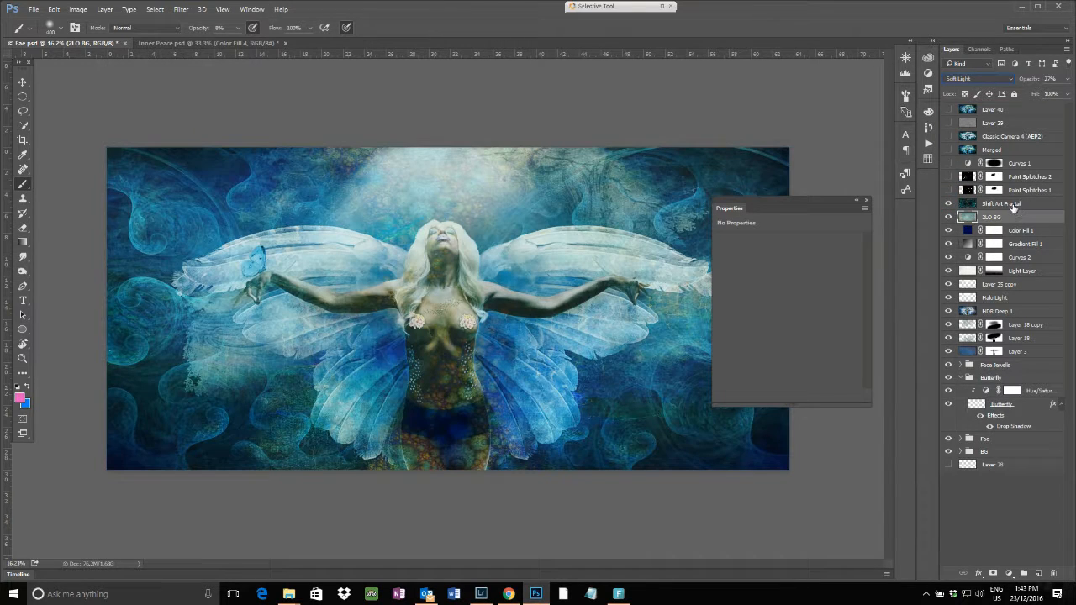
pyautogui.click(1013, 206)
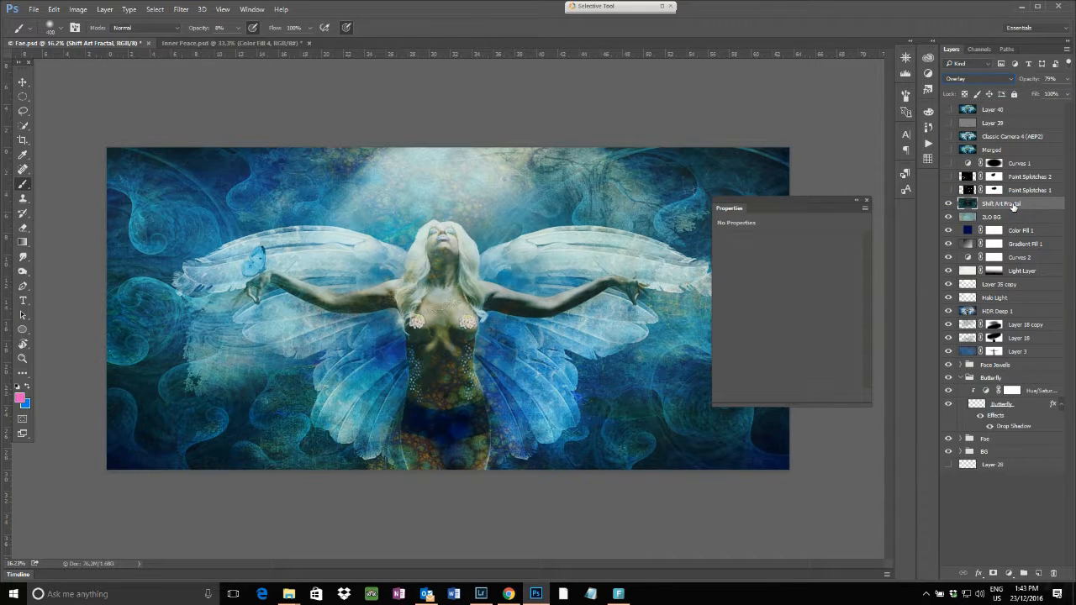
pyautogui.click(1005, 82)
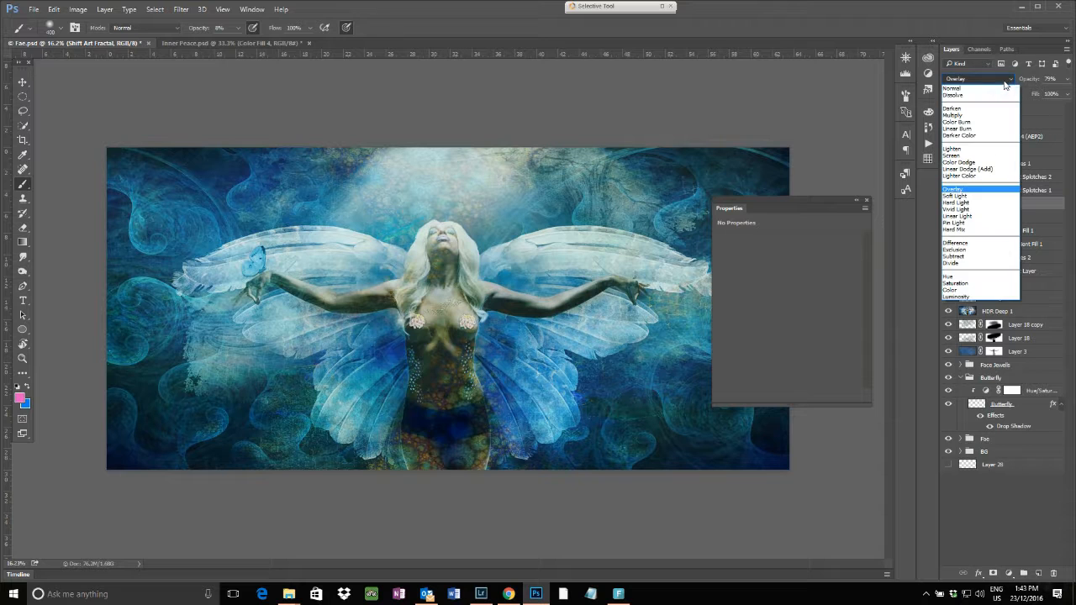
pyautogui.click(983, 88)
pyautogui.click(1067, 80)
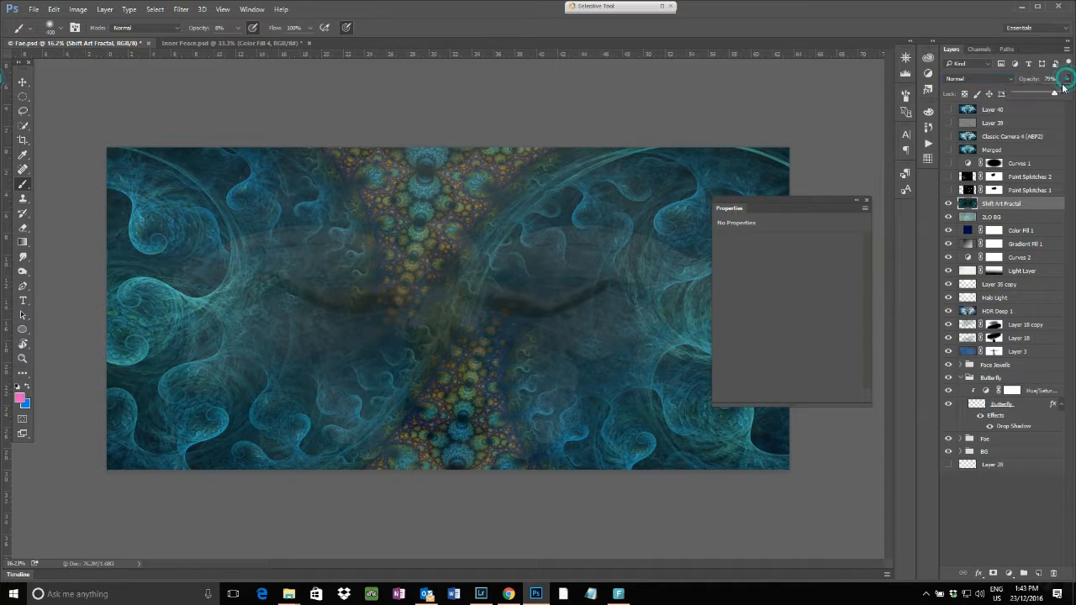
pyautogui.moveTo(1054, 94); pyautogui.dragTo(1067, 95)
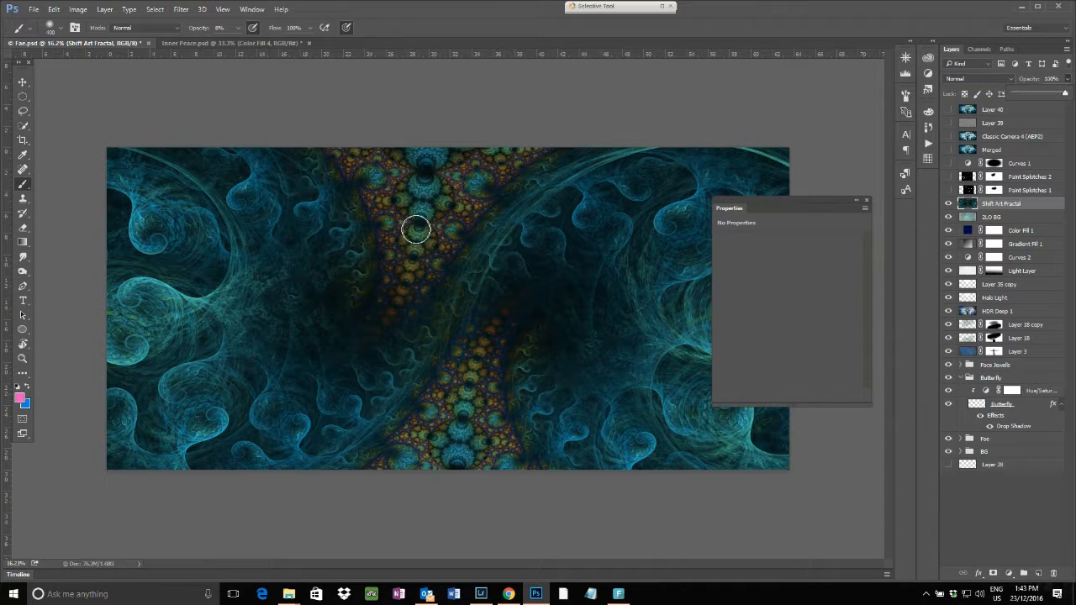
pyautogui.click(853, 200)
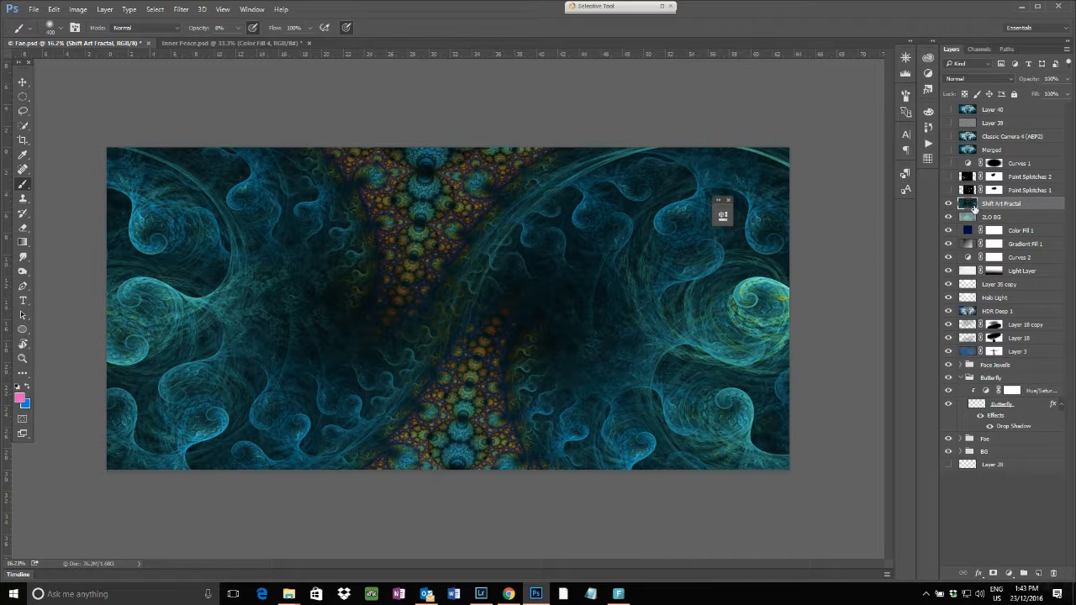
# Step: Try the Lighten, Vivid Light and Multiply blend modes on the Shift Art Fractal layer
pyautogui.click(1008, 81)
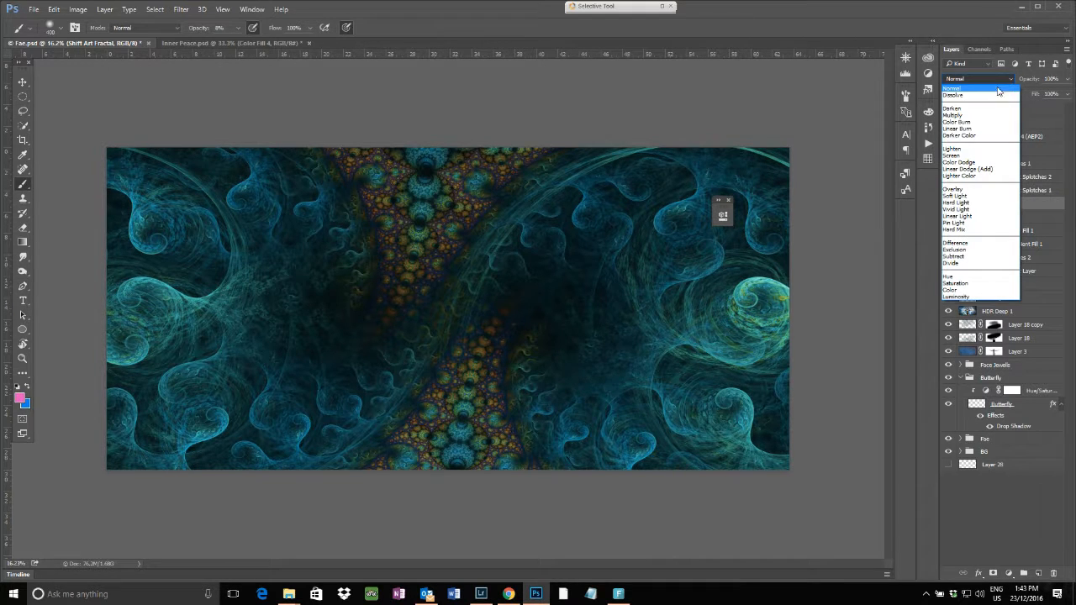
pyautogui.click(983, 152)
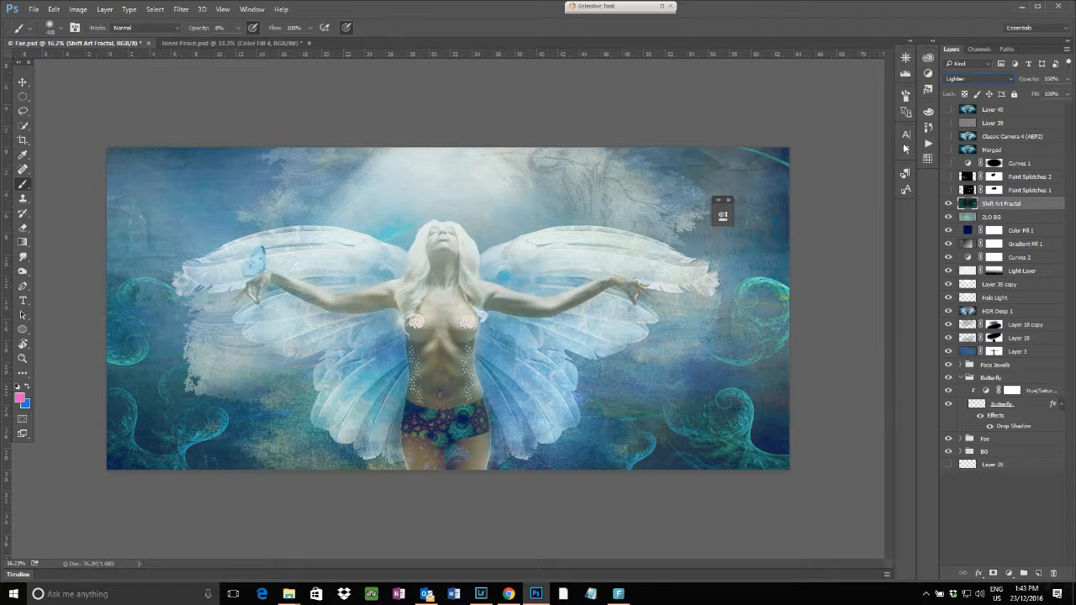
pyautogui.click(1000, 78)
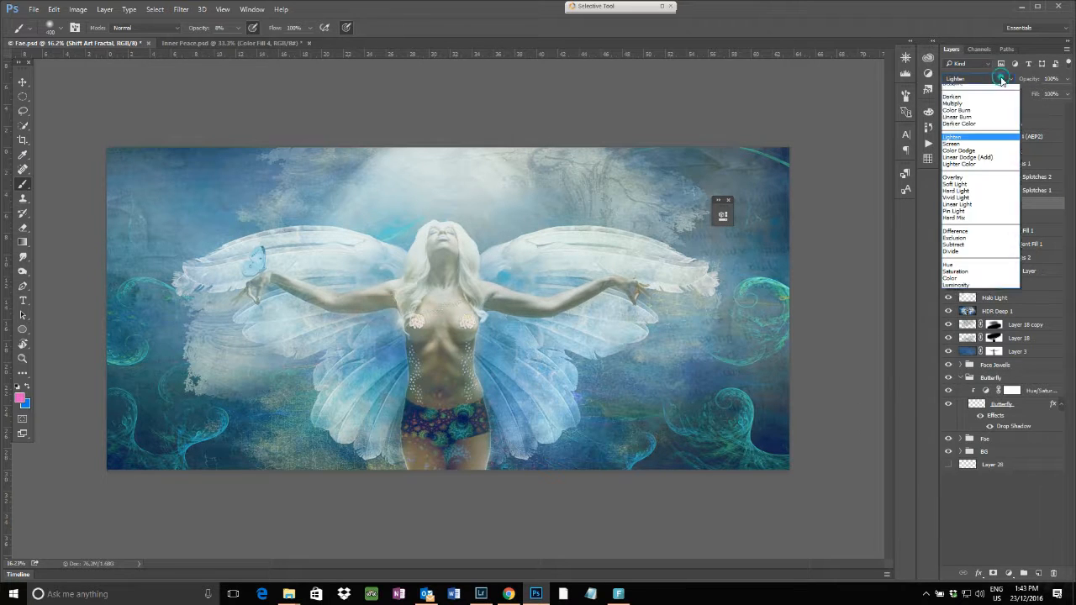
pyautogui.click(962, 199)
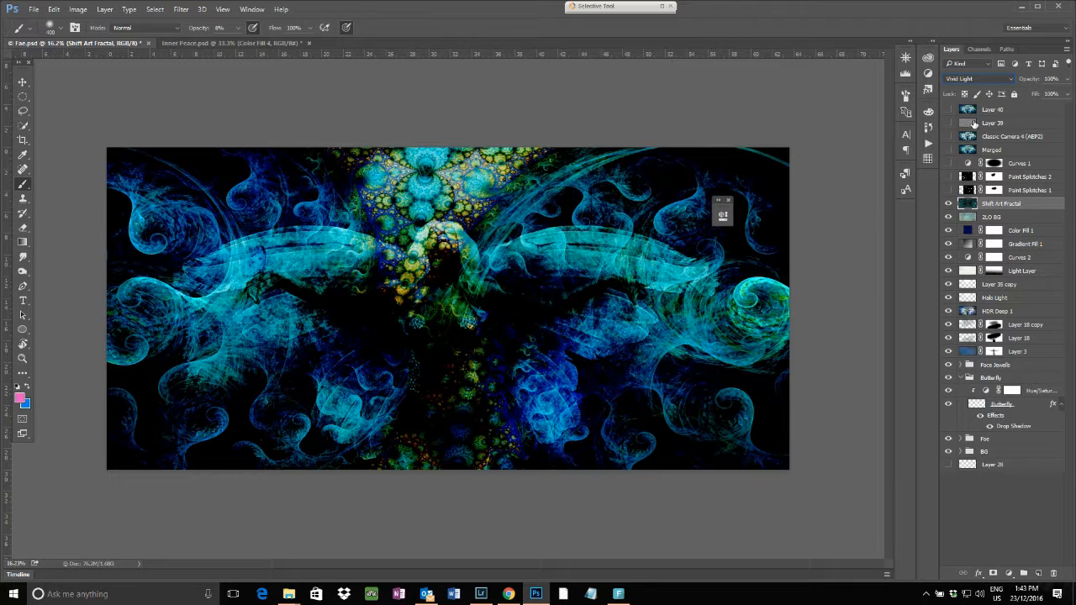
pyautogui.click(975, 79)
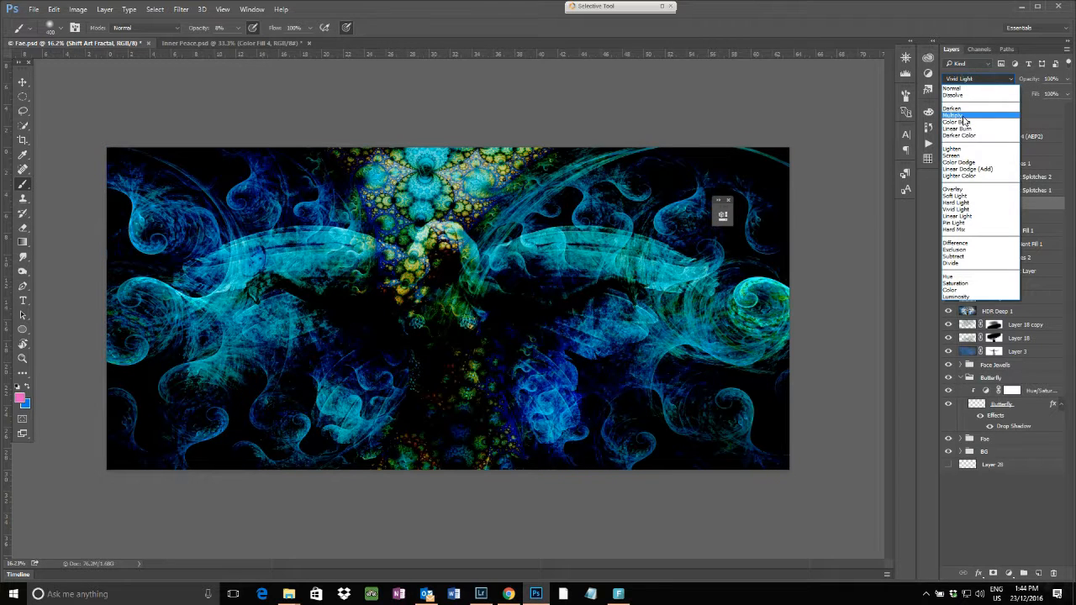
pyautogui.click(963, 116)
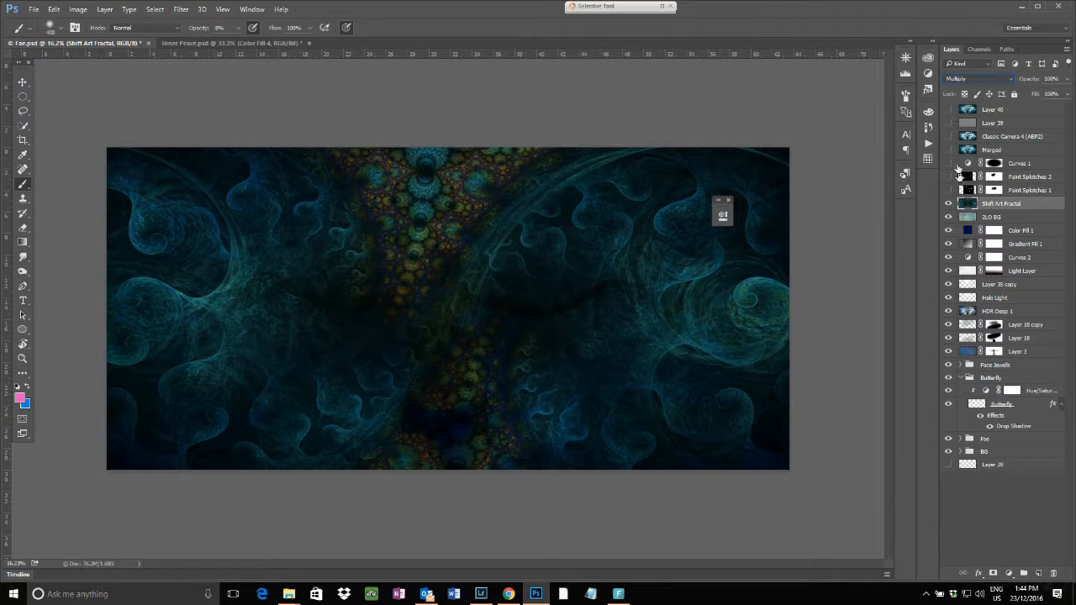
# Step: Set the Shift Art Fractal layer's blend mode to Overlay and its opacity to 68%
pyautogui.click(971, 81)
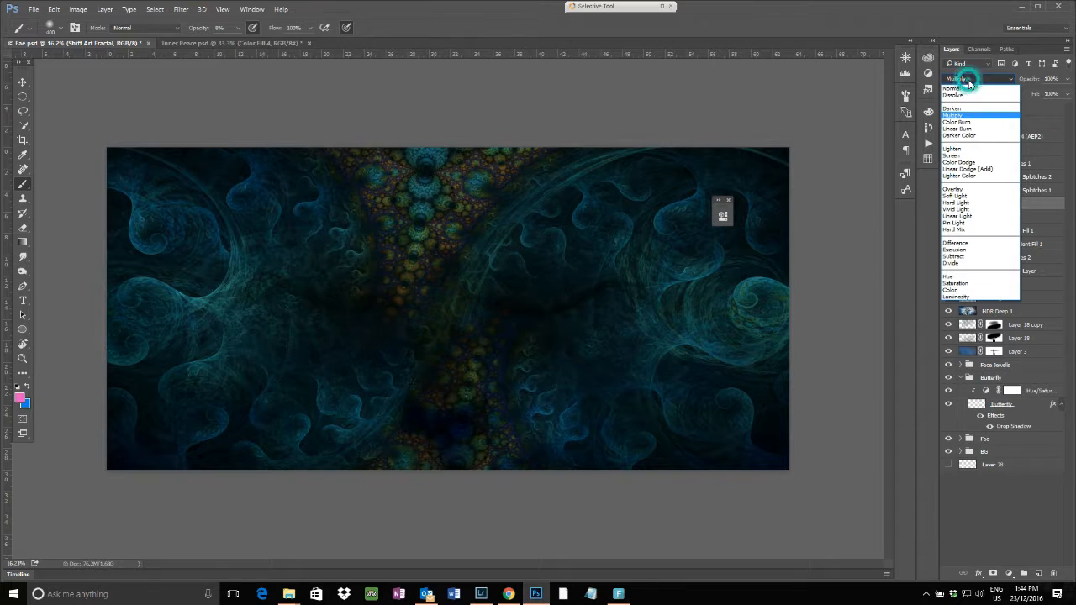
pyautogui.click(964, 189)
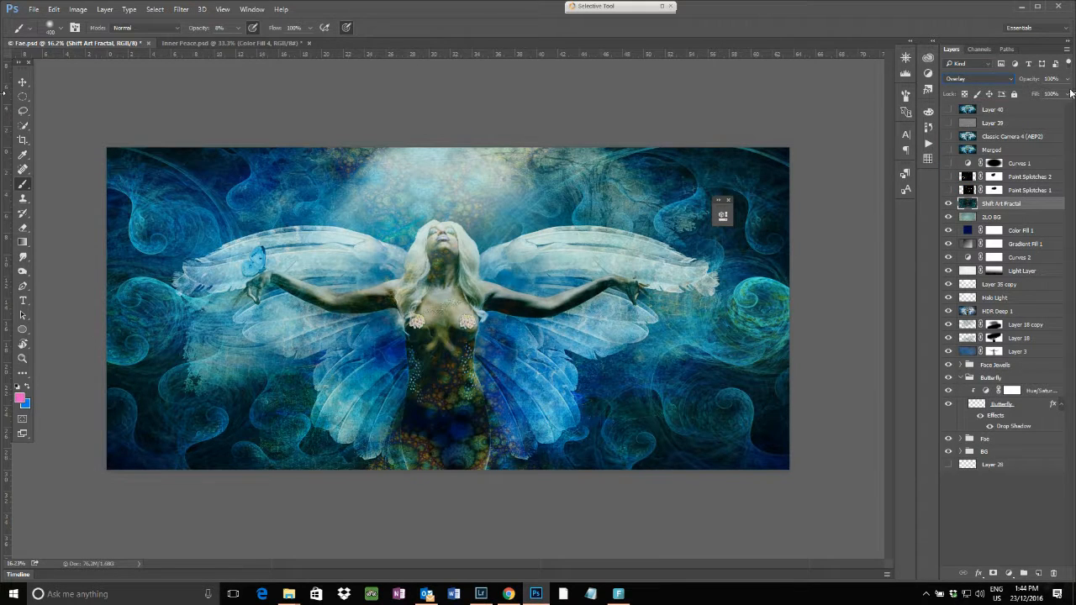
pyautogui.click(1067, 79)
pyautogui.moveTo(1066, 94); pyautogui.dragTo(1049, 94)
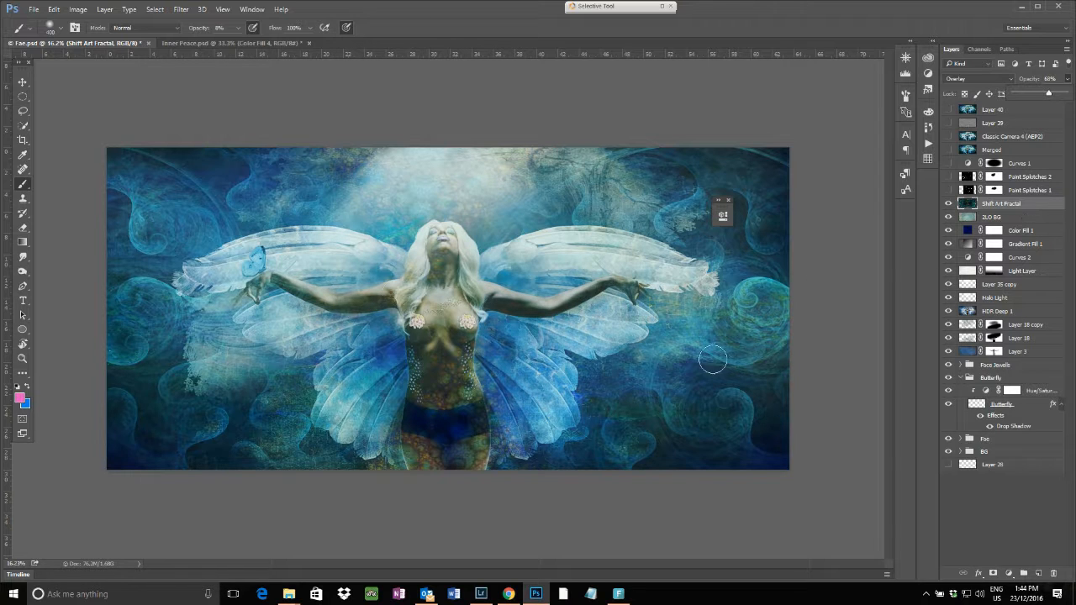
# Step: Show the Paint Splotches 1, Paint Splotches 2 and Curves 1 layers, and open the curve settings of Curves 1
pyautogui.click(948, 190)
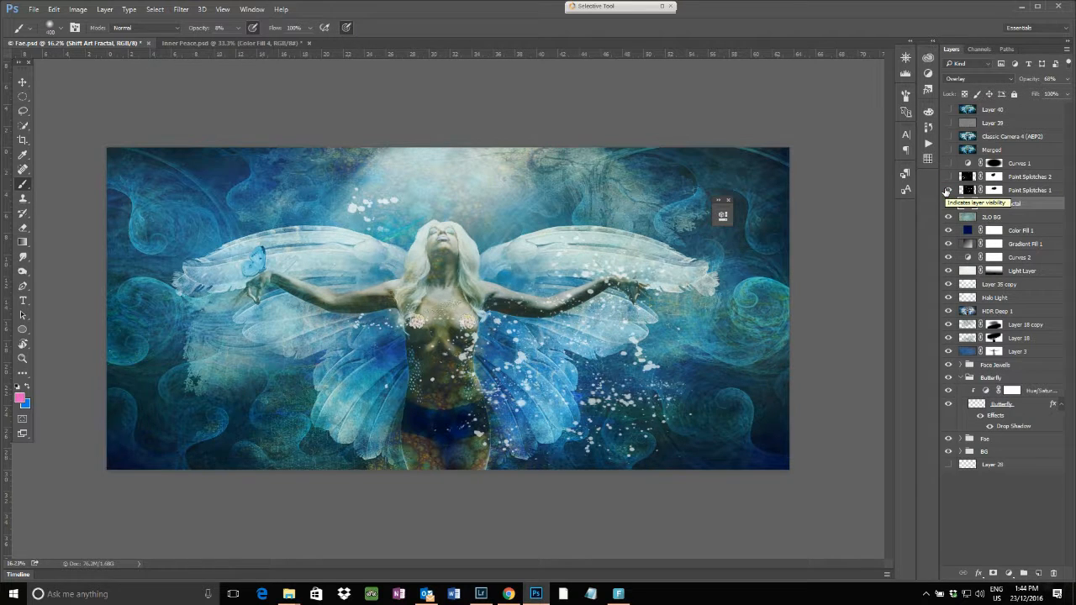
pyautogui.click(948, 177)
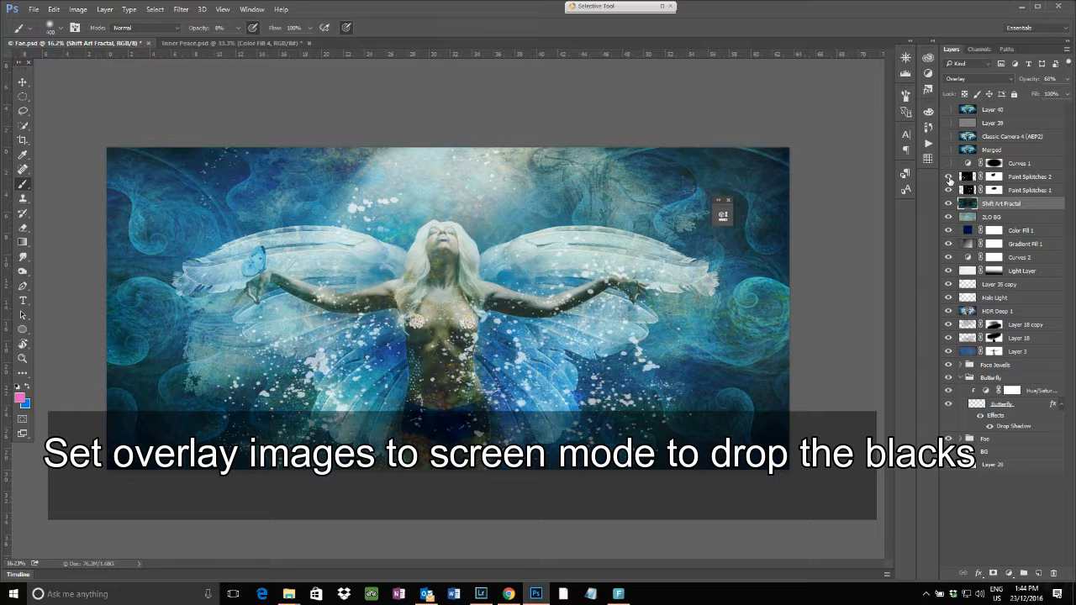
pyautogui.click(948, 163)
pyautogui.click(968, 163)
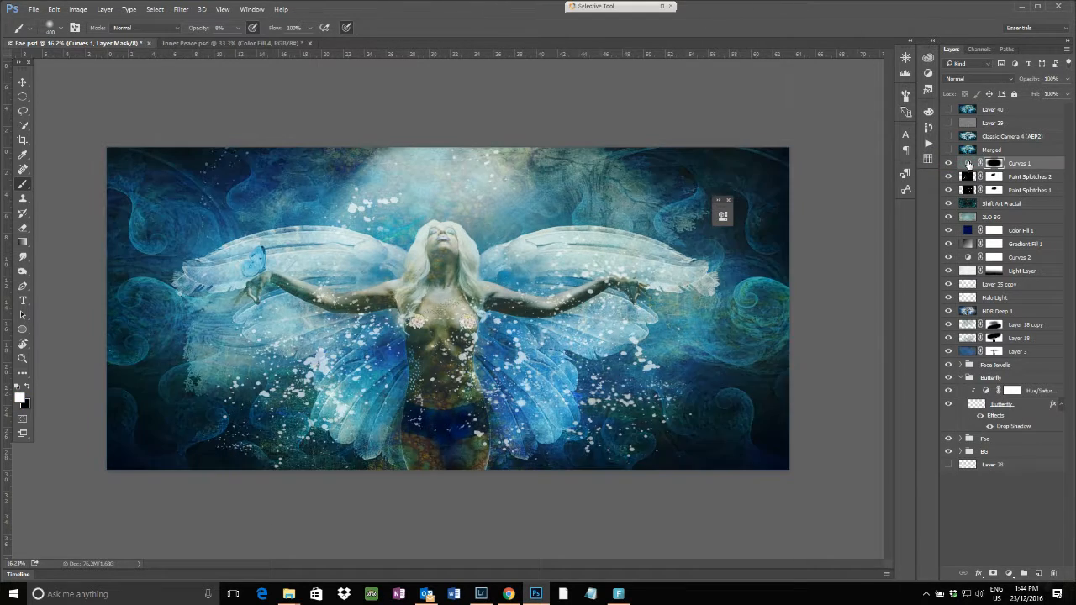
pyautogui.doubleClick(968, 163)
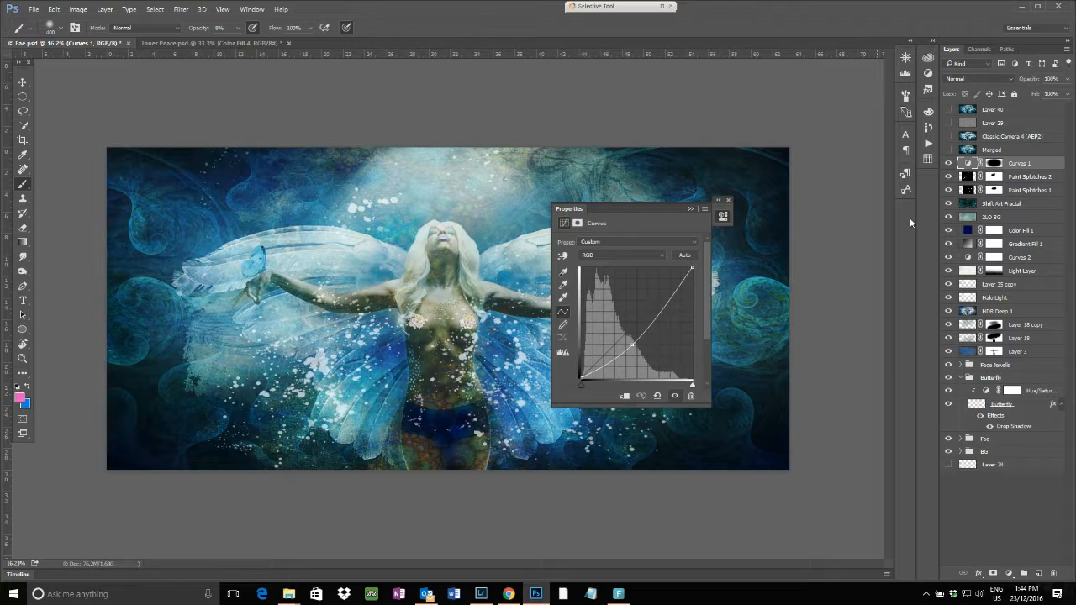
# Step: Show and select the Merged layer, moving the Properties panel clear of the figure
pyautogui.click(948, 149)
pyautogui.click(991, 150)
pyautogui.moveTo(626, 210); pyautogui.dragTo(802, 211)
# Step: Show and select the Classic Camera 4 (AEP2) layer, compare it on and off at 100% opacity, and set its opacity to 12%
pyautogui.click(947, 136)
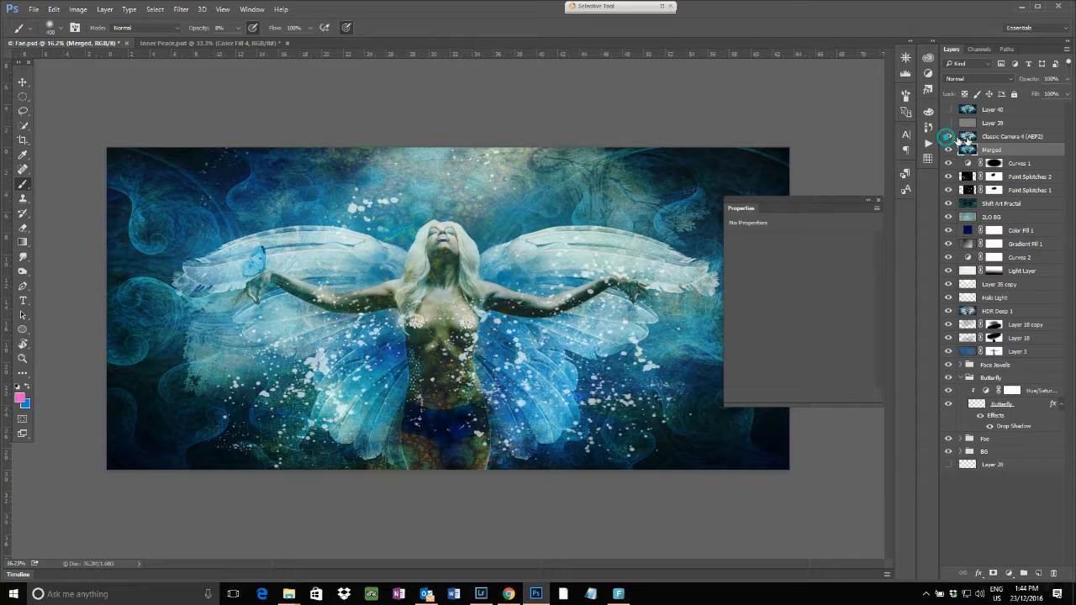
pyautogui.click(1004, 137)
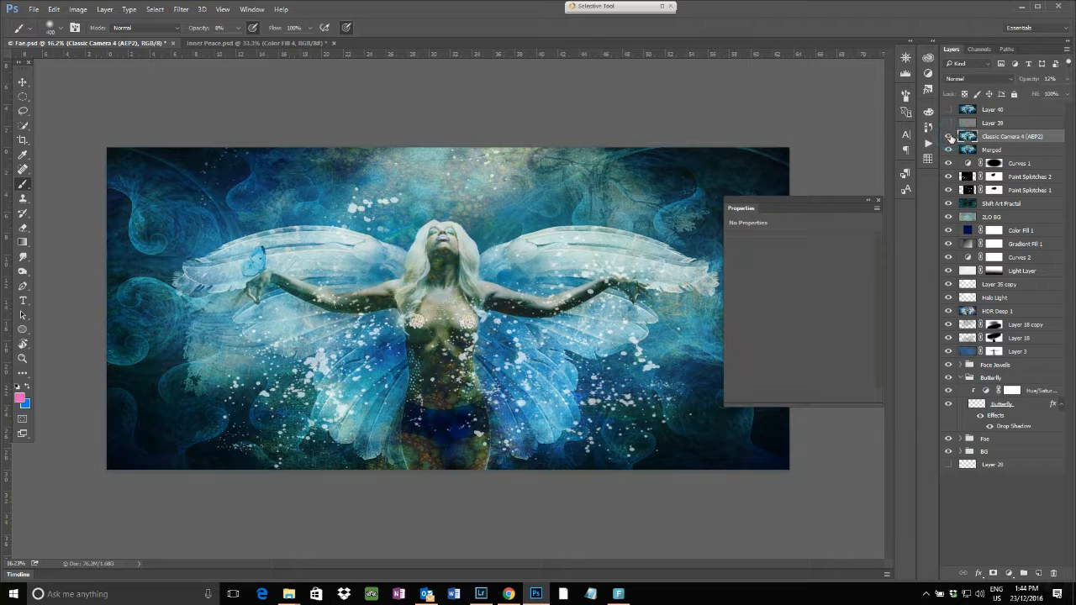
pyautogui.click(1068, 80)
pyautogui.moveTo(1019, 95); pyautogui.dragTo(1074, 96)
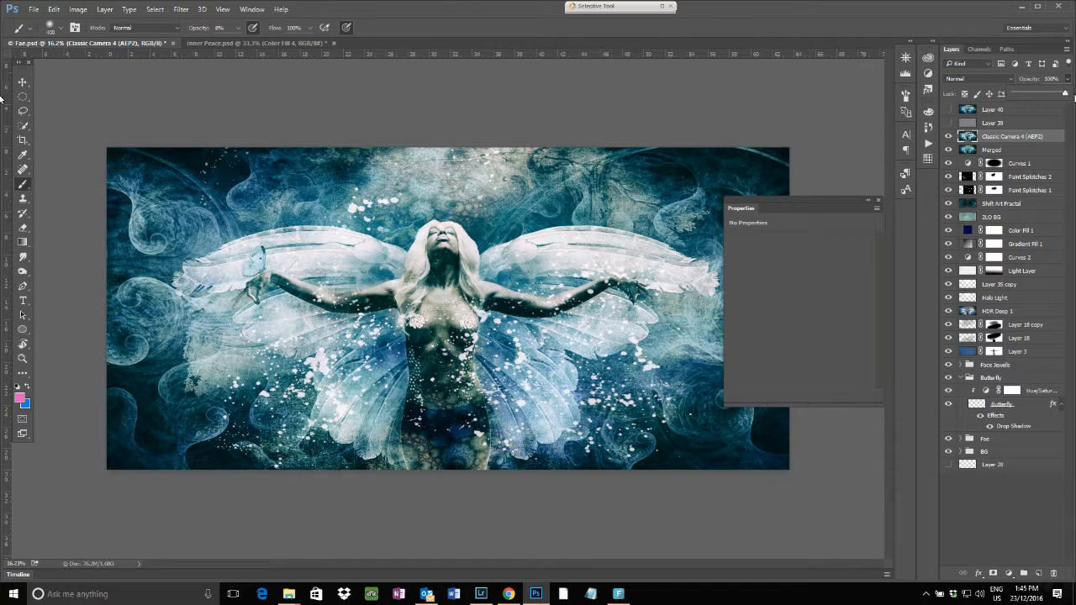
pyautogui.click(948, 136)
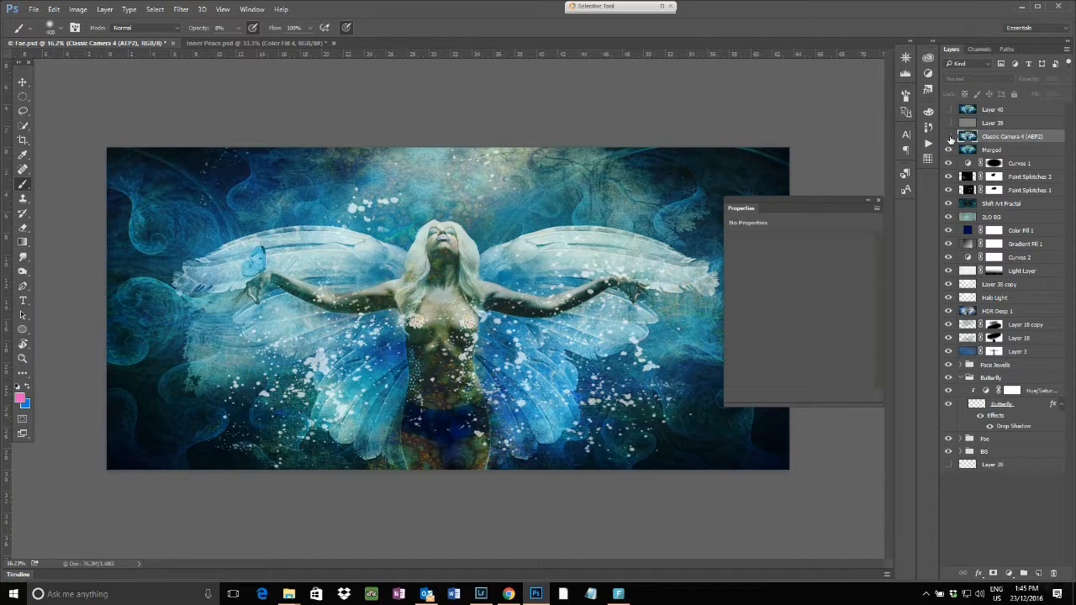
pyautogui.click(949, 136)
pyautogui.moveTo(1068, 79); pyautogui.dragTo(1019, 94)
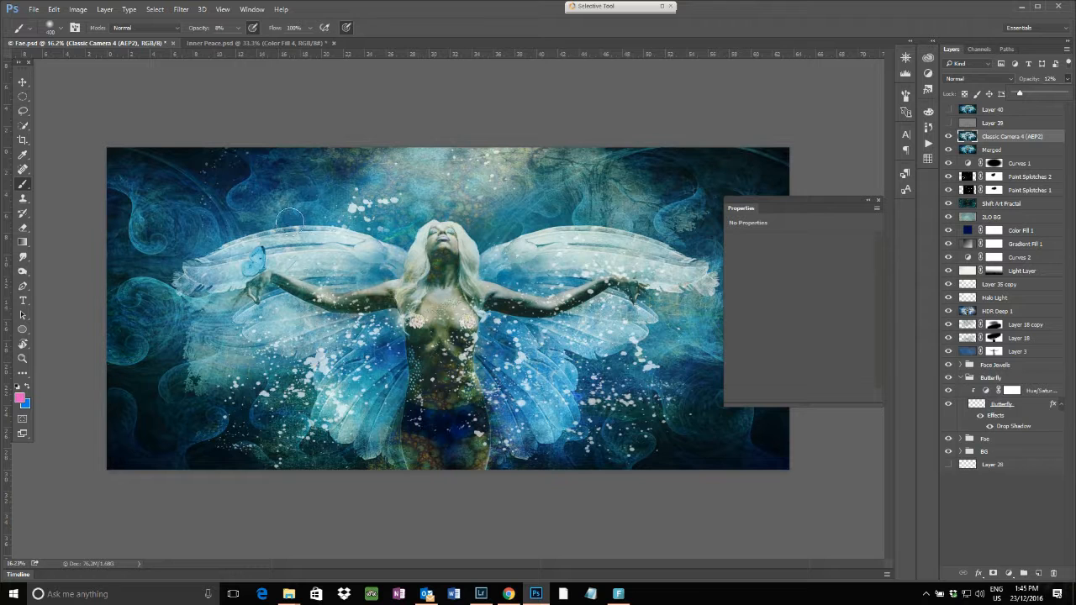
# Step: Show and select Layer 39, the grey layer above Classic Camera 4 (AEP2)
pyautogui.click(948, 123)
pyautogui.click(994, 123)
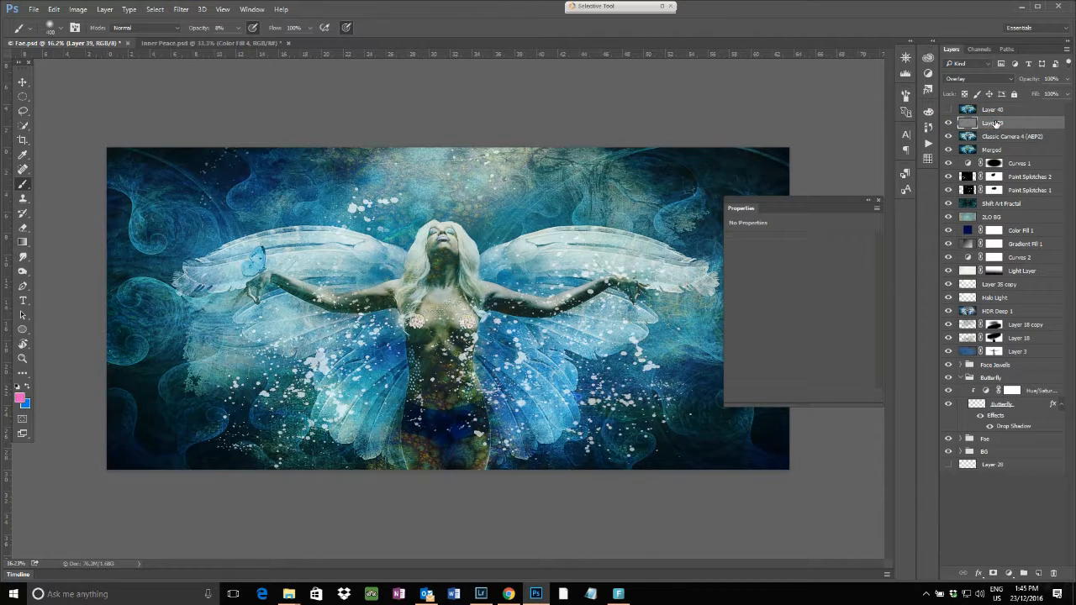
# Step: Hide Layer 39 and stamp-merge all visible layers into a new layer directly above Classic Camera 4 (AEP2)
pyautogui.click(948, 122)
pyautogui.click(1002, 138)
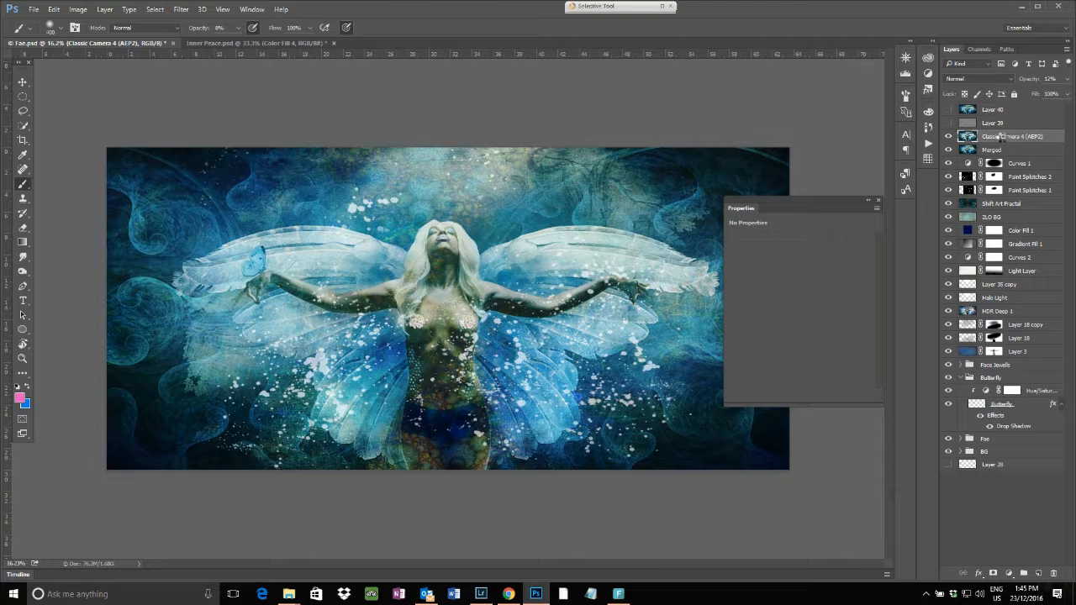
pyautogui.hotkey('ctrl', 'shift', 'alt', 'e')
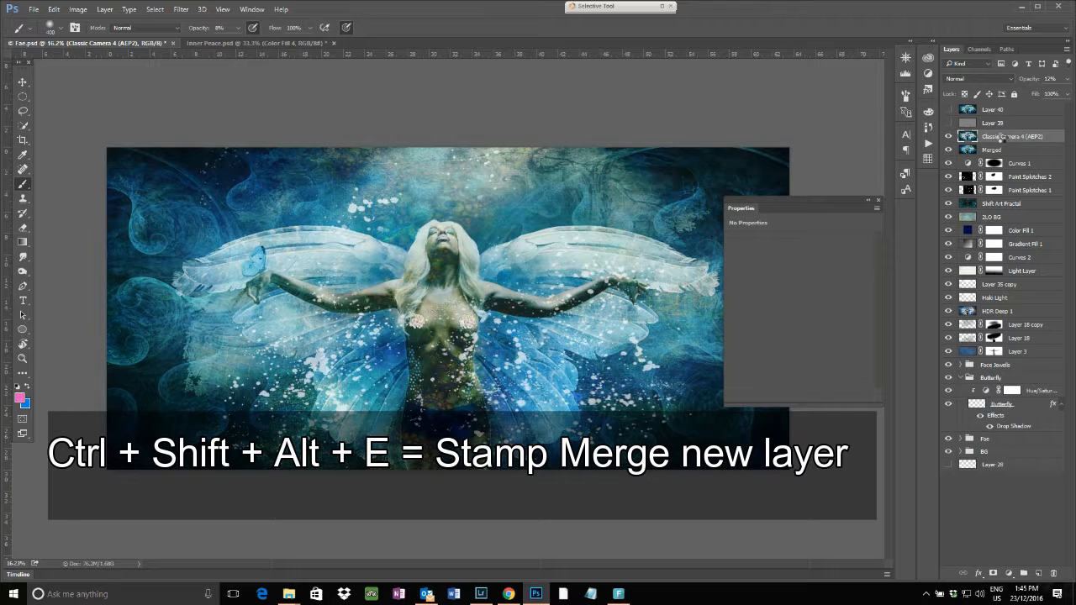
# Step: Apply a High Pass filter to the stamped layer with a 7.2 pixel radius, checking the effect of lower and higher radii on the face
pyautogui.click(181, 10)
pyautogui.moveTo(204, 273)
pyautogui.click(145, 282)
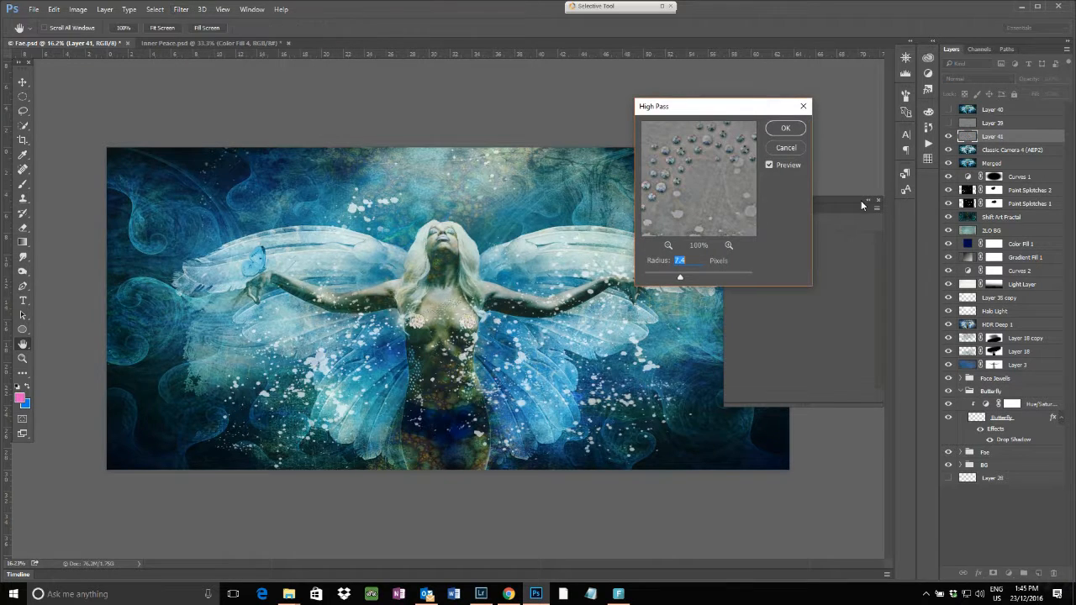
pyautogui.moveTo(723, 107); pyautogui.dragTo(769, 86)
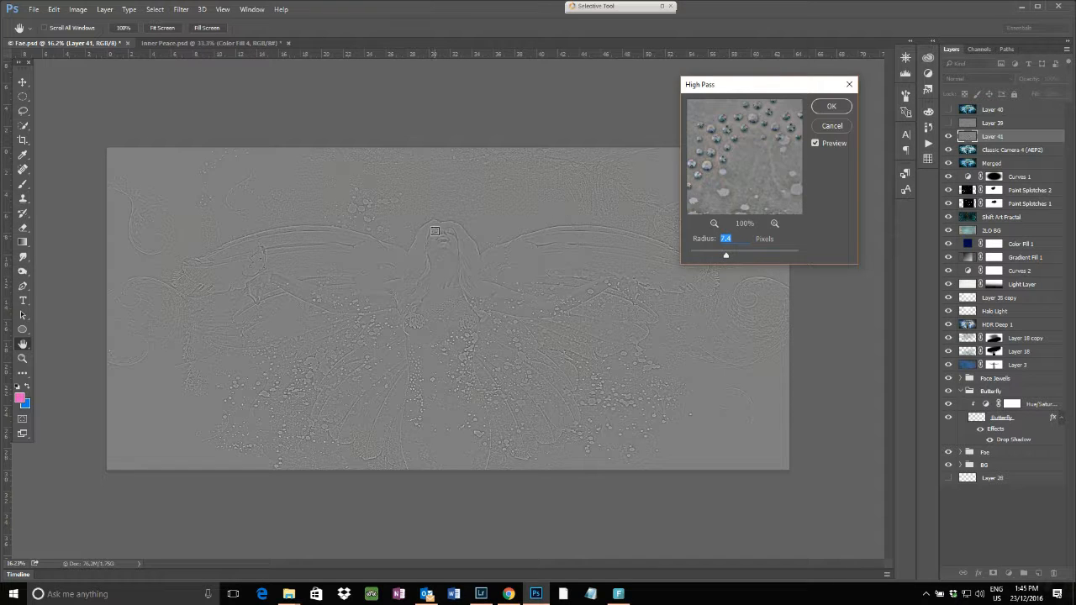
pyautogui.click(436, 233)
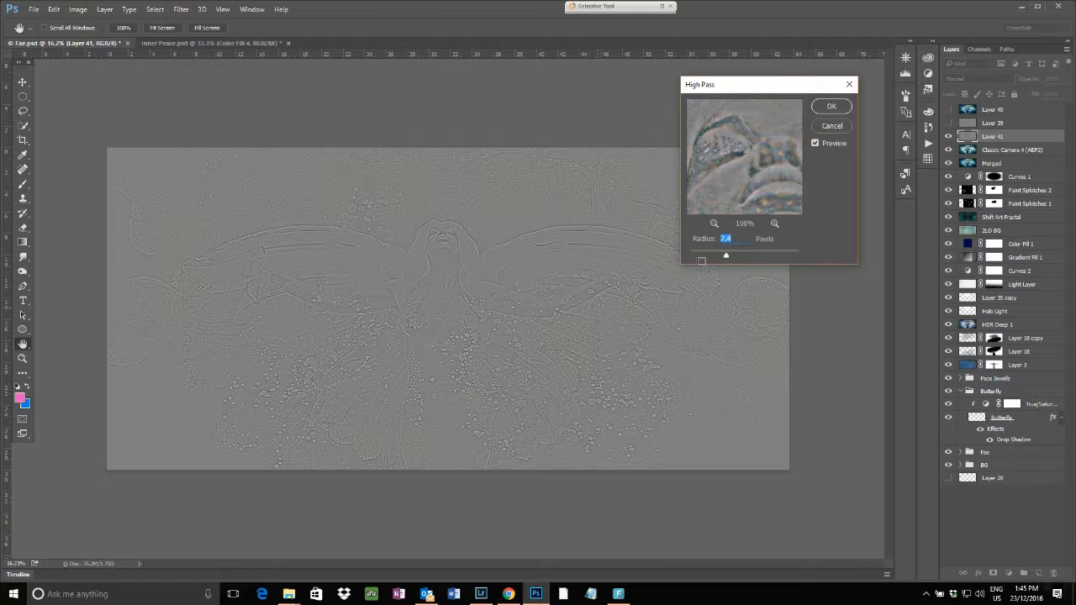
pyautogui.moveTo(726, 257); pyautogui.dragTo(704, 254)
pyautogui.click(772, 260)
pyautogui.moveTo(772, 258); pyautogui.dragTo(713, 256)
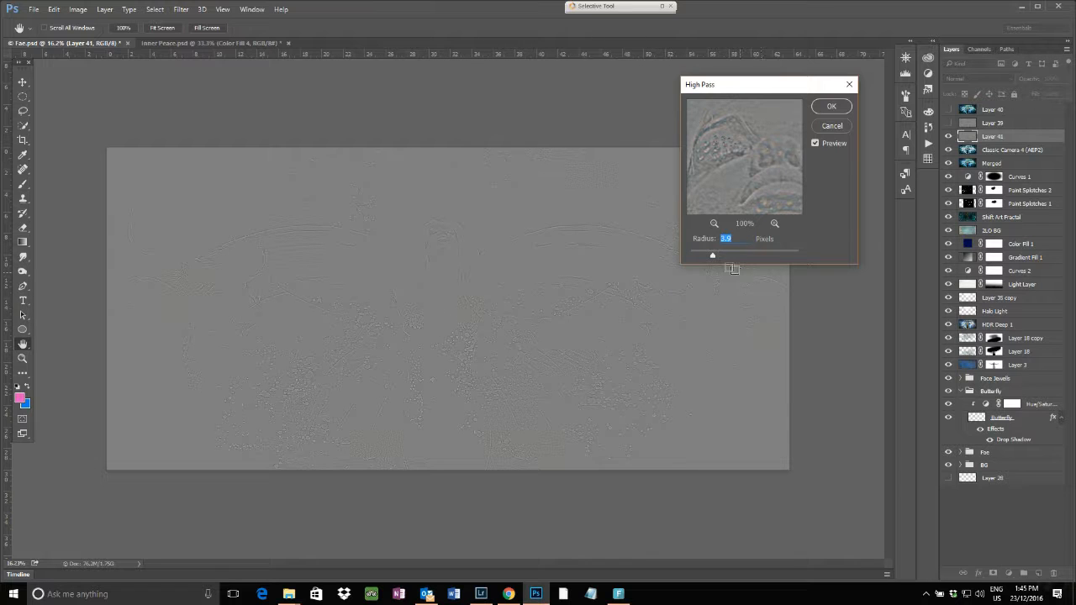
pyautogui.moveTo(730, 258); pyautogui.dragTo(727, 260)
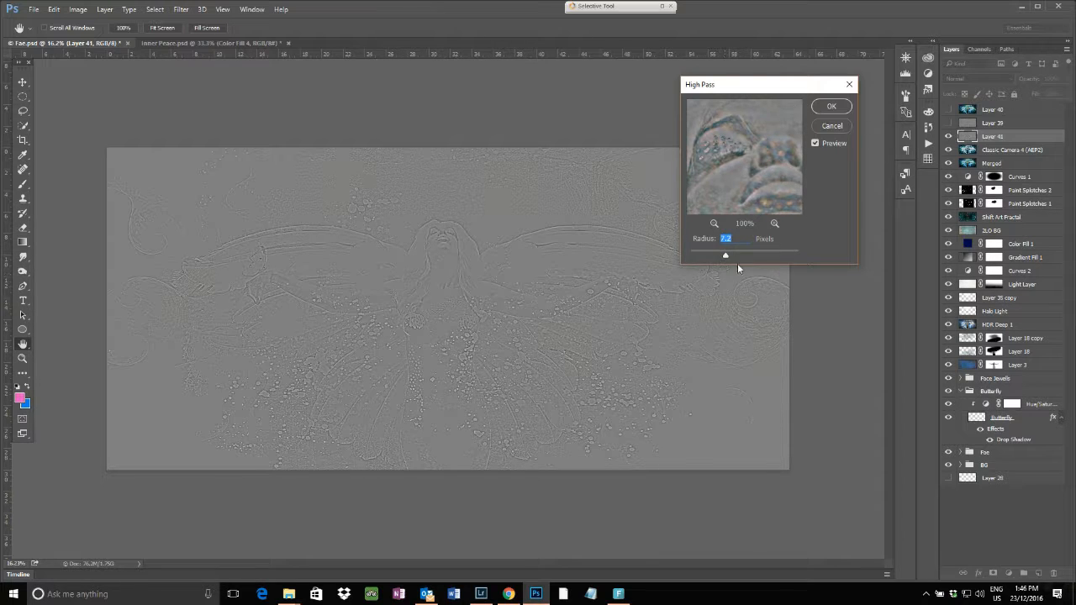
pyautogui.click(832, 108)
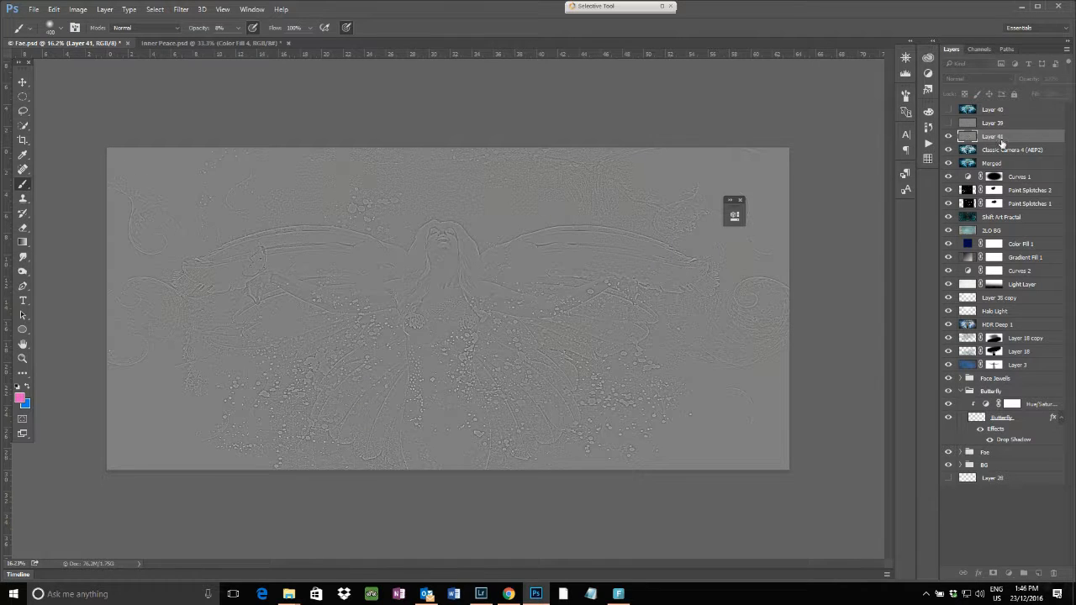
# Step: Set the High Pass layer's blend mode to Linear Light, compare the image with and without it, and leave it hidden
pyautogui.click(992, 80)
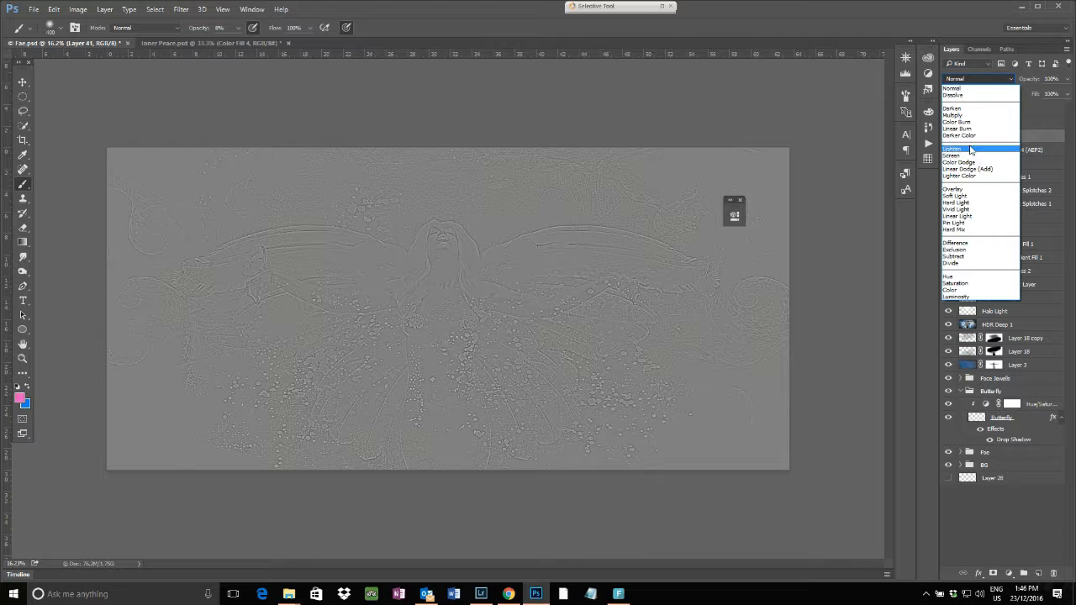
pyautogui.click(968, 216)
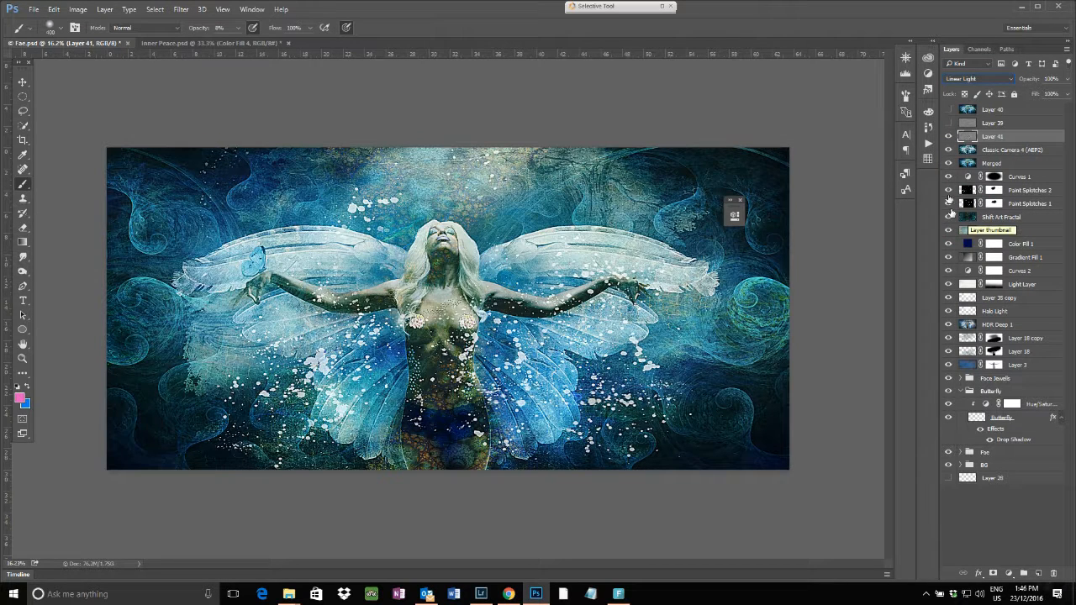
pyautogui.click(947, 136)
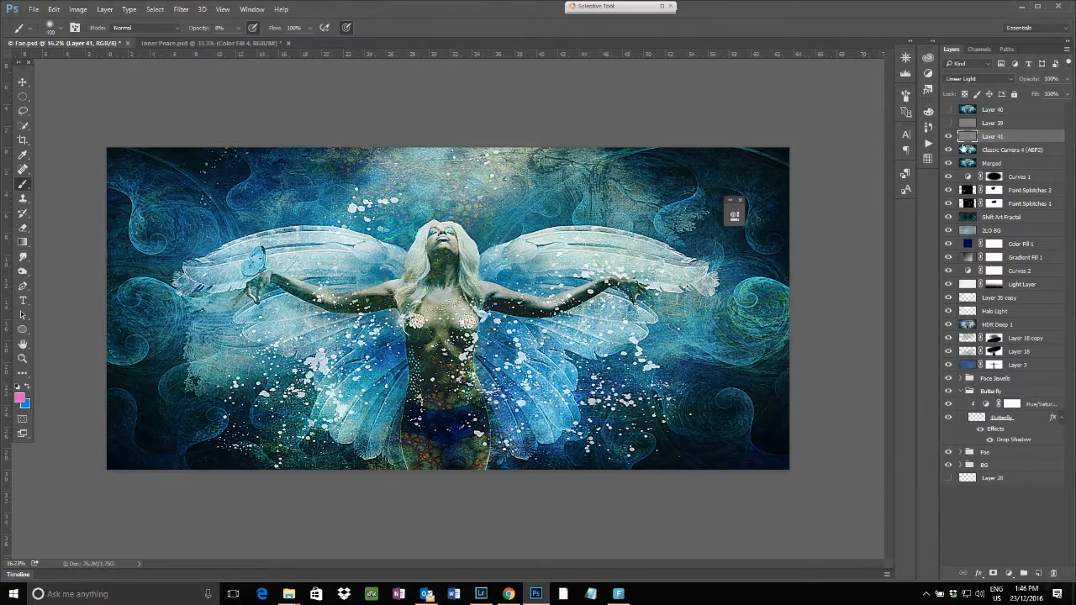
pyautogui.click(947, 137)
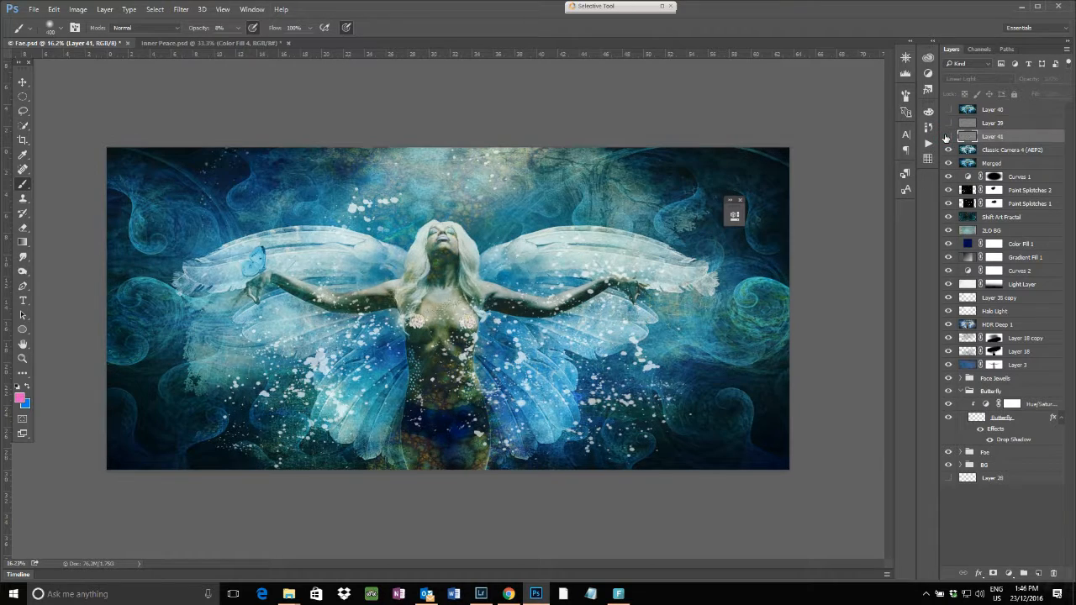
pyautogui.click(947, 136)
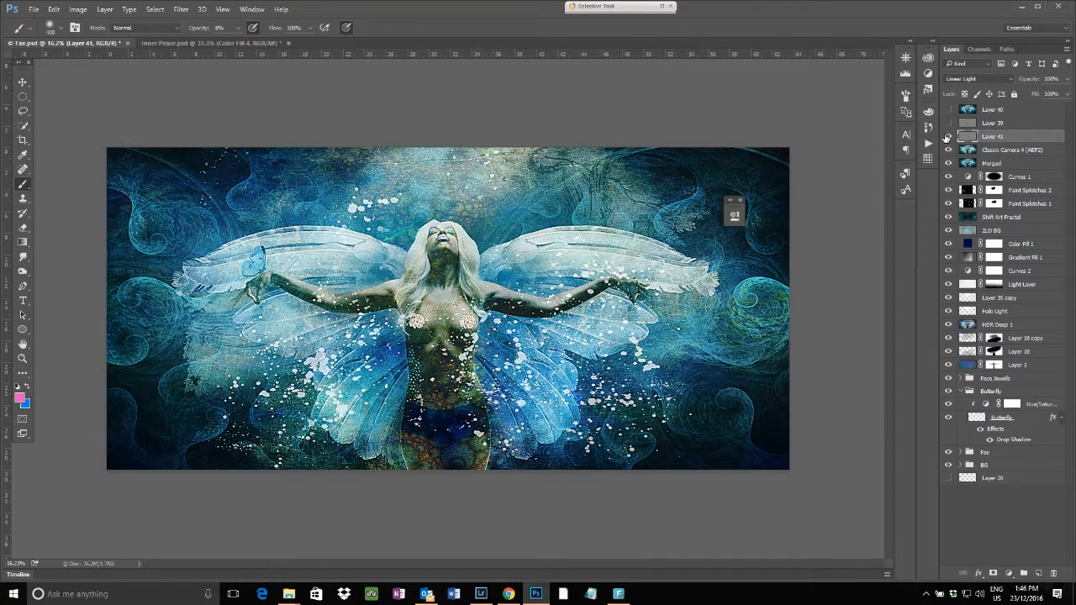
pyautogui.click(947, 136)
# Step: Show and select Layer 39, try Soft Light on it, and set its blend mode to Linear Light
pyautogui.click(1000, 123)
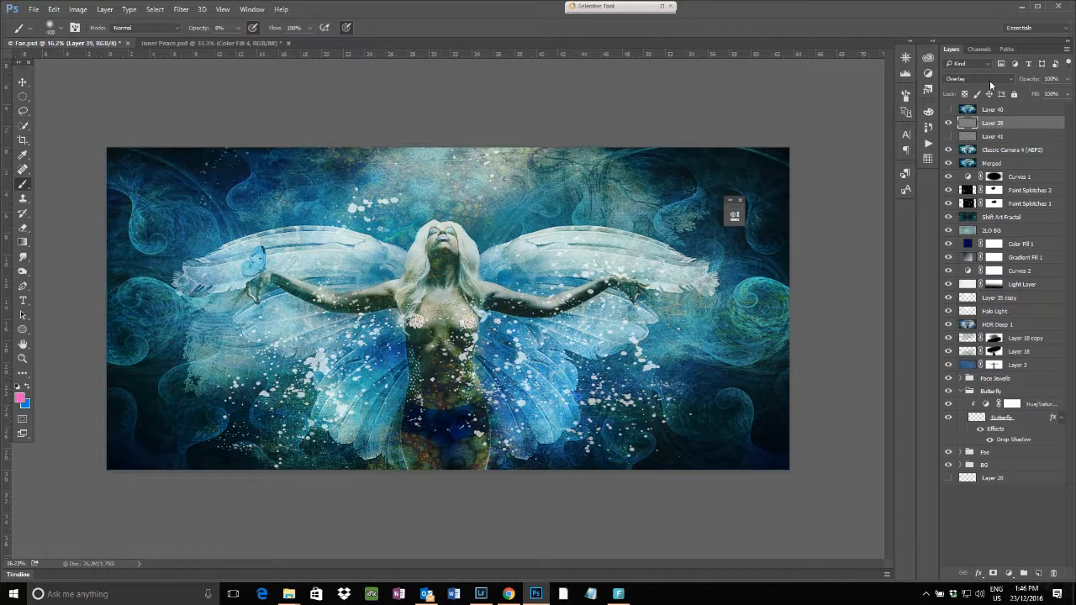
pyautogui.click(989, 79)
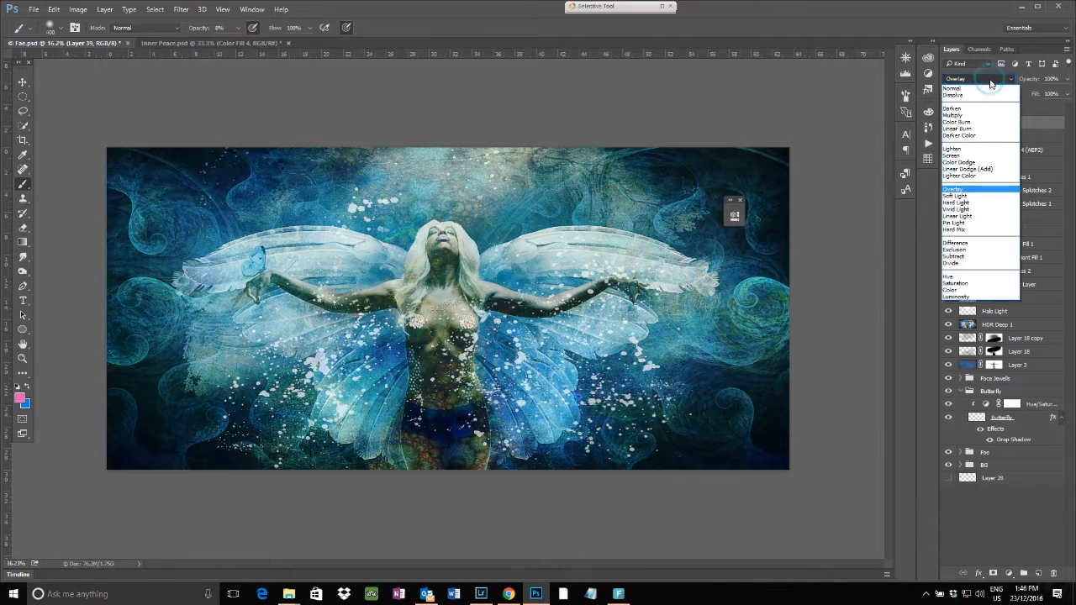
pyautogui.click(966, 196)
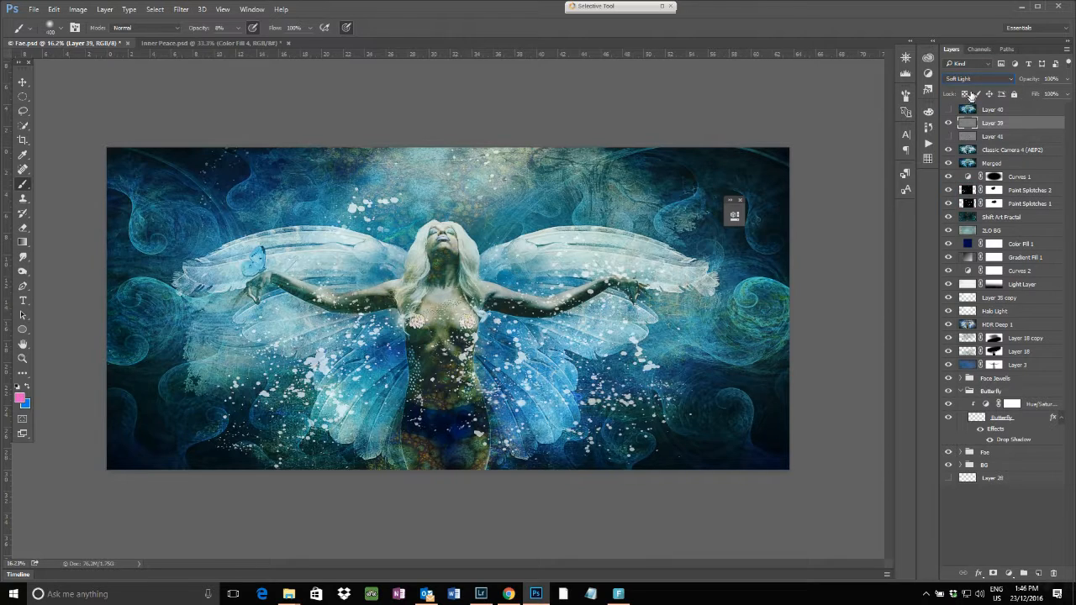
pyautogui.click(971, 78)
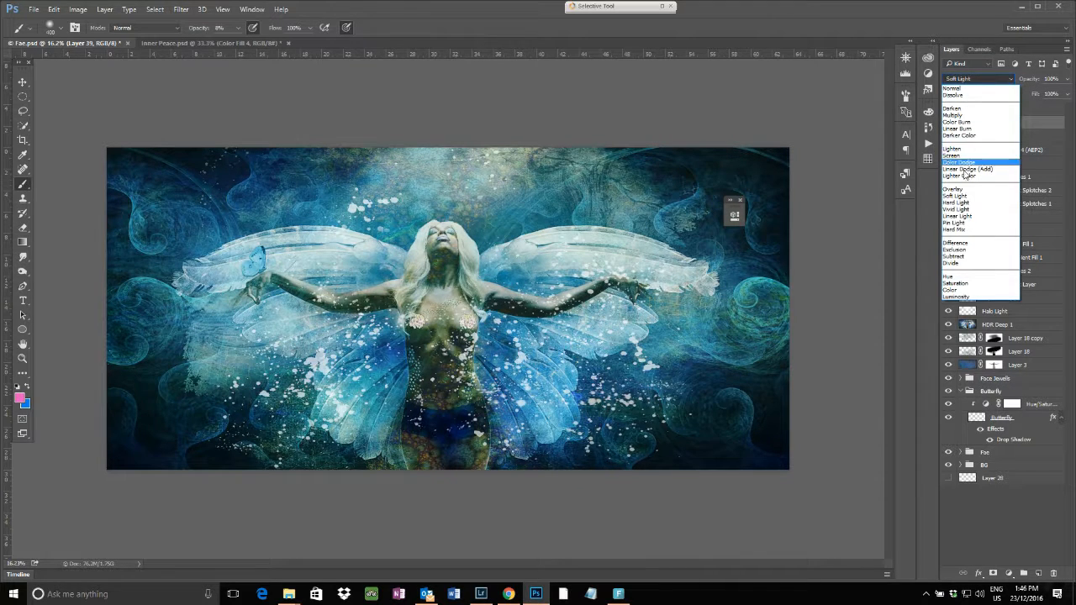
pyautogui.click(963, 217)
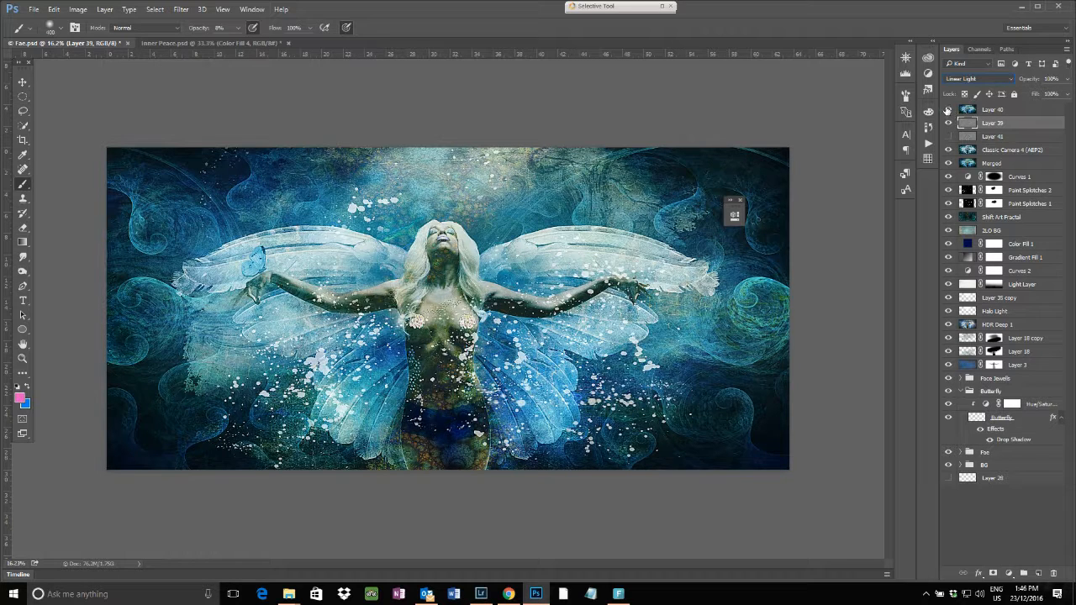
# Step: Show and select Layer 40 at the top of the layer stack
pyautogui.click(997, 111)
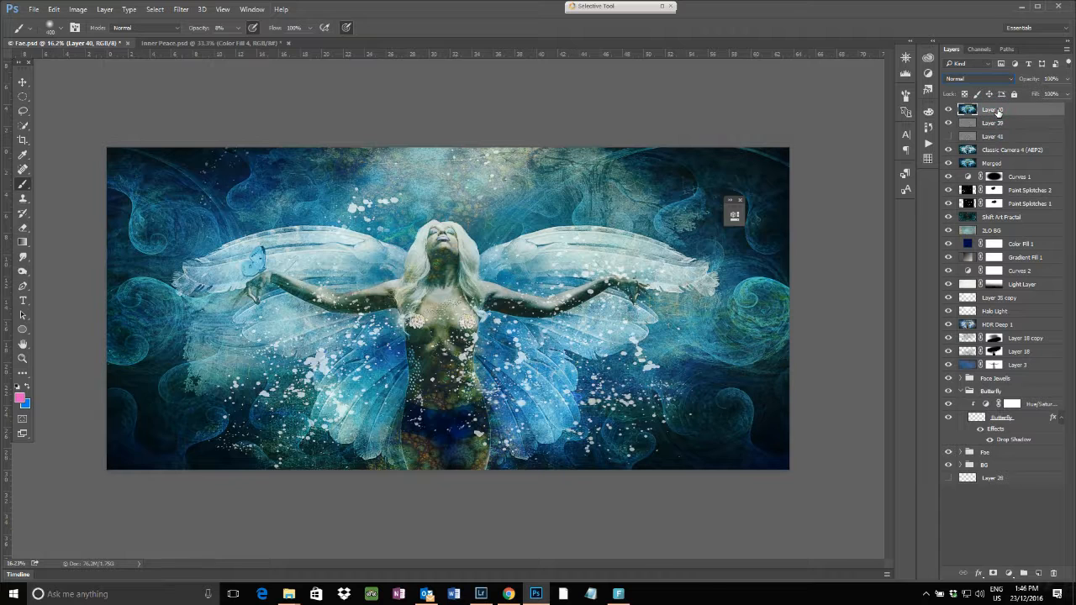